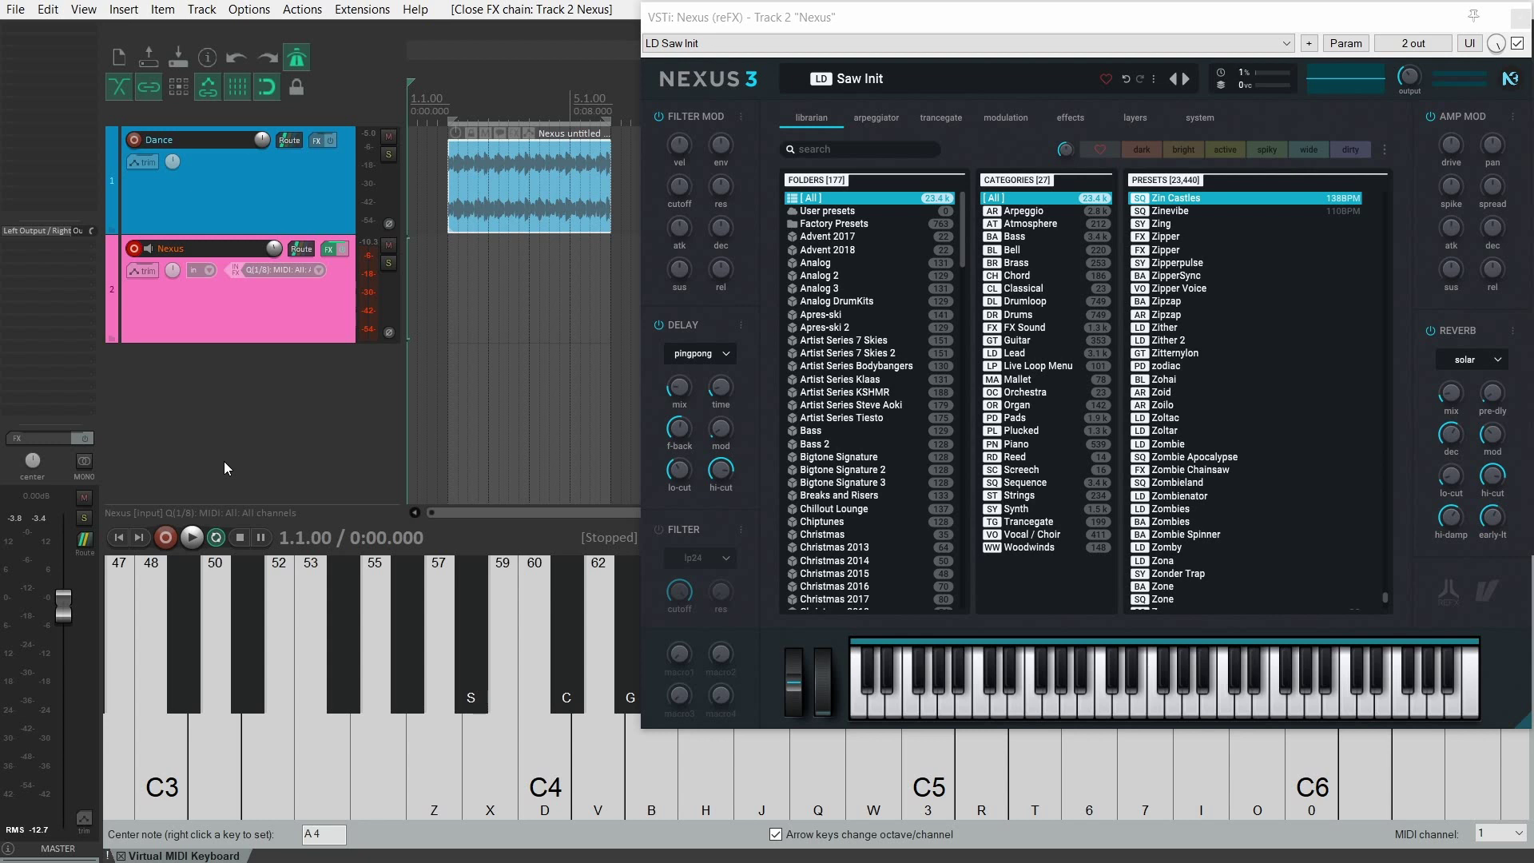
Select the Nexus track and audition a few notes on the synth's own keyboard.
{"action": "left_click", "coordinate": [250, 215]}
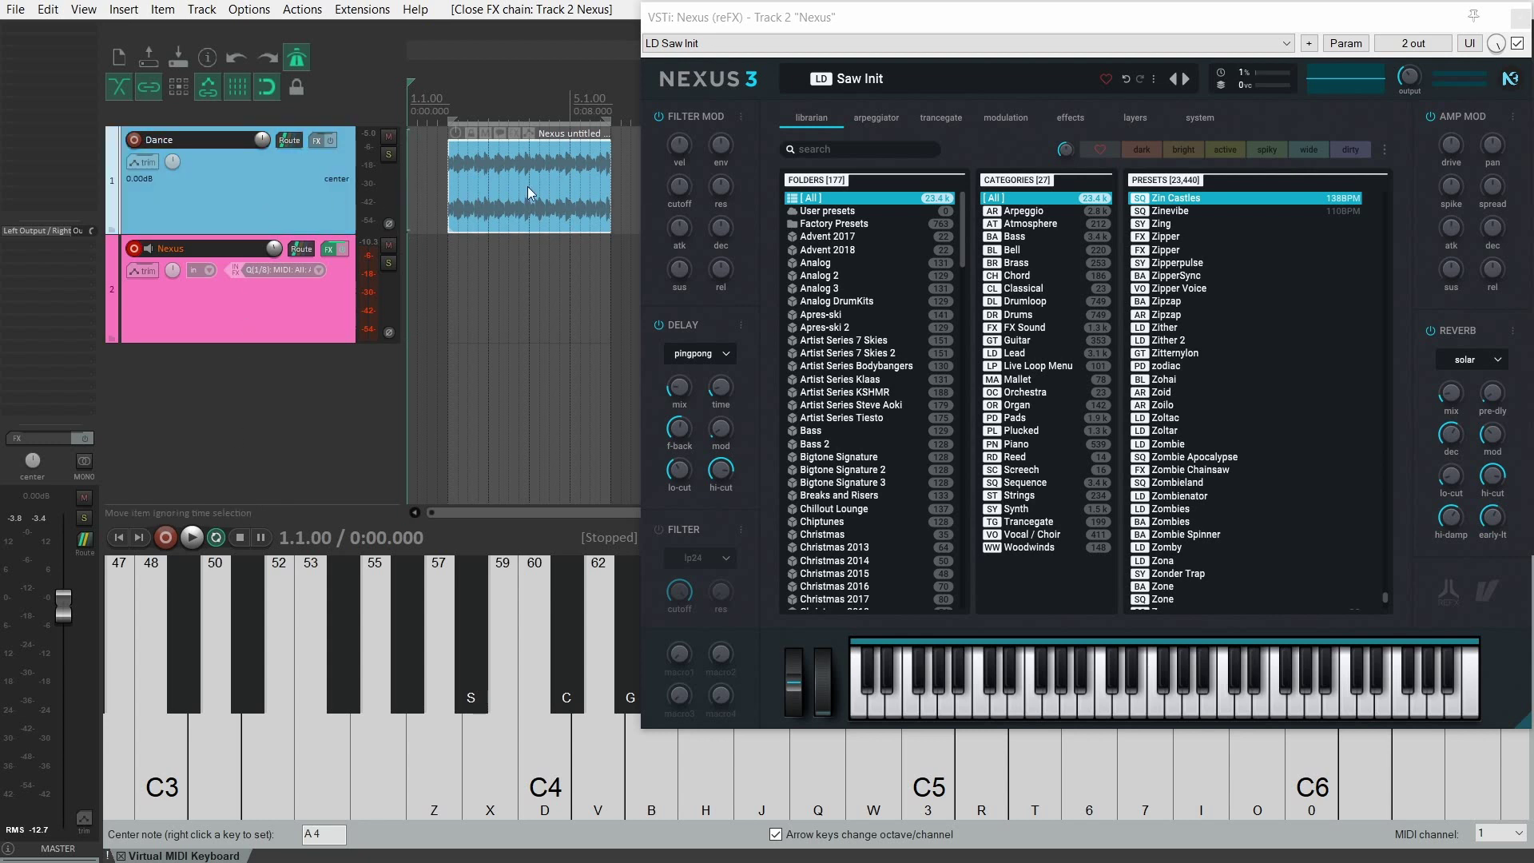
{"action": "left_click", "coordinate": [300, 292]}
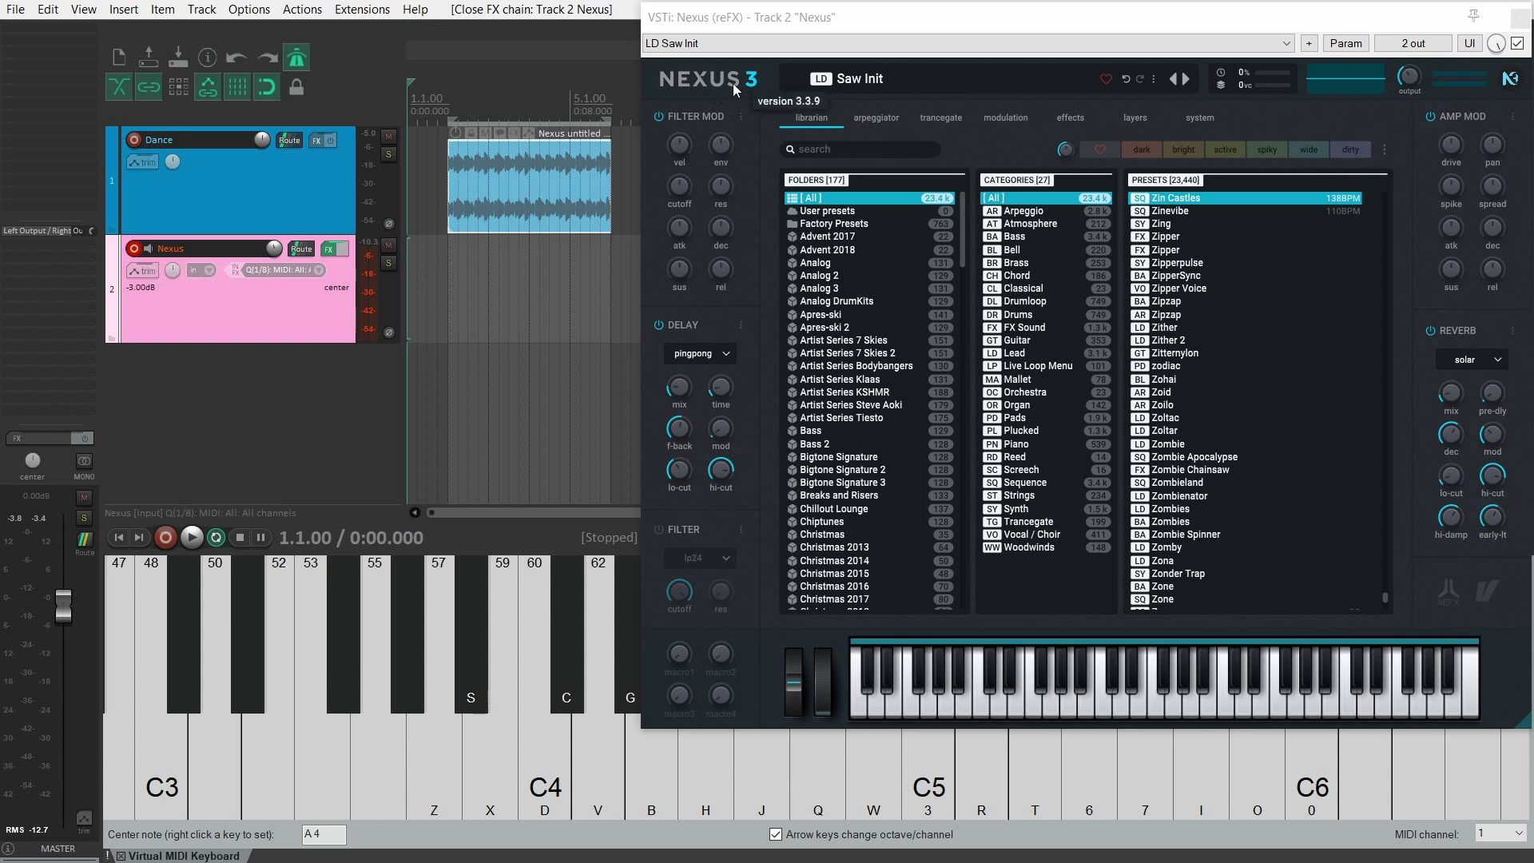
{"action": "left_click", "coordinate": [1284, 680]}
{"action": "left_click", "coordinate": [1166, 706]}
{"action": "mouse_move", "coordinate": [1101, 701]}
{"action": "left_mouse_down"}
{"action": "mouse_move", "coordinate": [1130, 706]}
{"action": "mouse_move", "coordinate": [1106, 694]}
{"action": "left_mouse_up"}
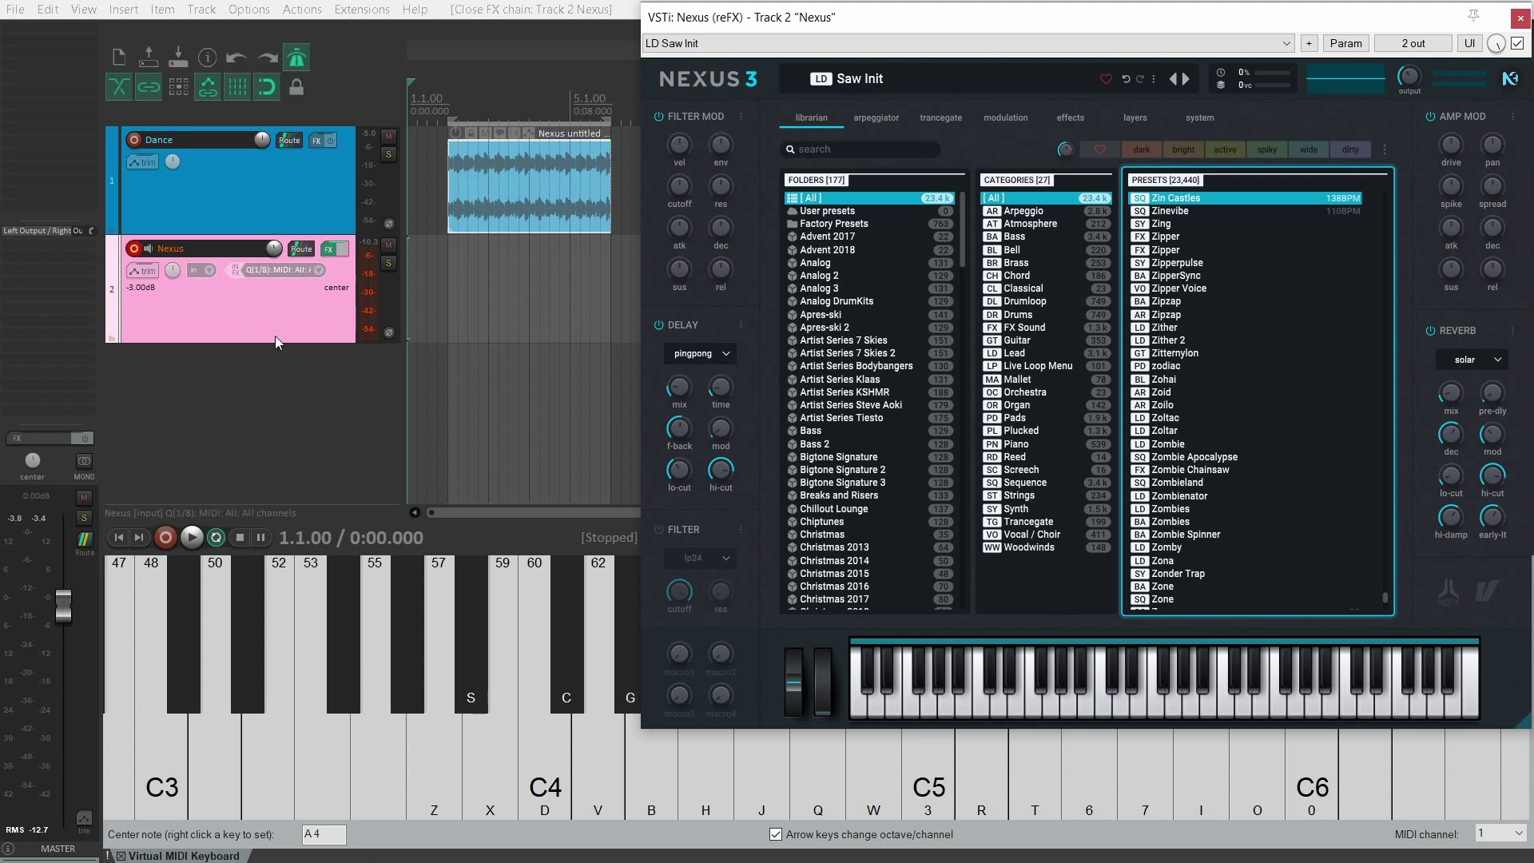
Play back the Dance clip from bar 2, stop playback, and return the cursor to the project start.
{"action": "left_click", "coordinate": [446, 88]}
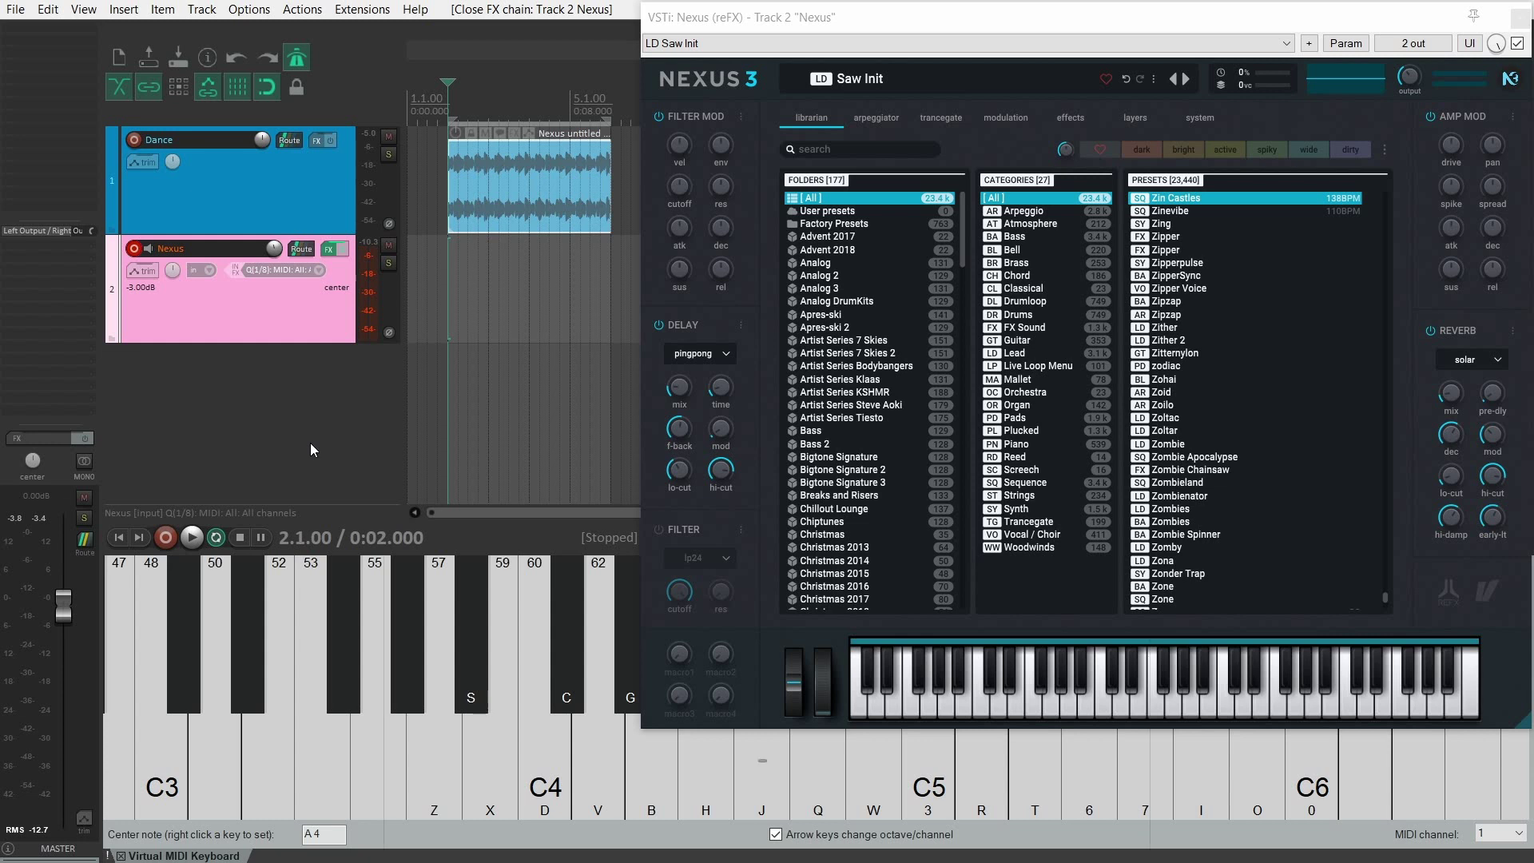
{"action": "key", "text": "space"}
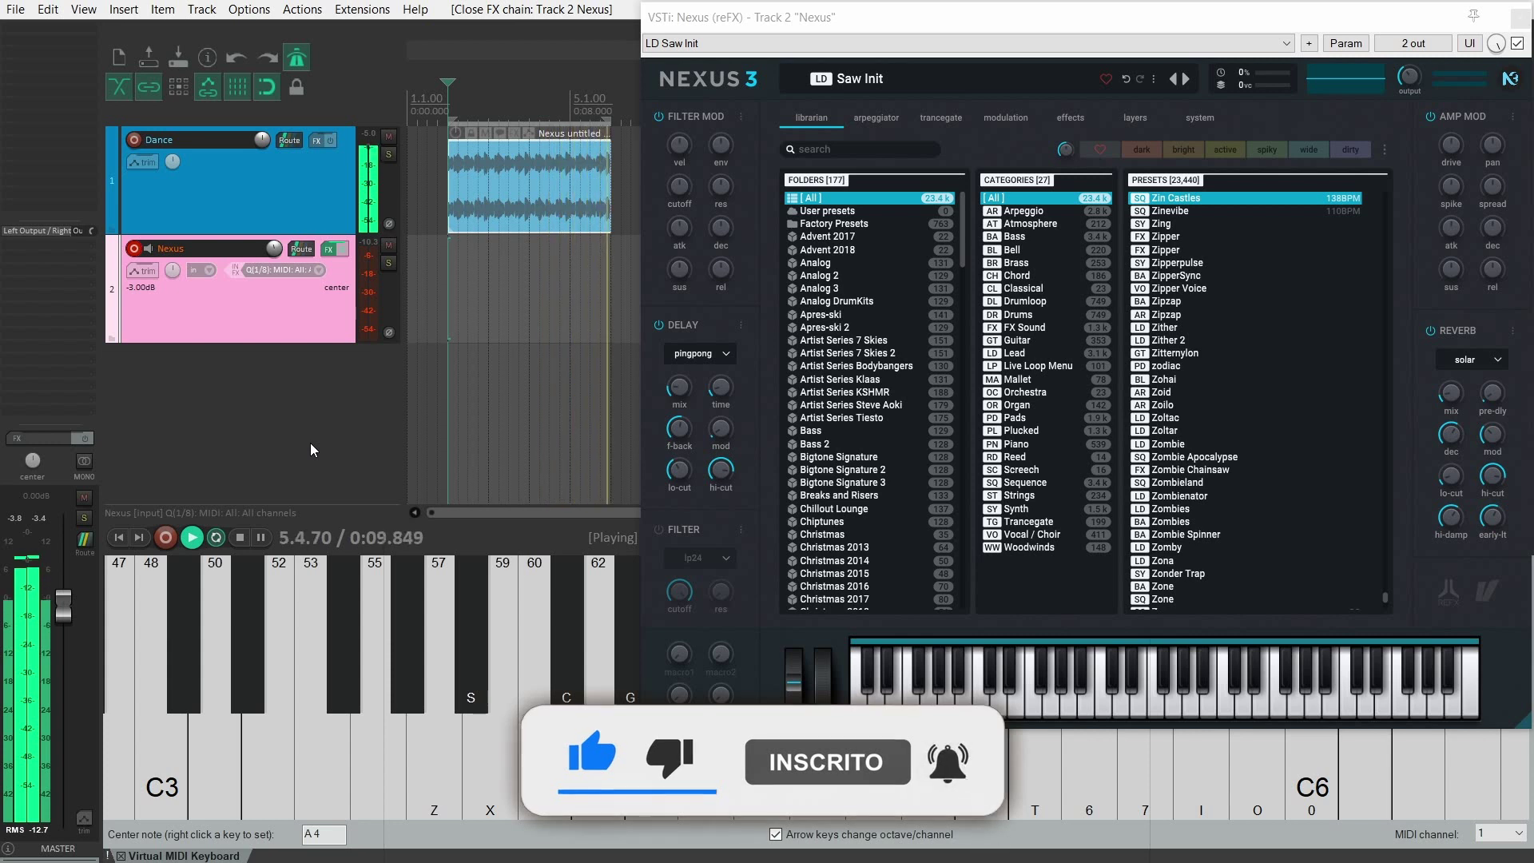
{"action": "key", "text": "space"}
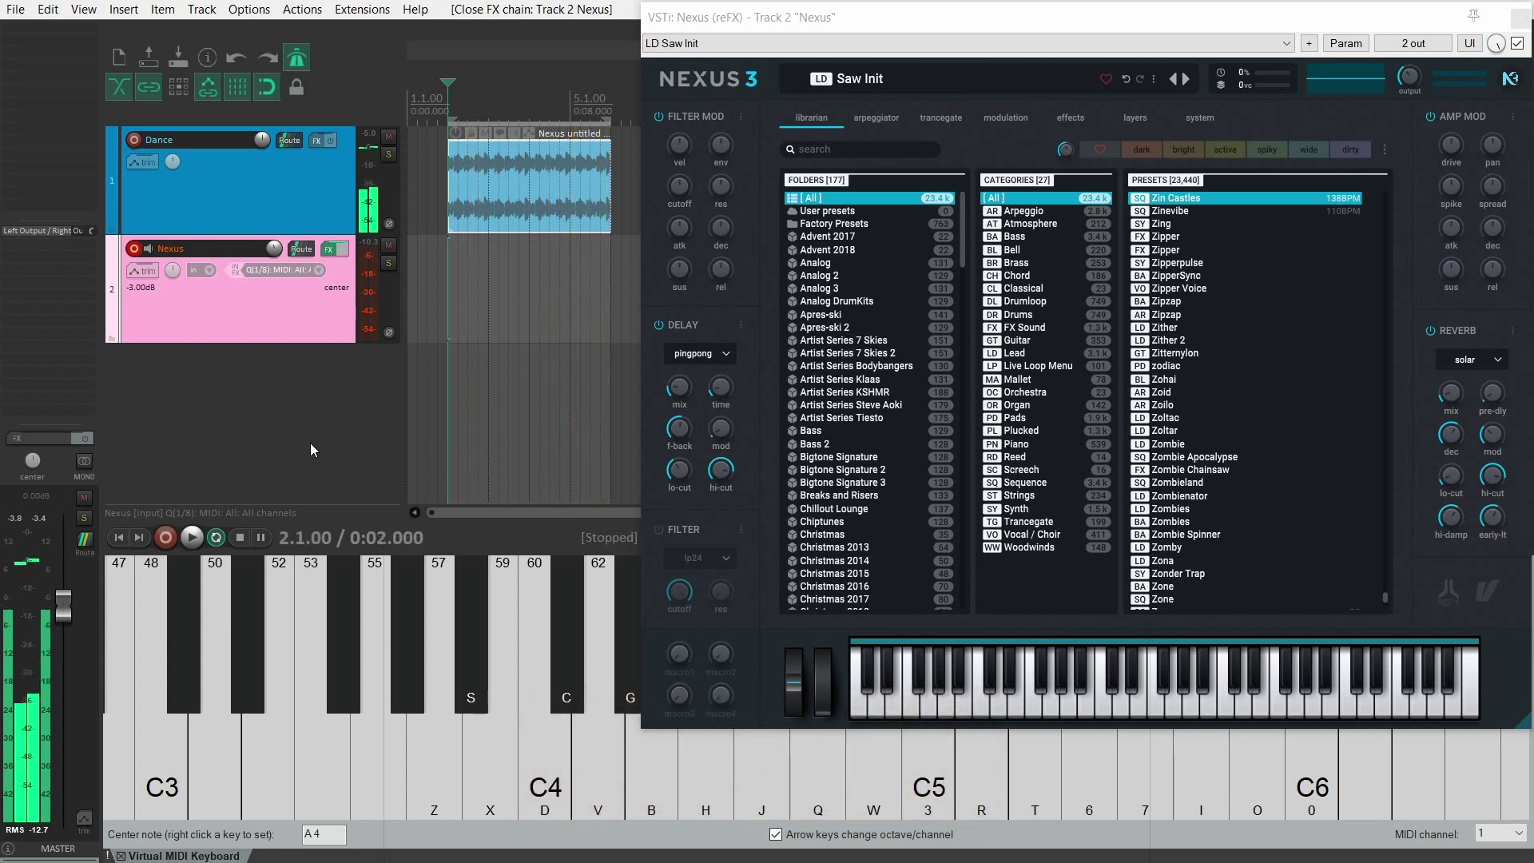
{"action": "key", "text": "Home"}
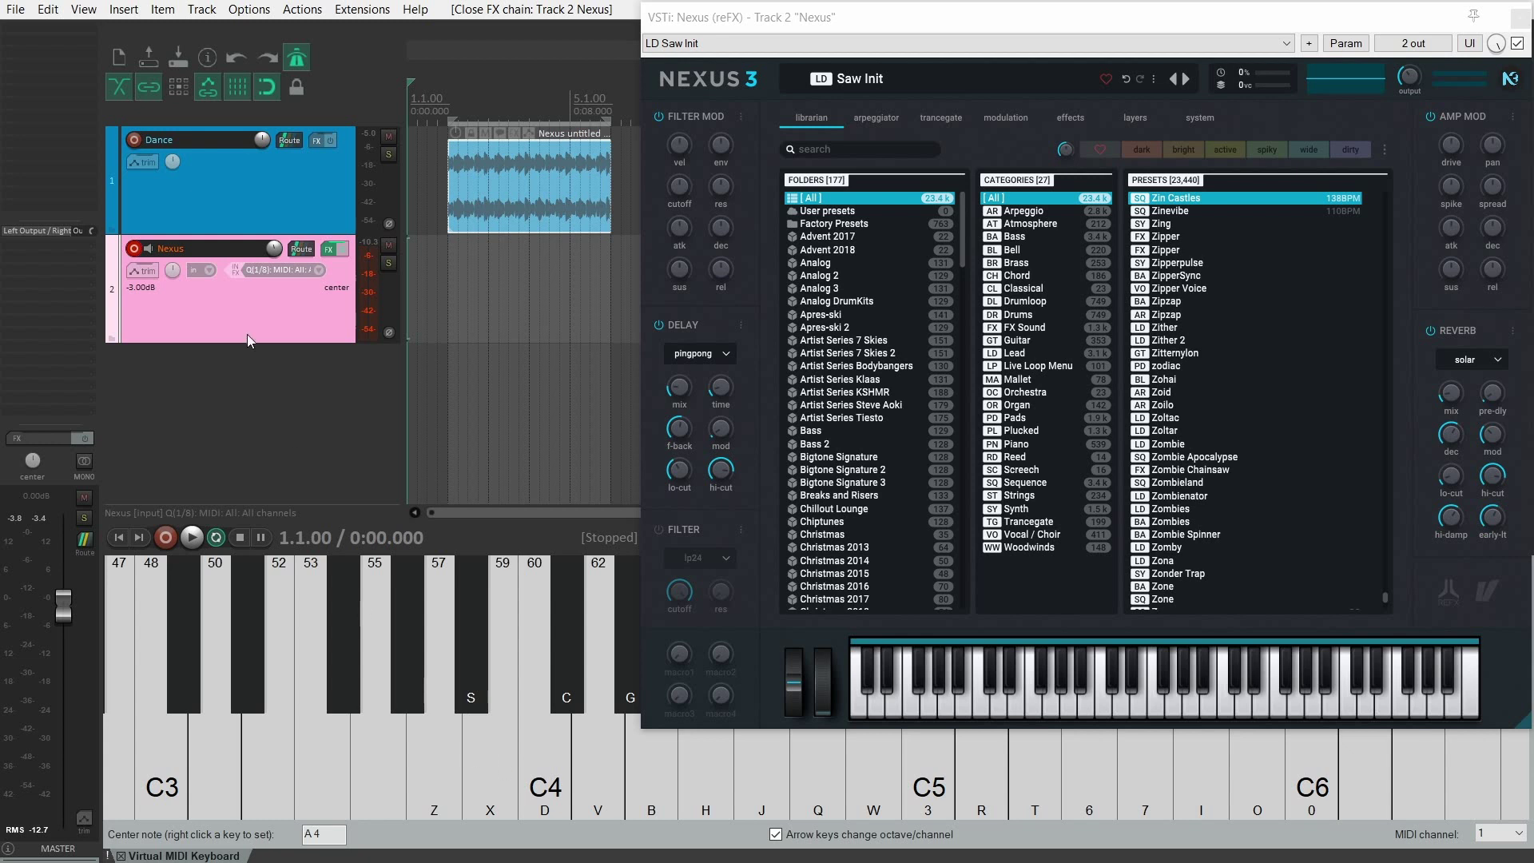
{"action": "left_click", "coordinate": [85, 12]}
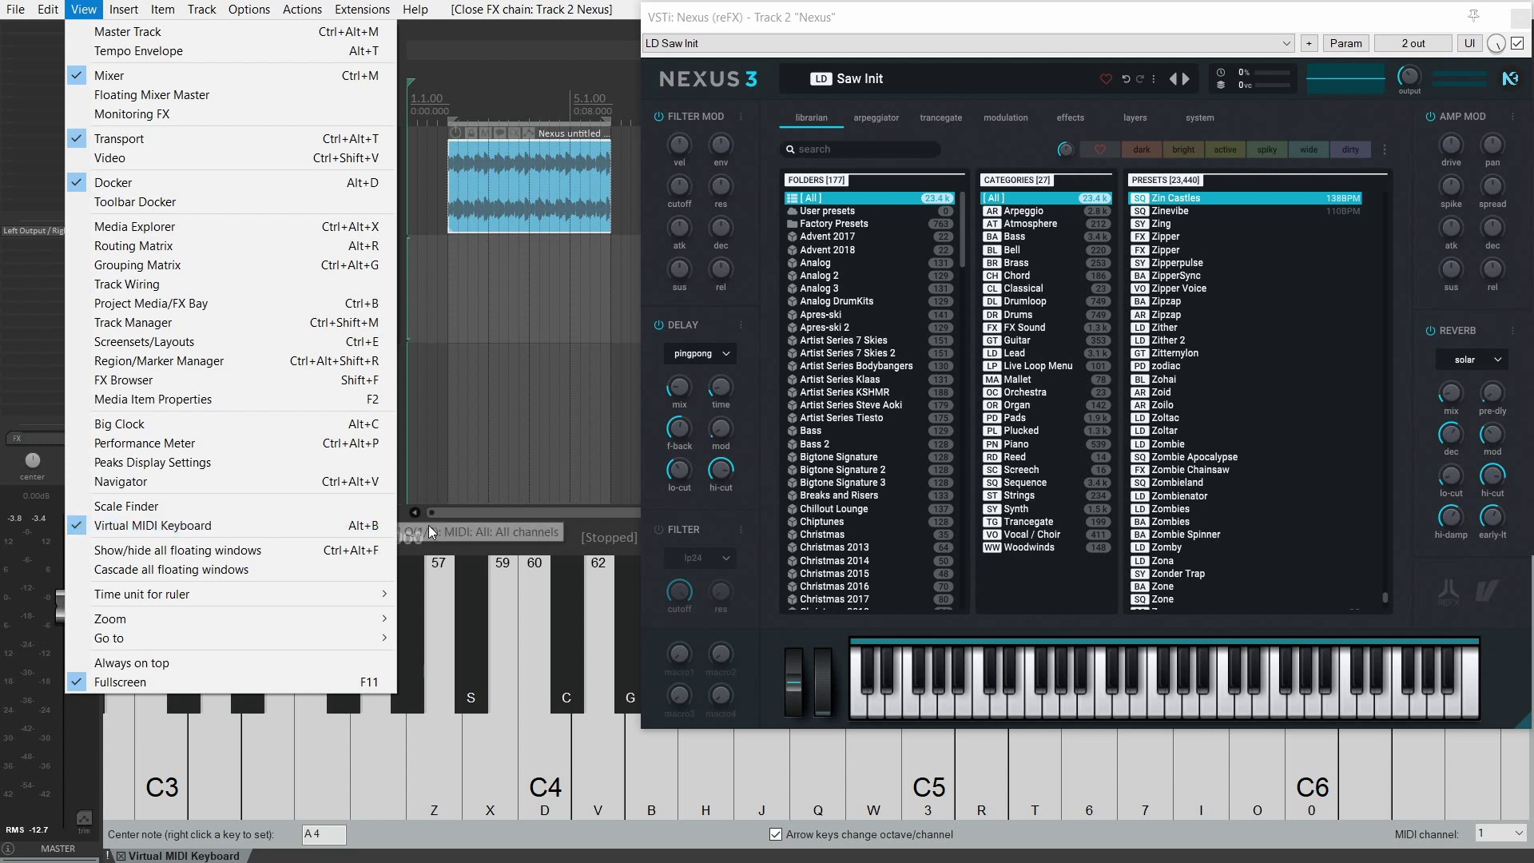
{"action": "left_click", "coordinate": [519, 529]}
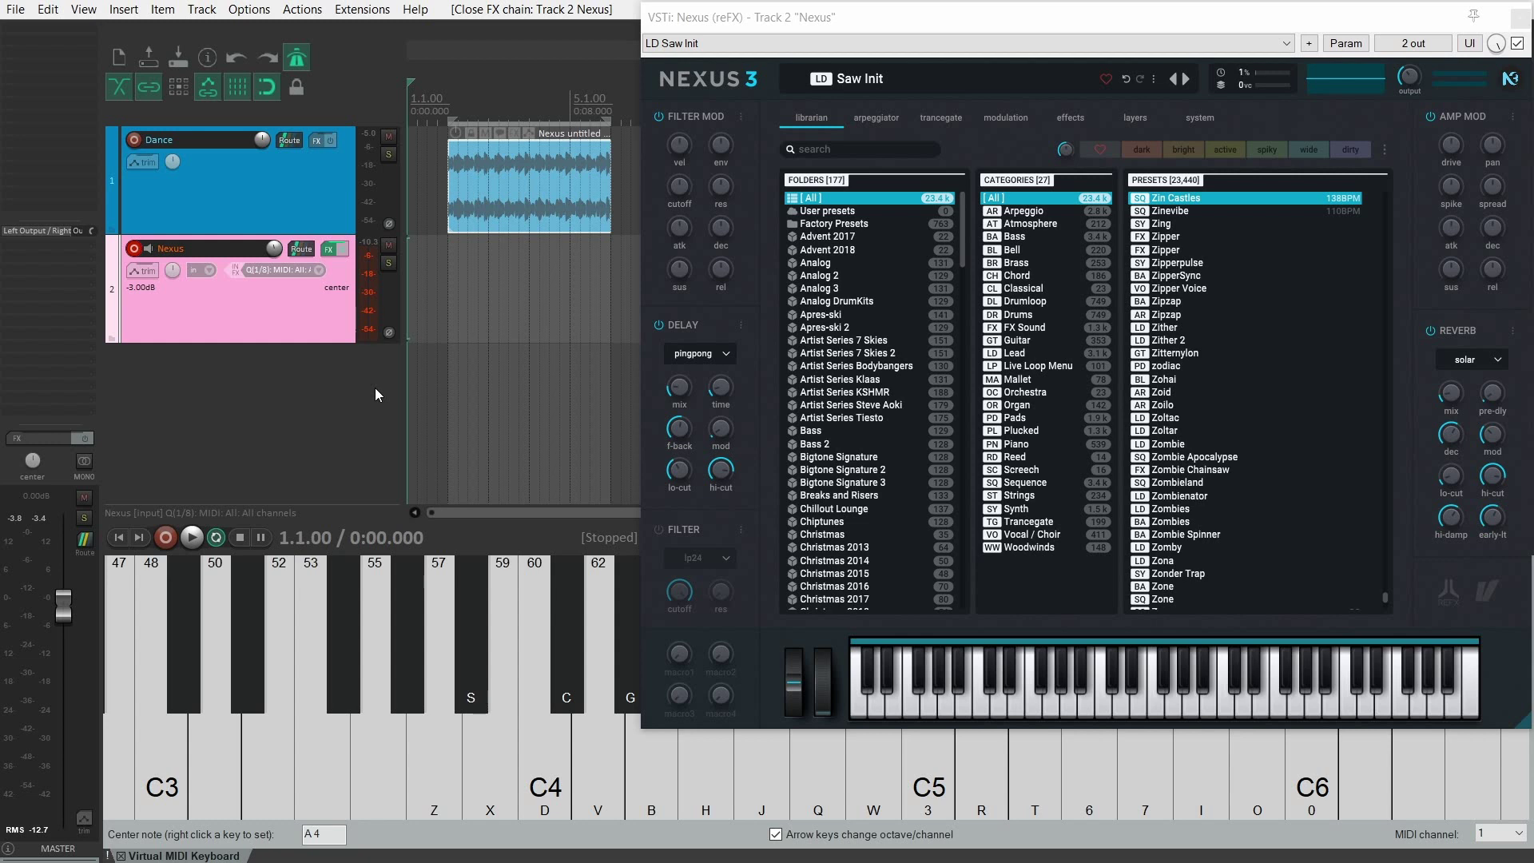
Filter the plug-ins by "midi" and add JS: MIDI Arpeggiator to the Nexus track's FX chain.
{"action": "left_click", "coordinate": [330, 250]}
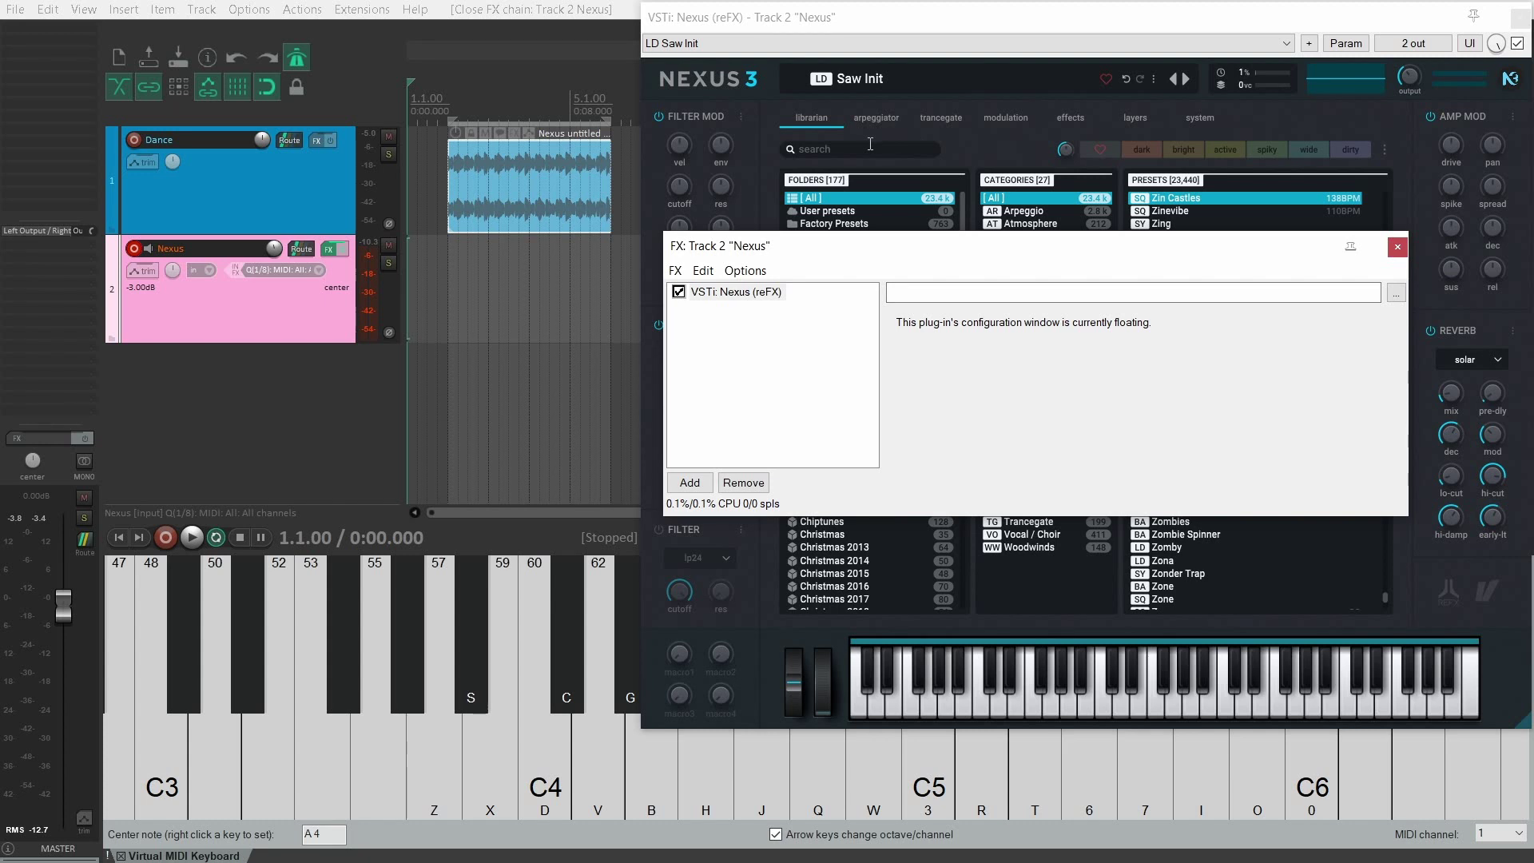
{"action": "left_click", "coordinate": [689, 483]}
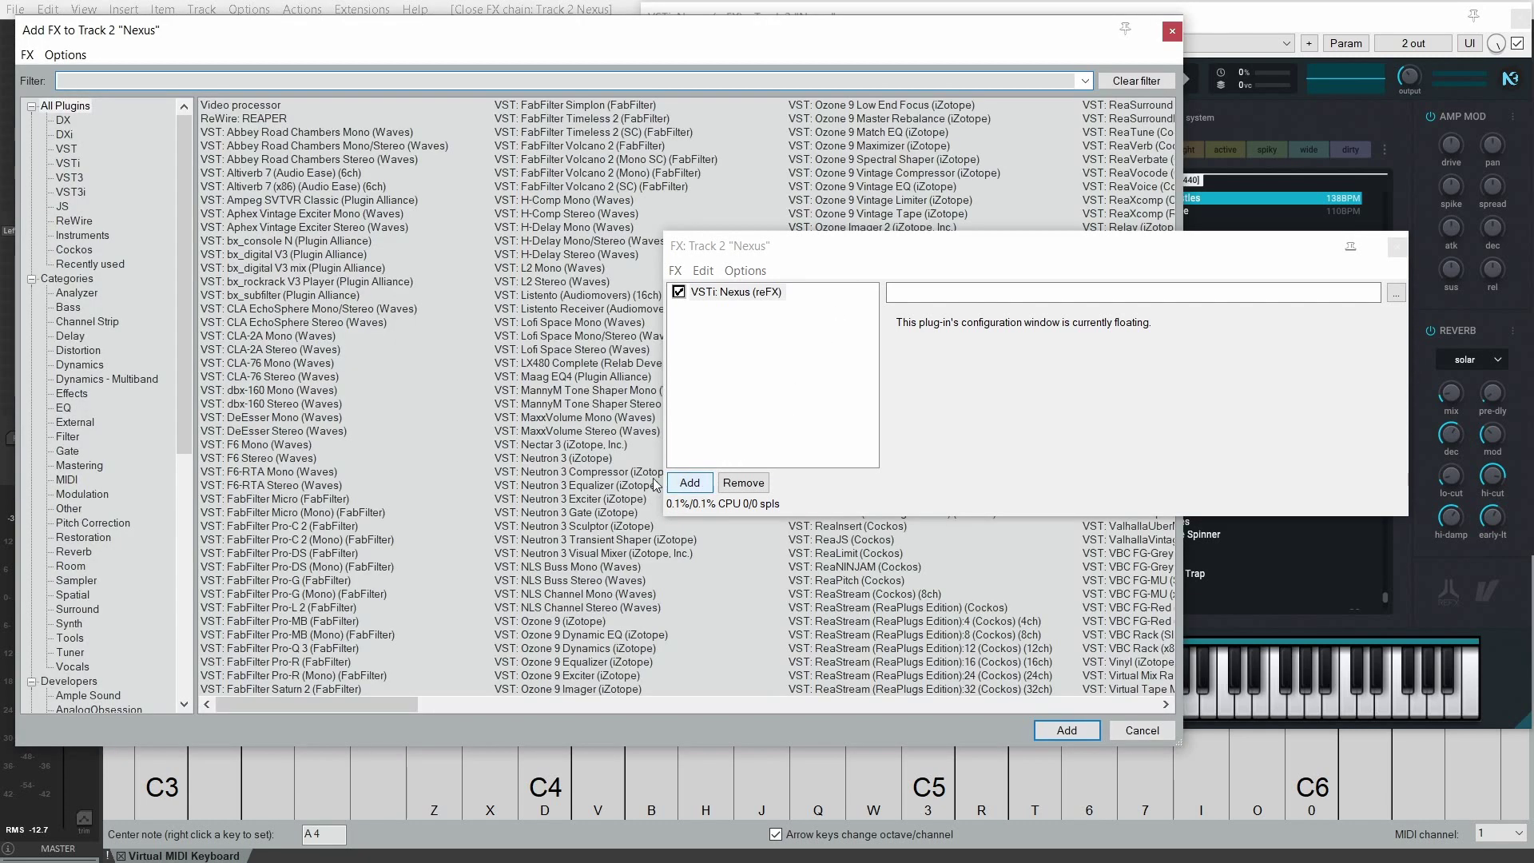
{"action": "type", "text": "midi"}
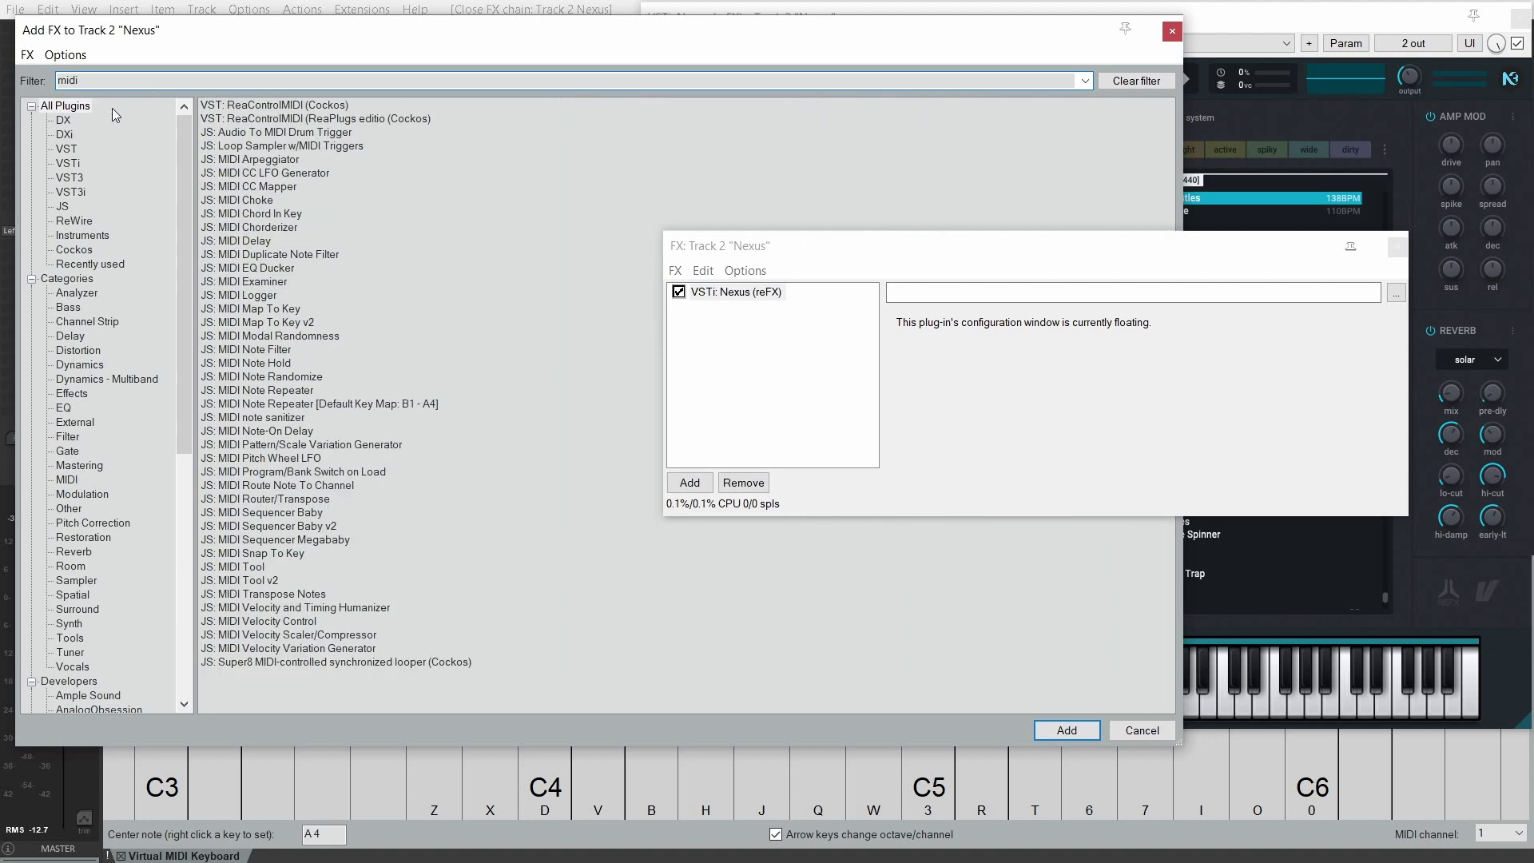
{"action": "left_click", "coordinate": [256, 160]}
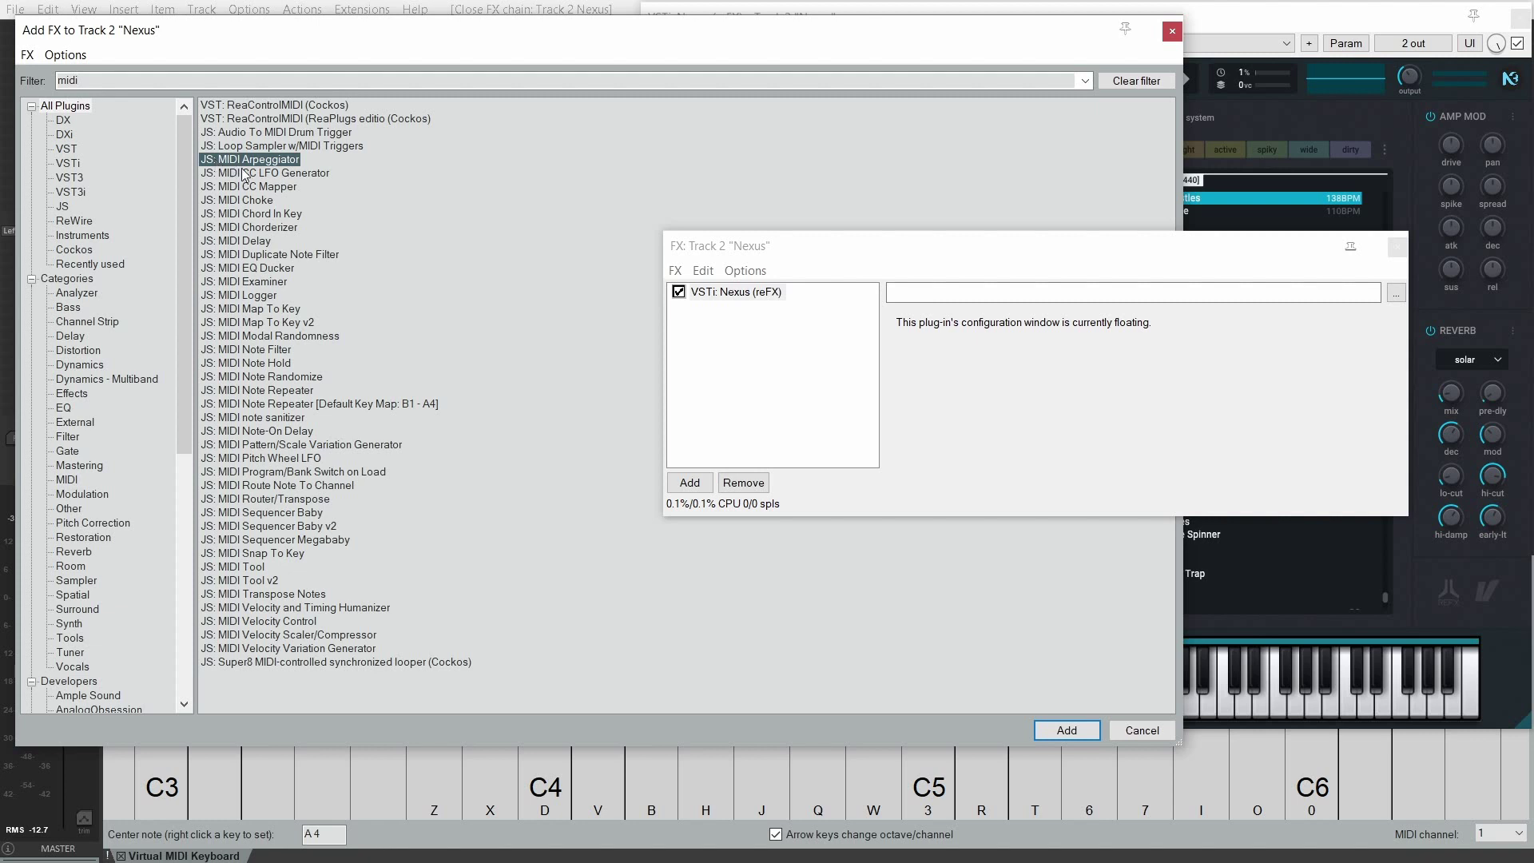
{"action": "left_click", "coordinate": [1064, 732]}
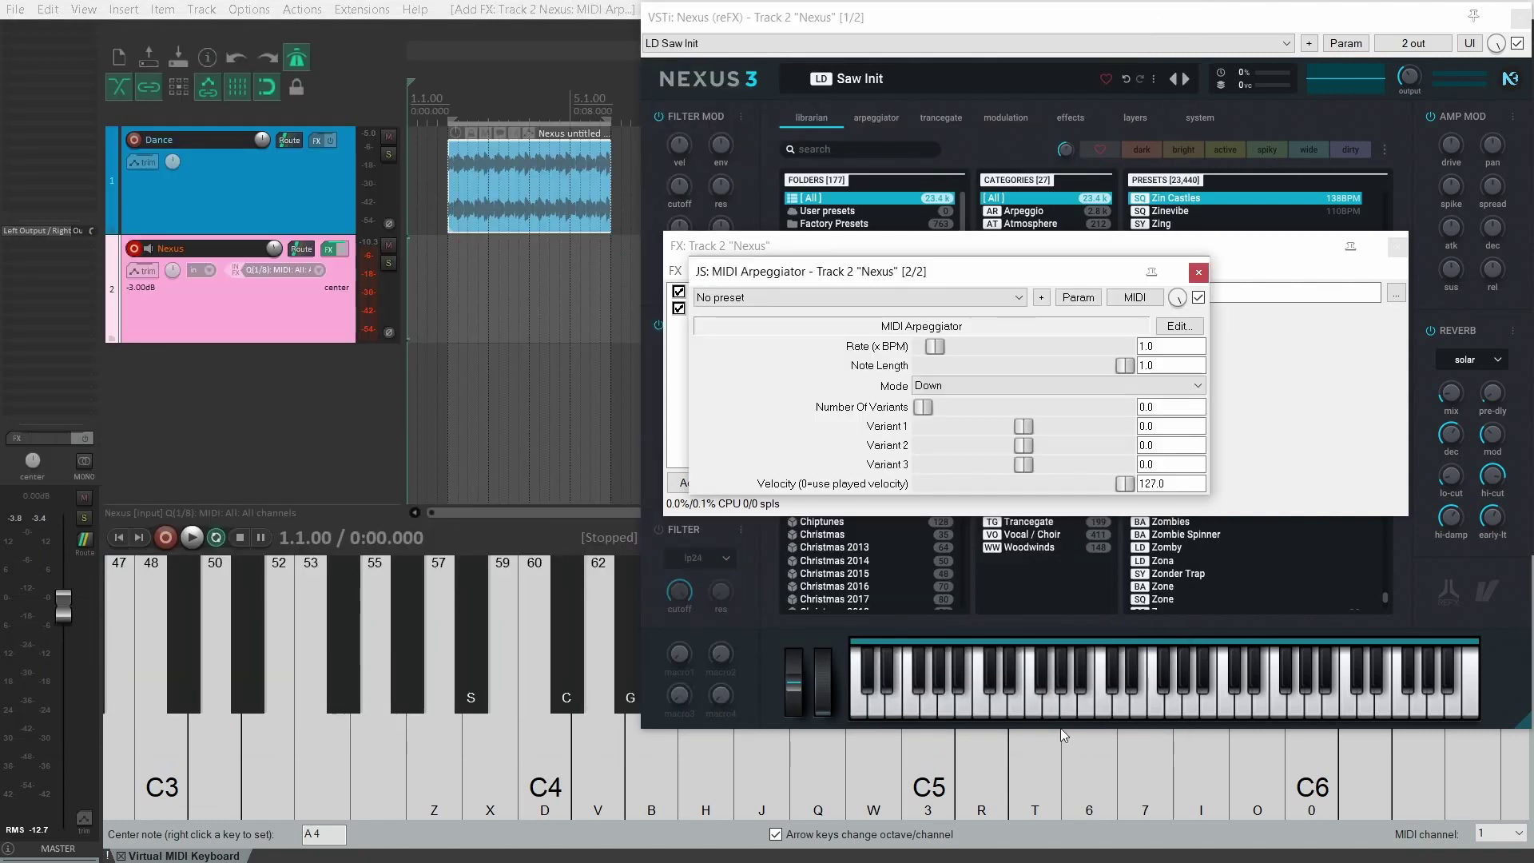
{"action": "left_click_drag", "start_coordinate": [1066, 275], "coordinate": [1192, 339]}
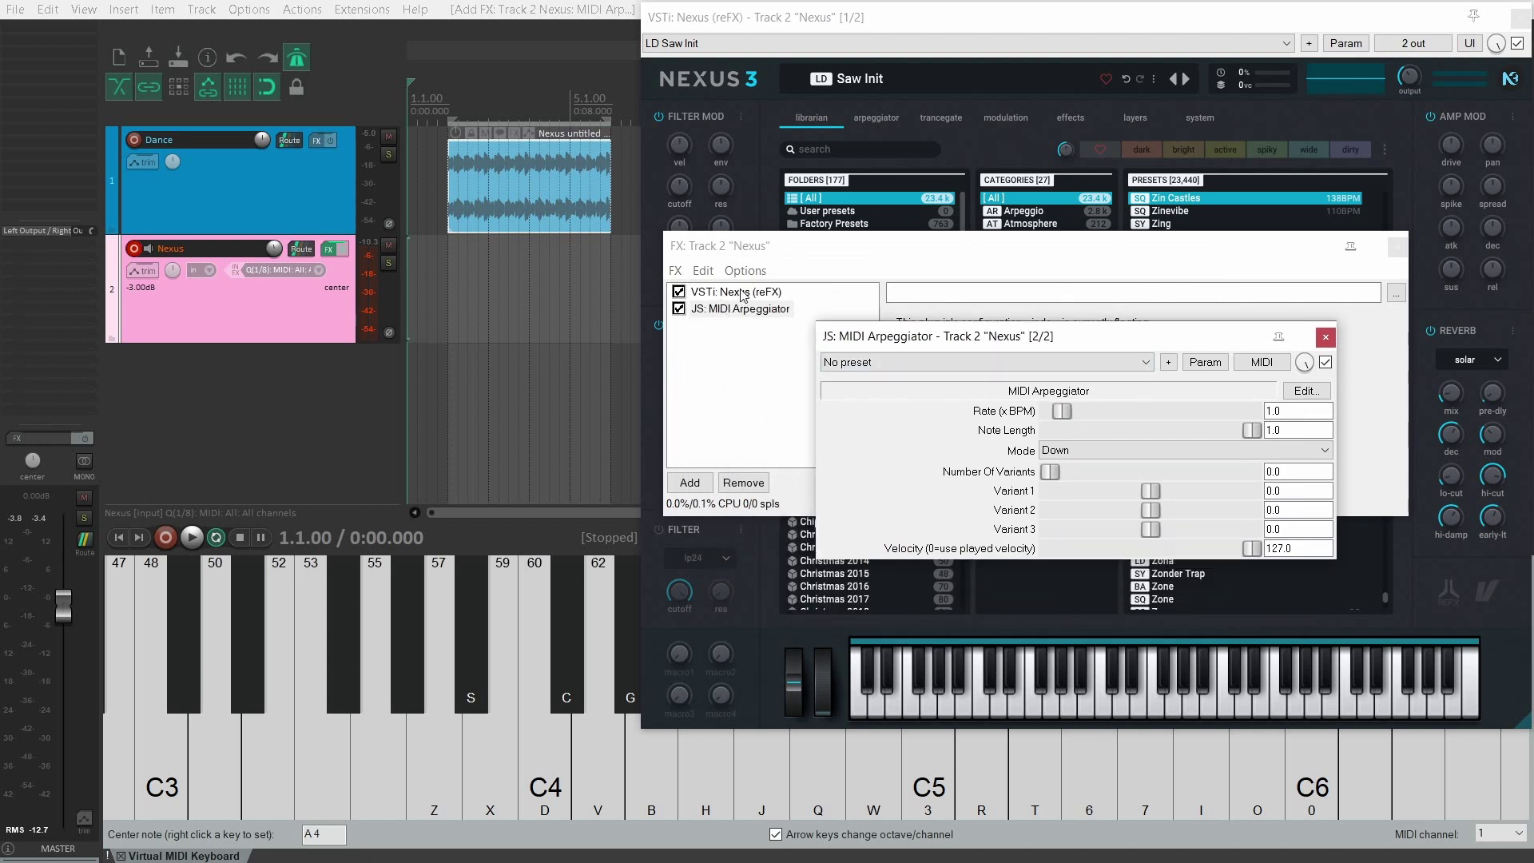
Reorder the FX chain so MIDI Arpeggiator comes before Nexus, audition C4, and close the chain window.
{"action": "left_click", "coordinate": [555, 783]}
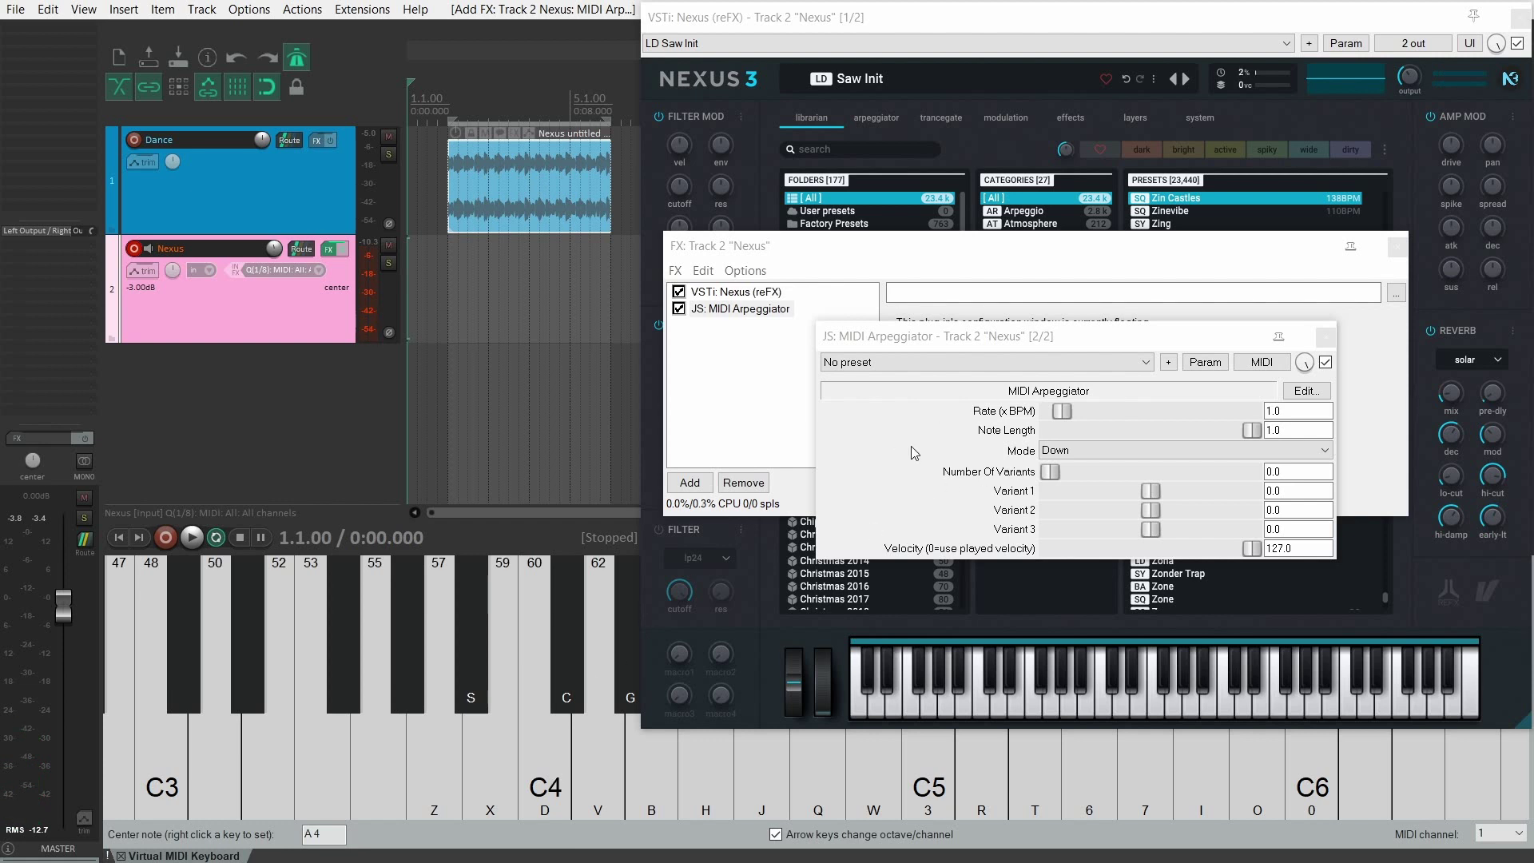
{"action": "left_click", "coordinate": [733, 310]}
{"action": "left_click_drag", "start_coordinate": [733, 310], "coordinate": [727, 293]}
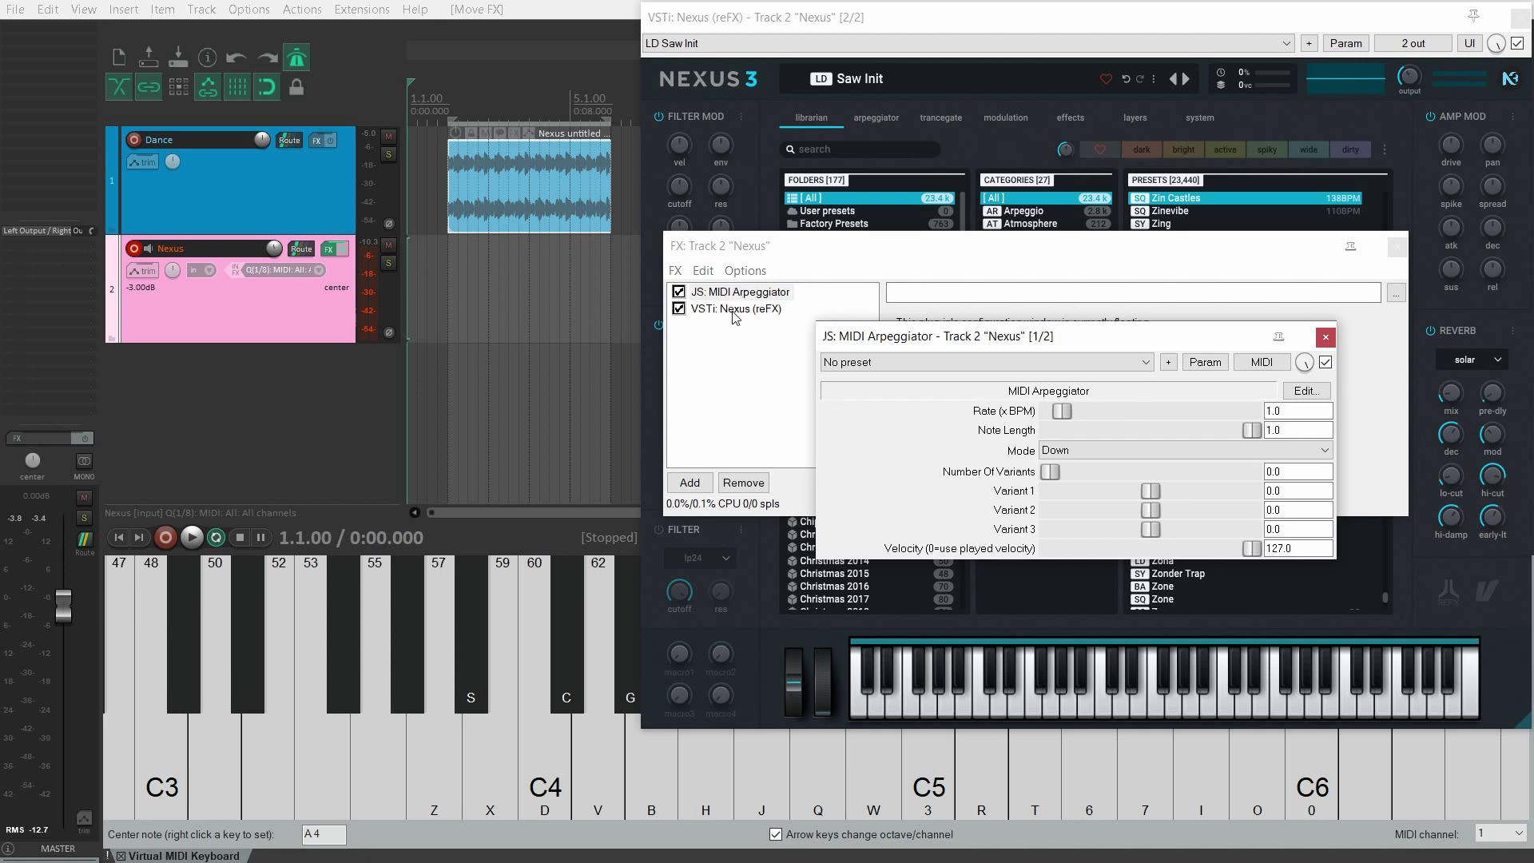
{"action": "left_click", "coordinate": [558, 768]}
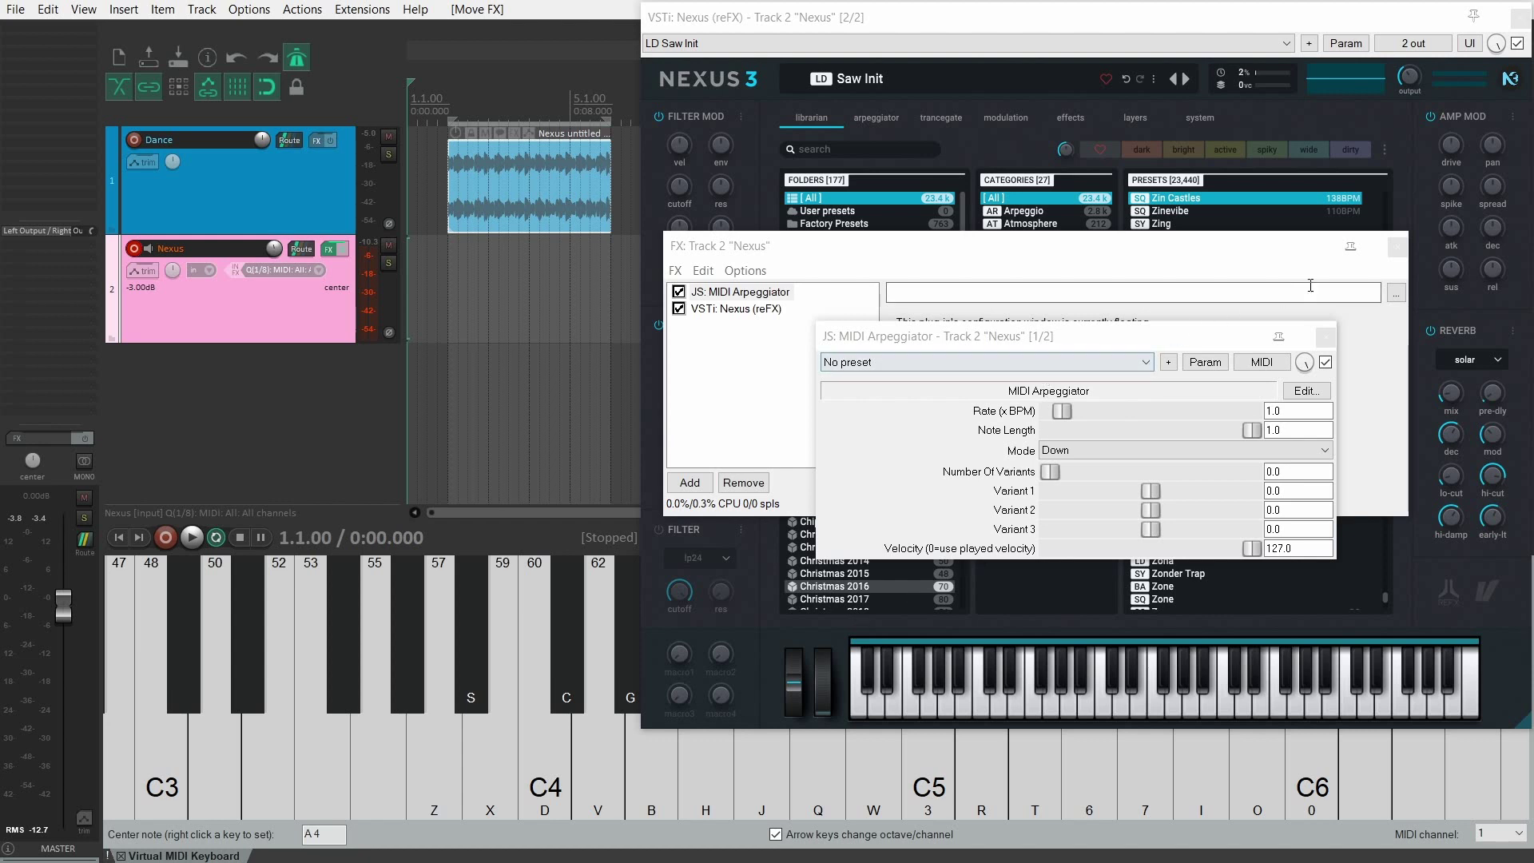
{"action": "left_click", "coordinate": [1397, 246]}
{"action": "left_click_drag", "start_coordinate": [1072, 336], "coordinate": [643, 270]}
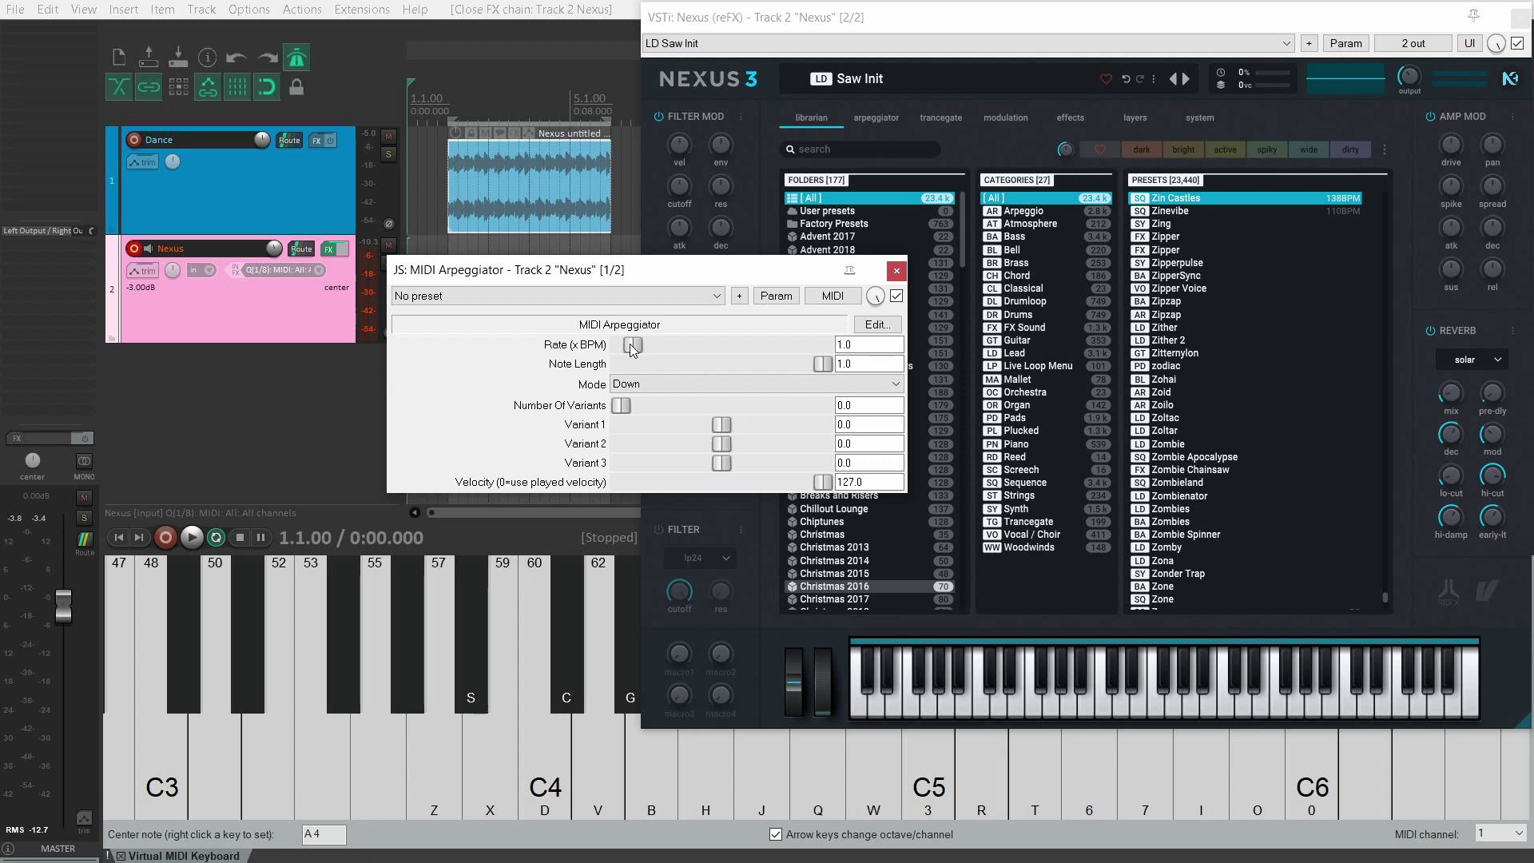
Audition C4 at the arpeggiator's current rate, set Rate (x BPM) to 2, and audition C4 again.
{"action": "left_click", "coordinate": [845, 344]}
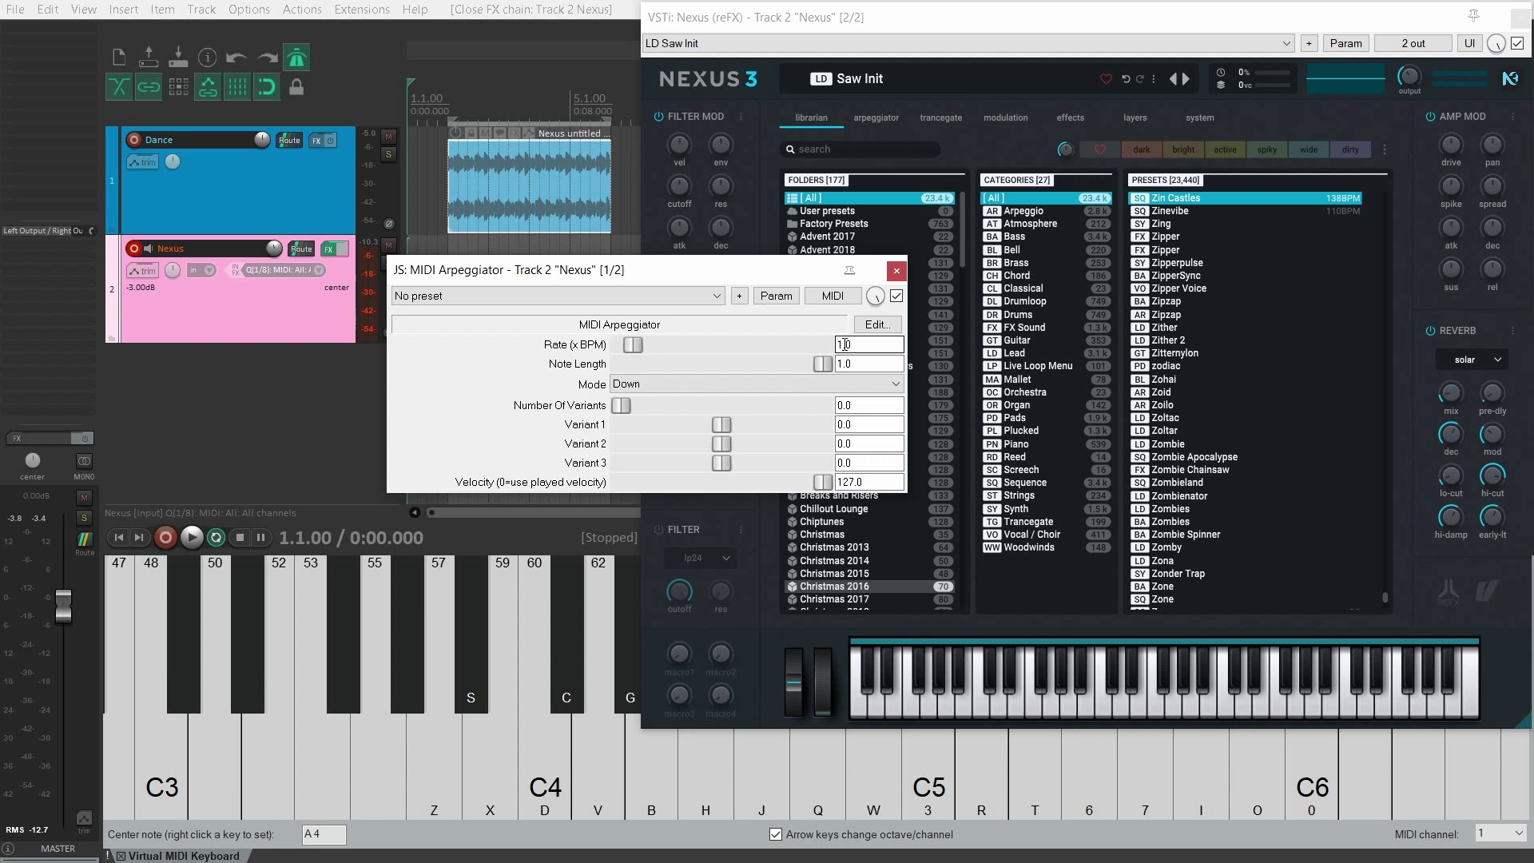
{"action": "left_click", "coordinate": [551, 764]}
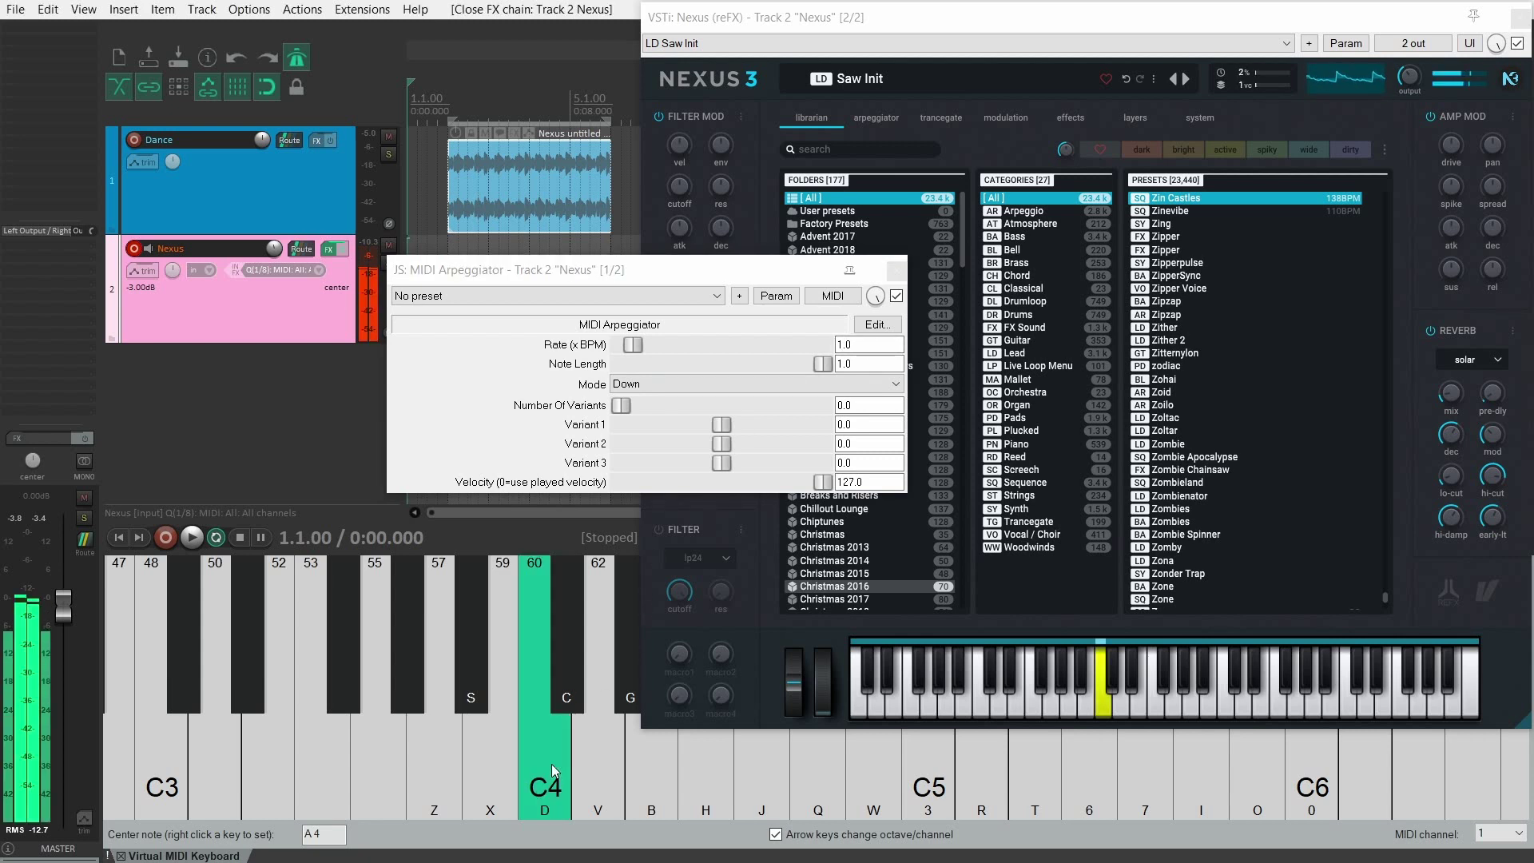
{"action": "left_click", "coordinate": [869, 344]}
{"action": "type", "text": "2"}
{"action": "key", "text": "Return"}
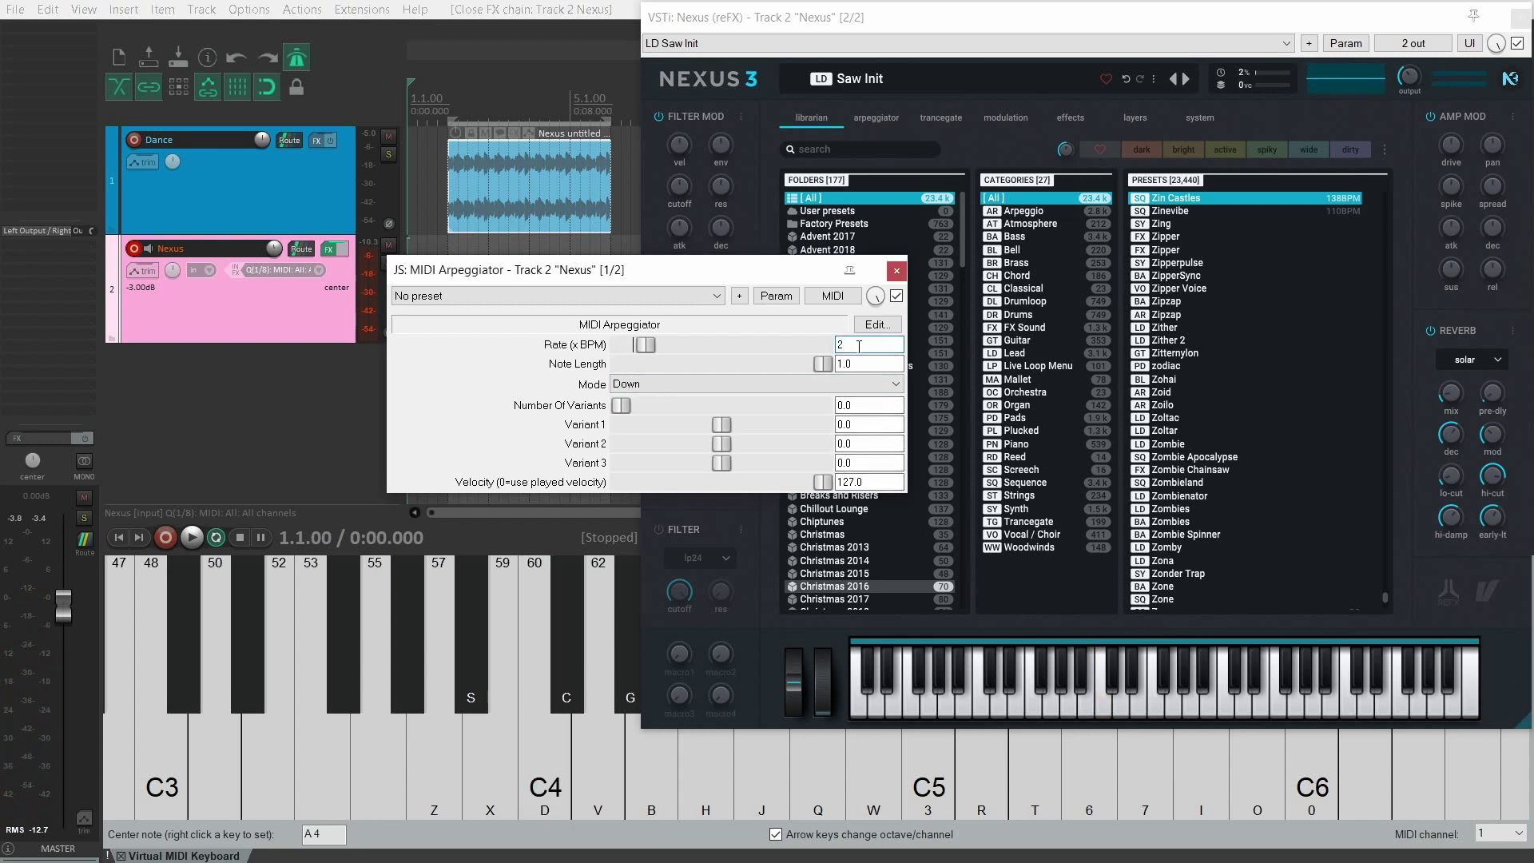
{"action": "left_click", "coordinate": [553, 763]}
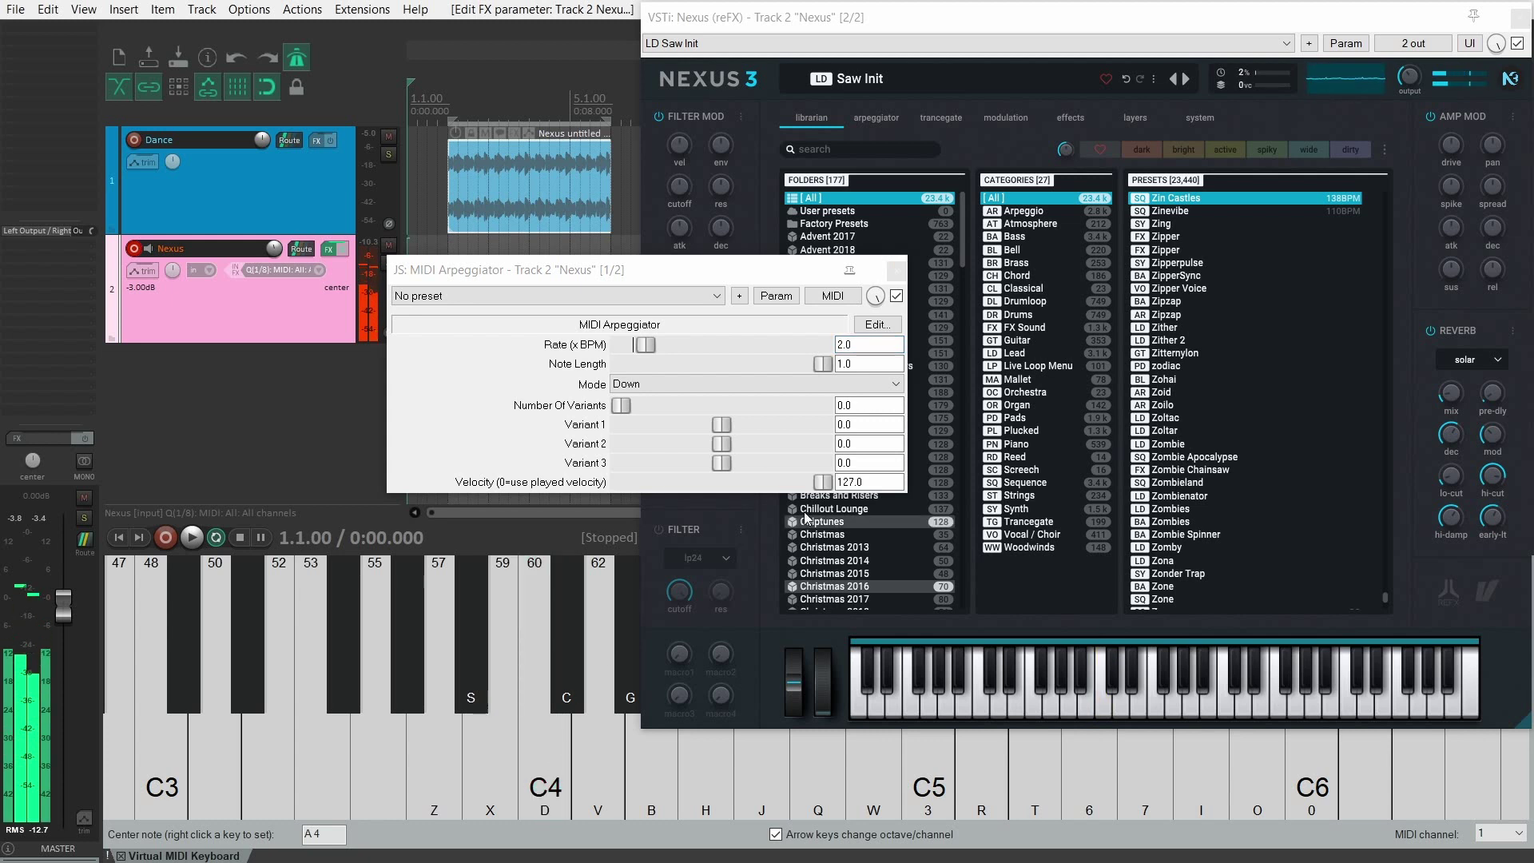
Set the arpeggiator's Rate (x BPM) to 3 and audition C4.
{"action": "left_click", "coordinate": [867, 346]}
{"action": "type", "text": "3"}
{"action": "key", "text": "Return"}
{"action": "left_click", "coordinate": [537, 769]}
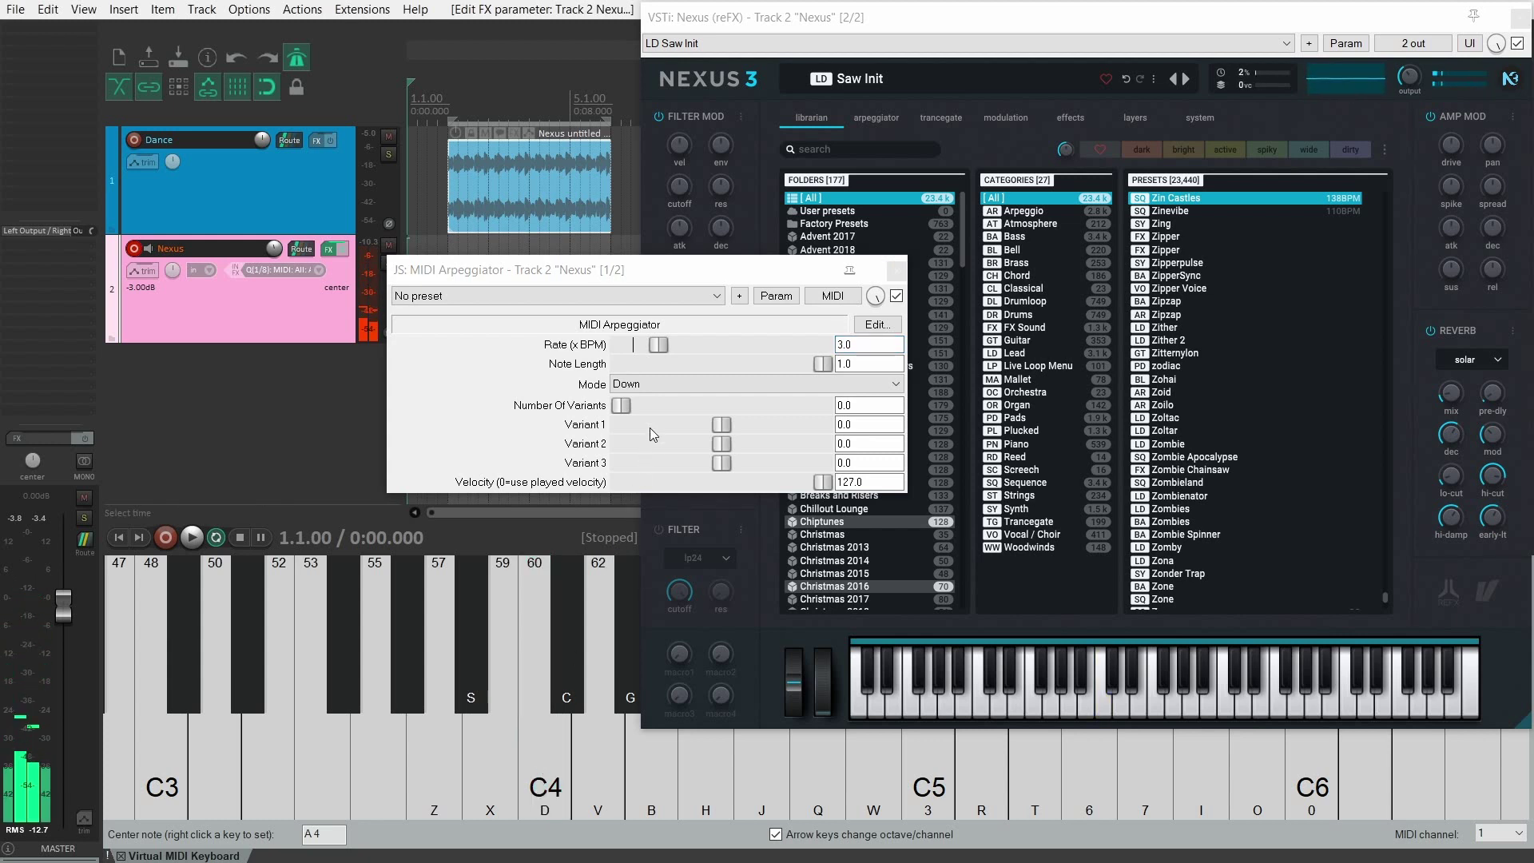
Try a faster arpeggiator rate, set Rate (x BPM) back to 1, and audition C4.
{"action": "left_click_drag", "start_coordinate": [659, 345], "coordinate": [718, 349]}
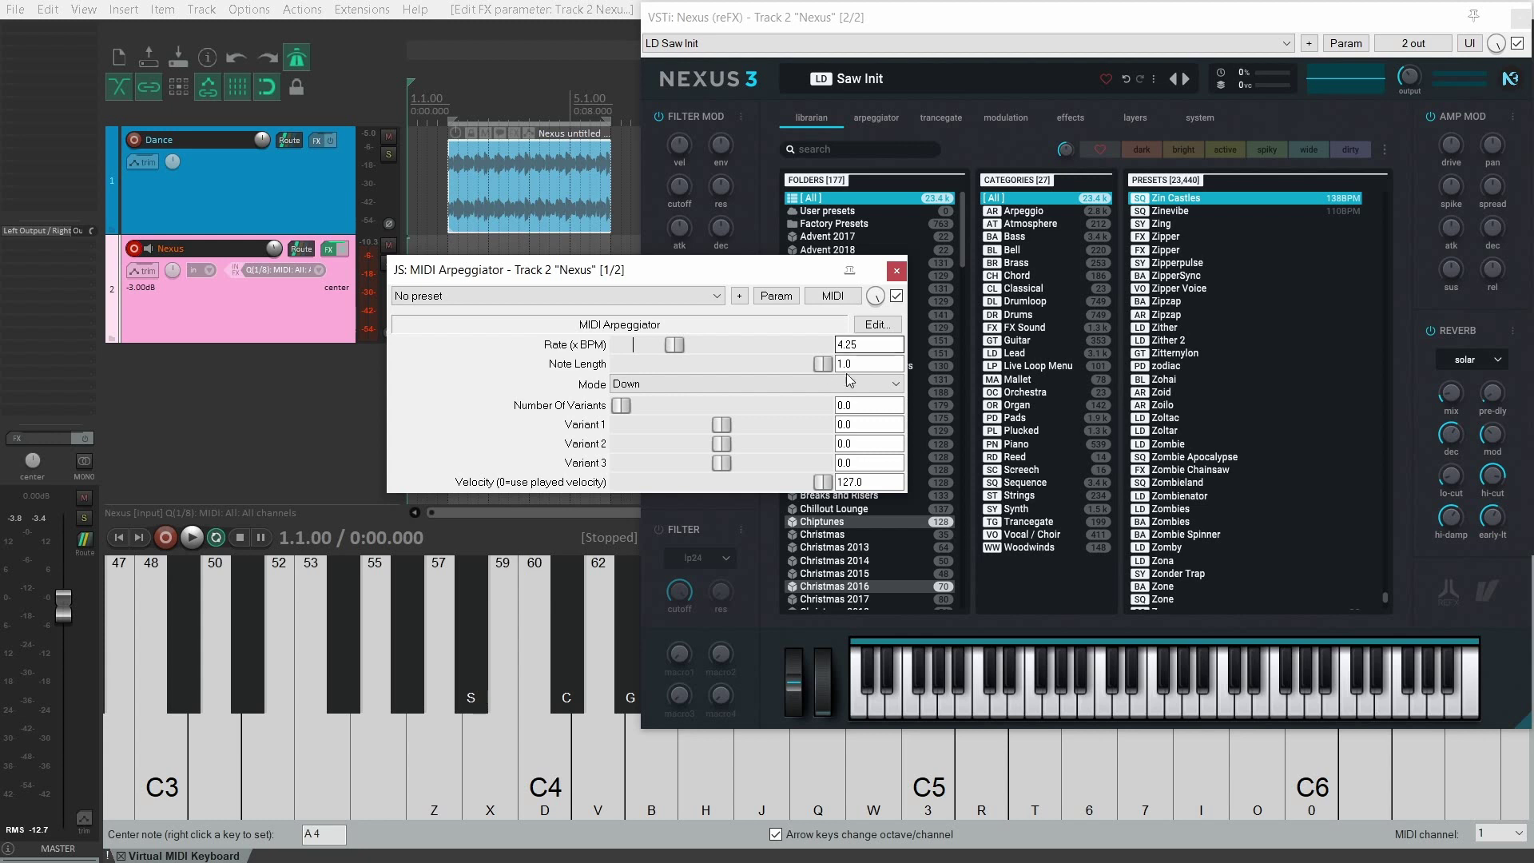
{"action": "double_click", "coordinate": [881, 346]}
{"action": "type", "text": "1"}
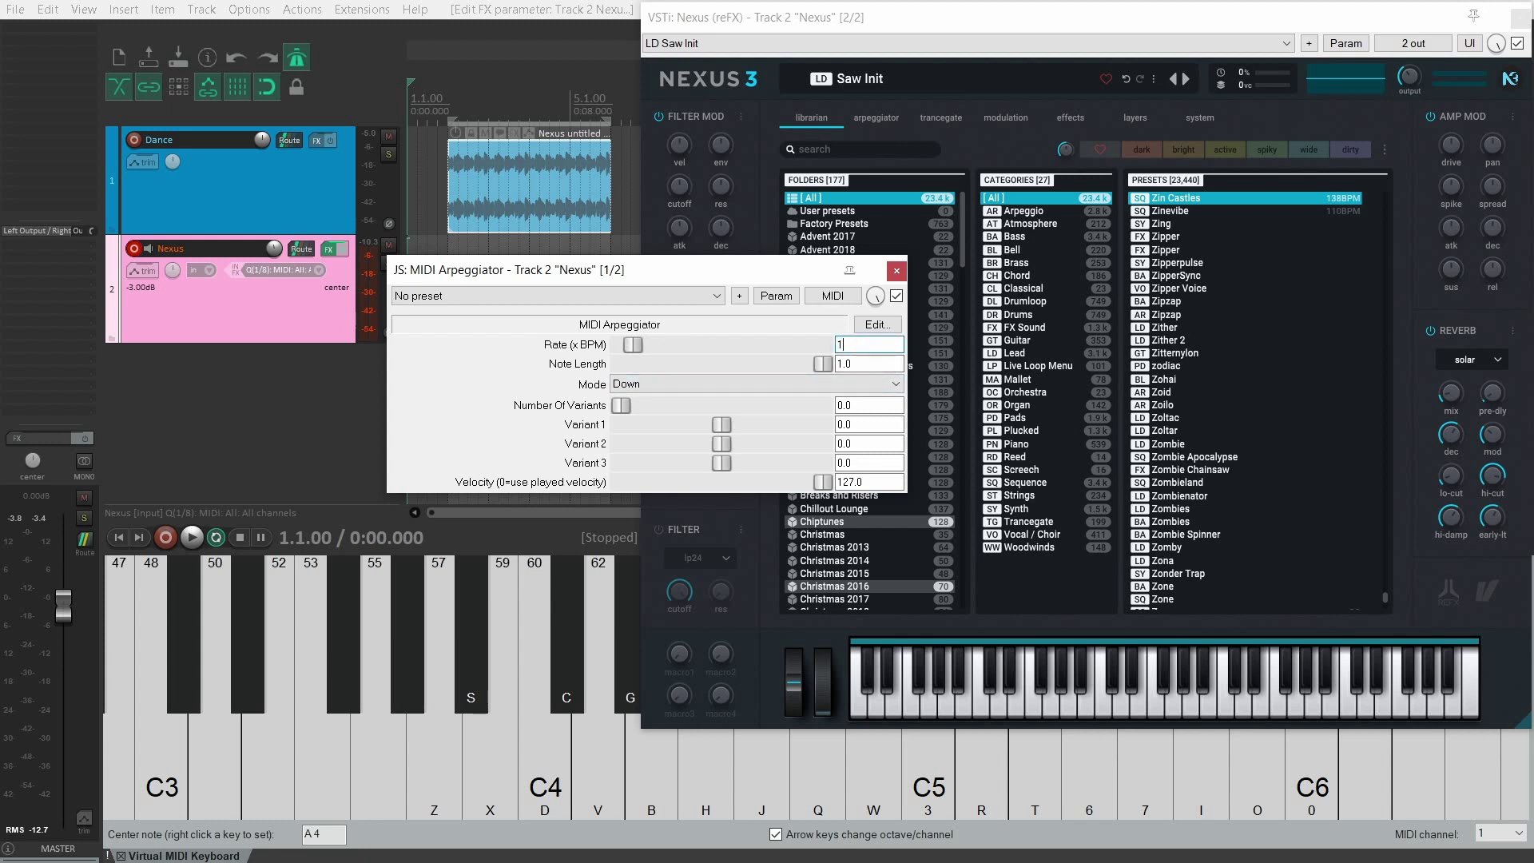
{"action": "left_click", "coordinate": [549, 761]}
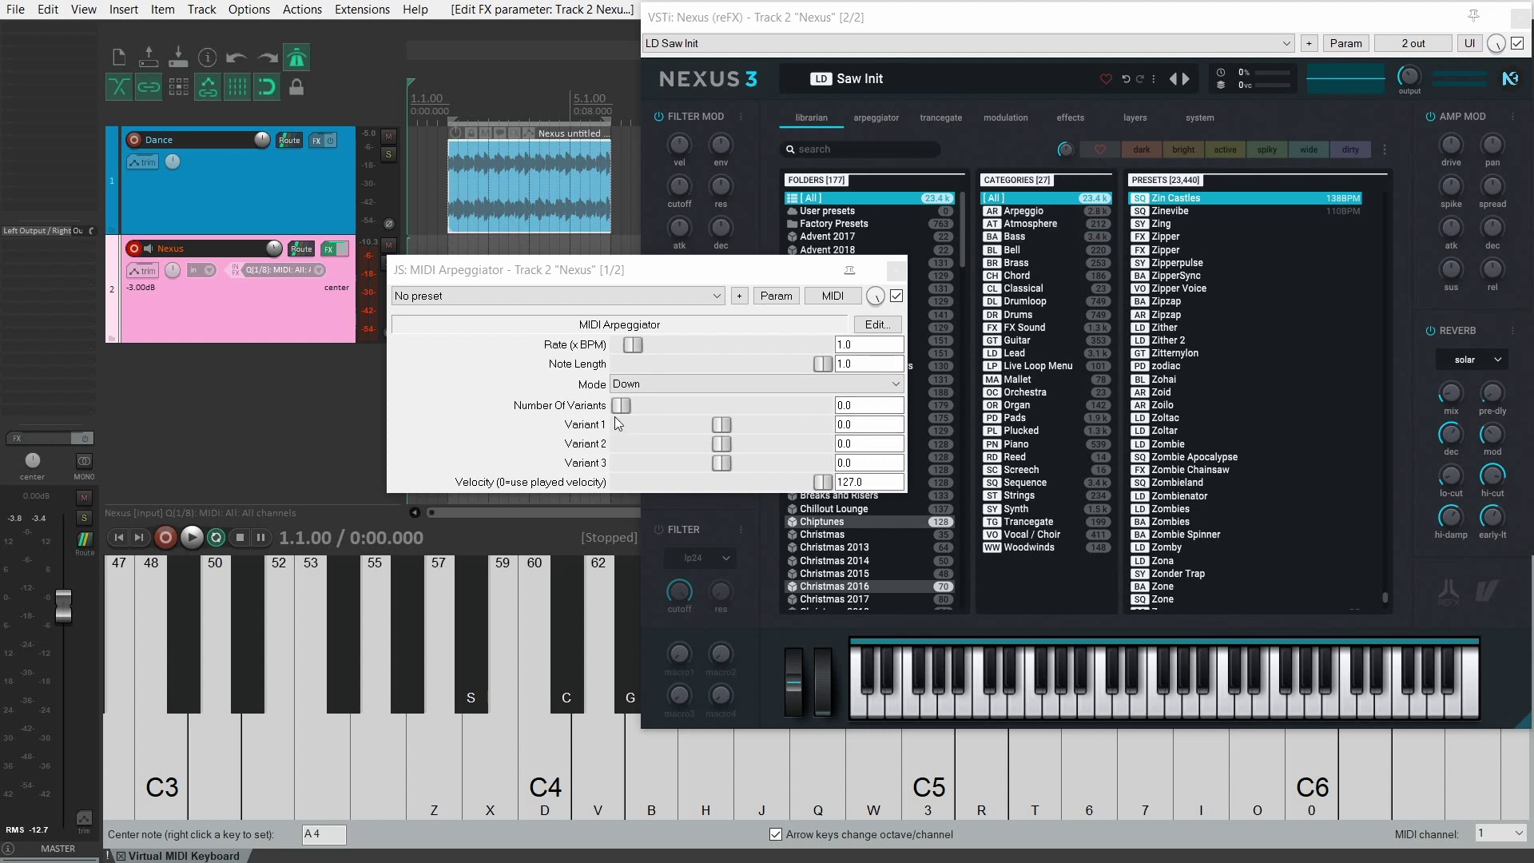
{"action": "left_click", "coordinate": [541, 787]}
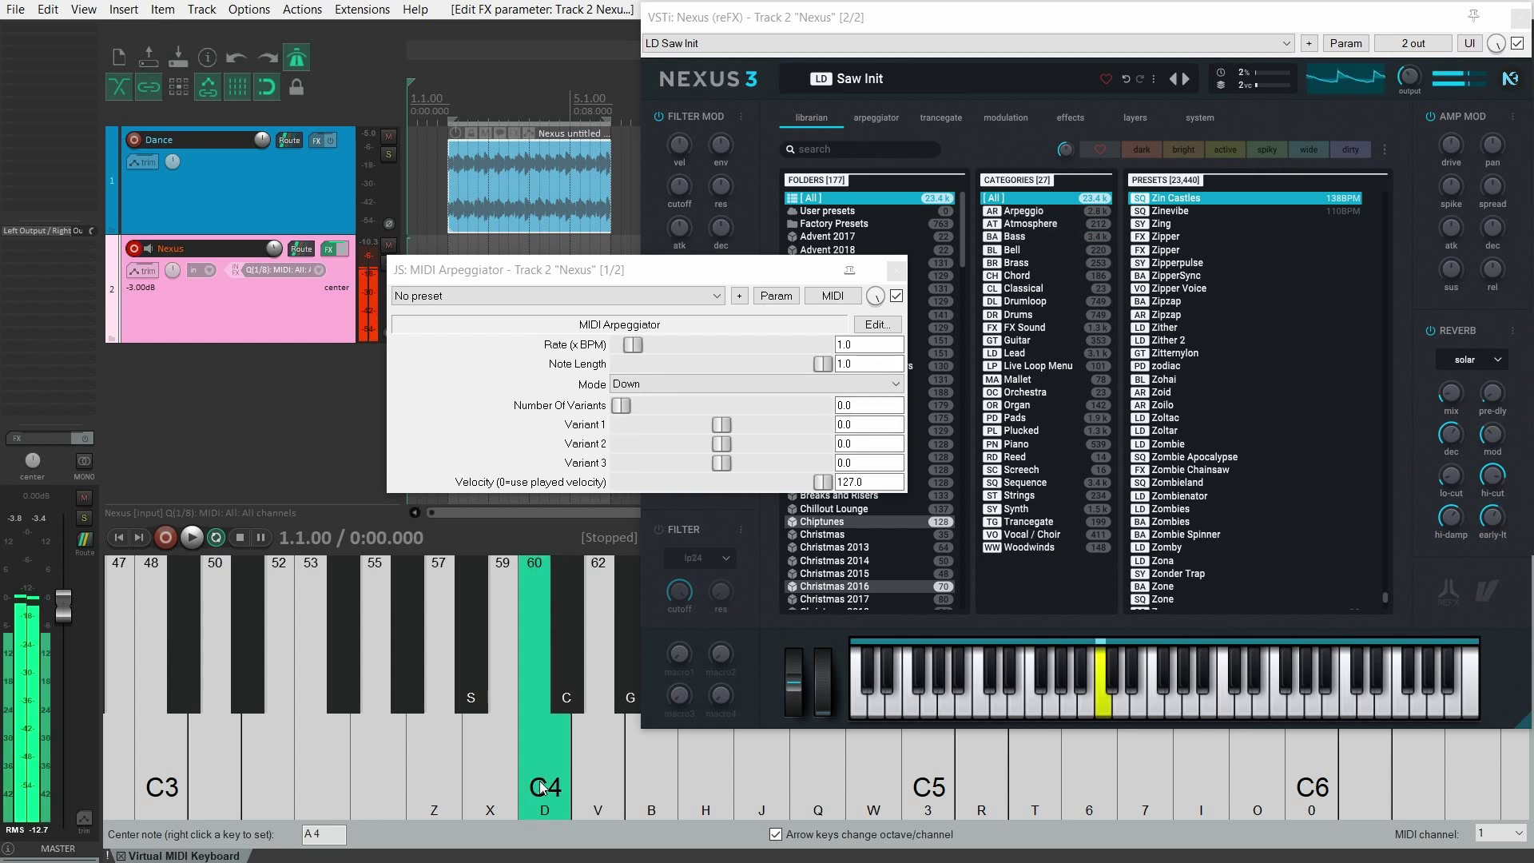
Try arpeggiator note lengths of about 0.604 and 0.109, auditioning the virtual keyboard's C4 at each setting.
{"action": "left_click_drag", "start_coordinate": [822, 364], "coordinate": [792, 372]}
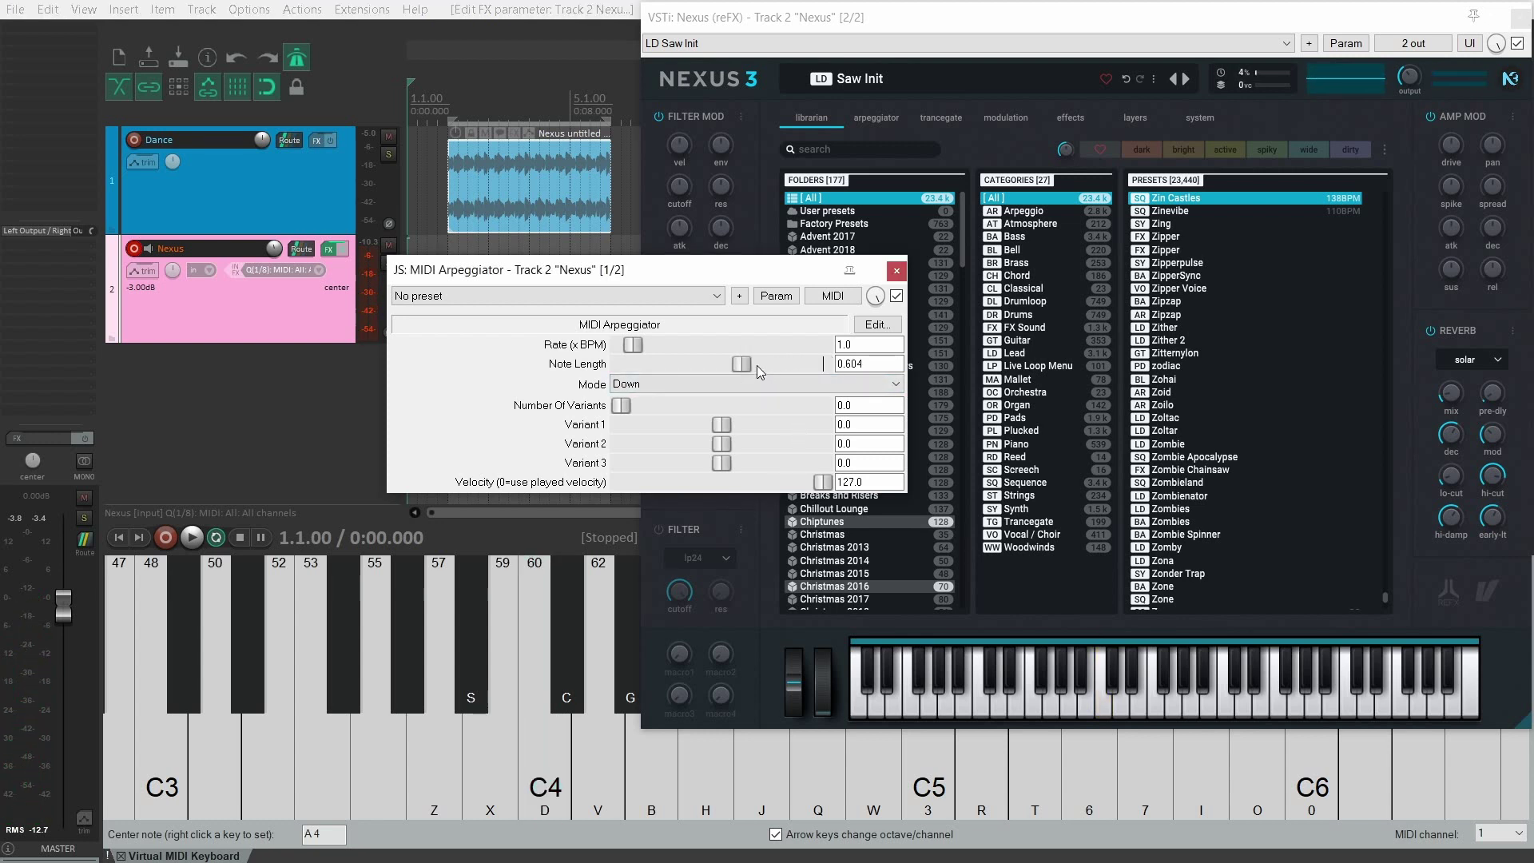
{"action": "left_click", "coordinate": [535, 768]}
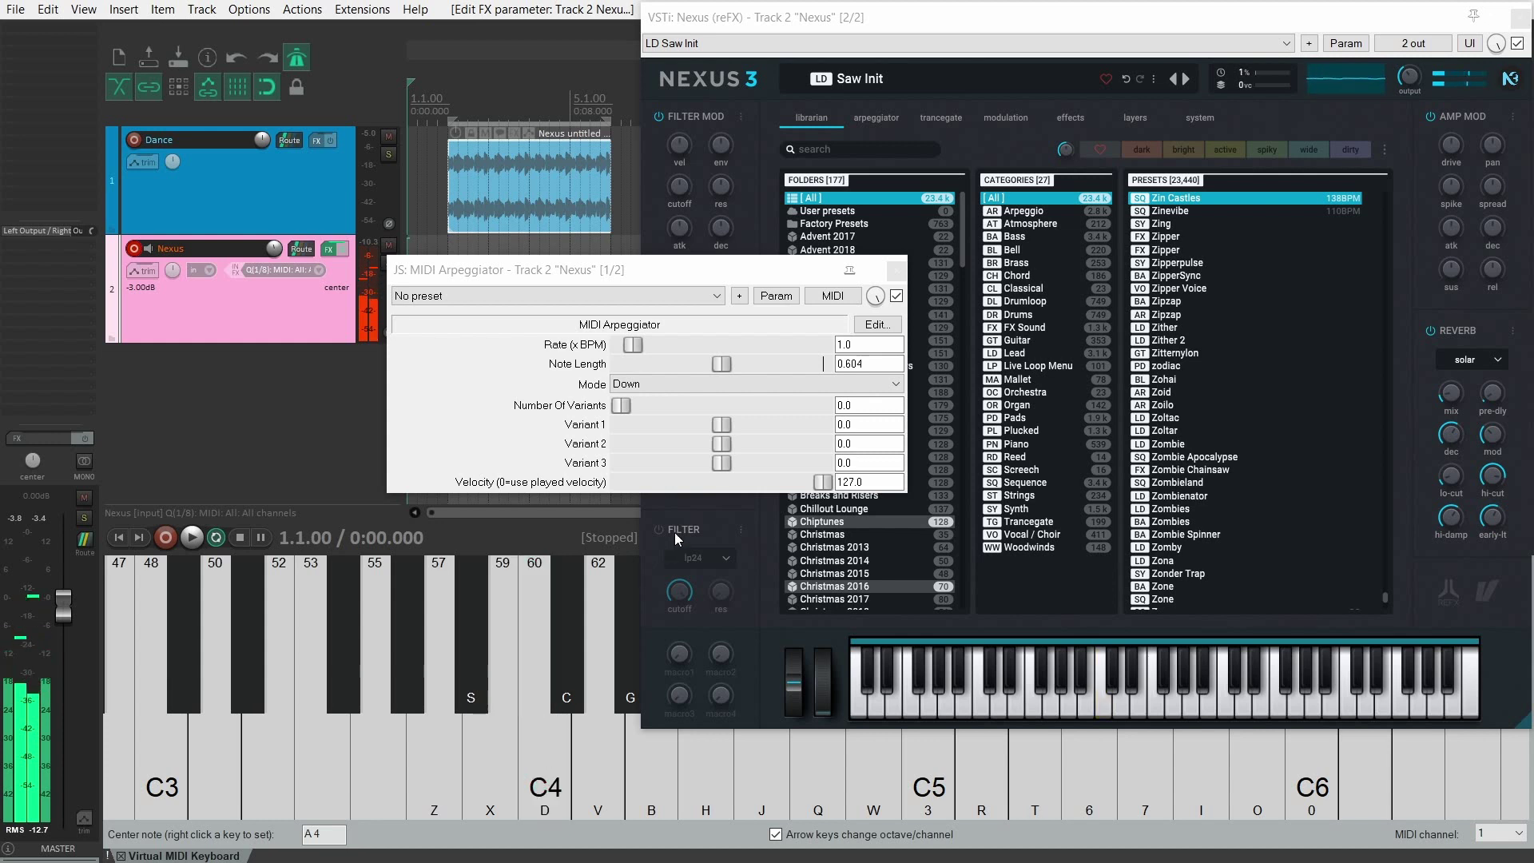
{"action": "left_click_drag", "start_coordinate": [727, 364], "coordinate": [649, 364]}
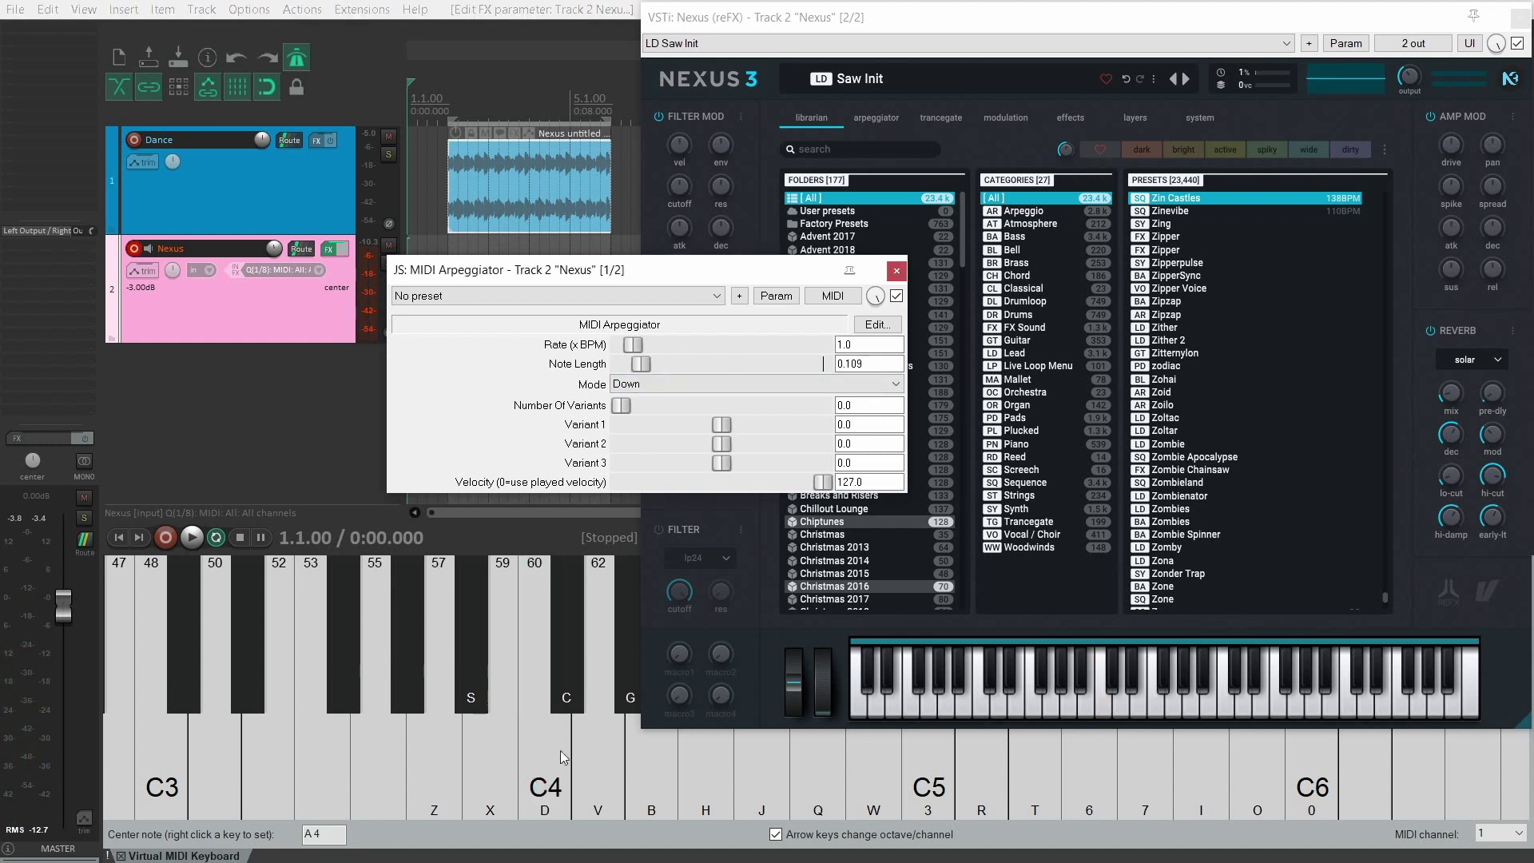
{"action": "left_click", "coordinate": [566, 791]}
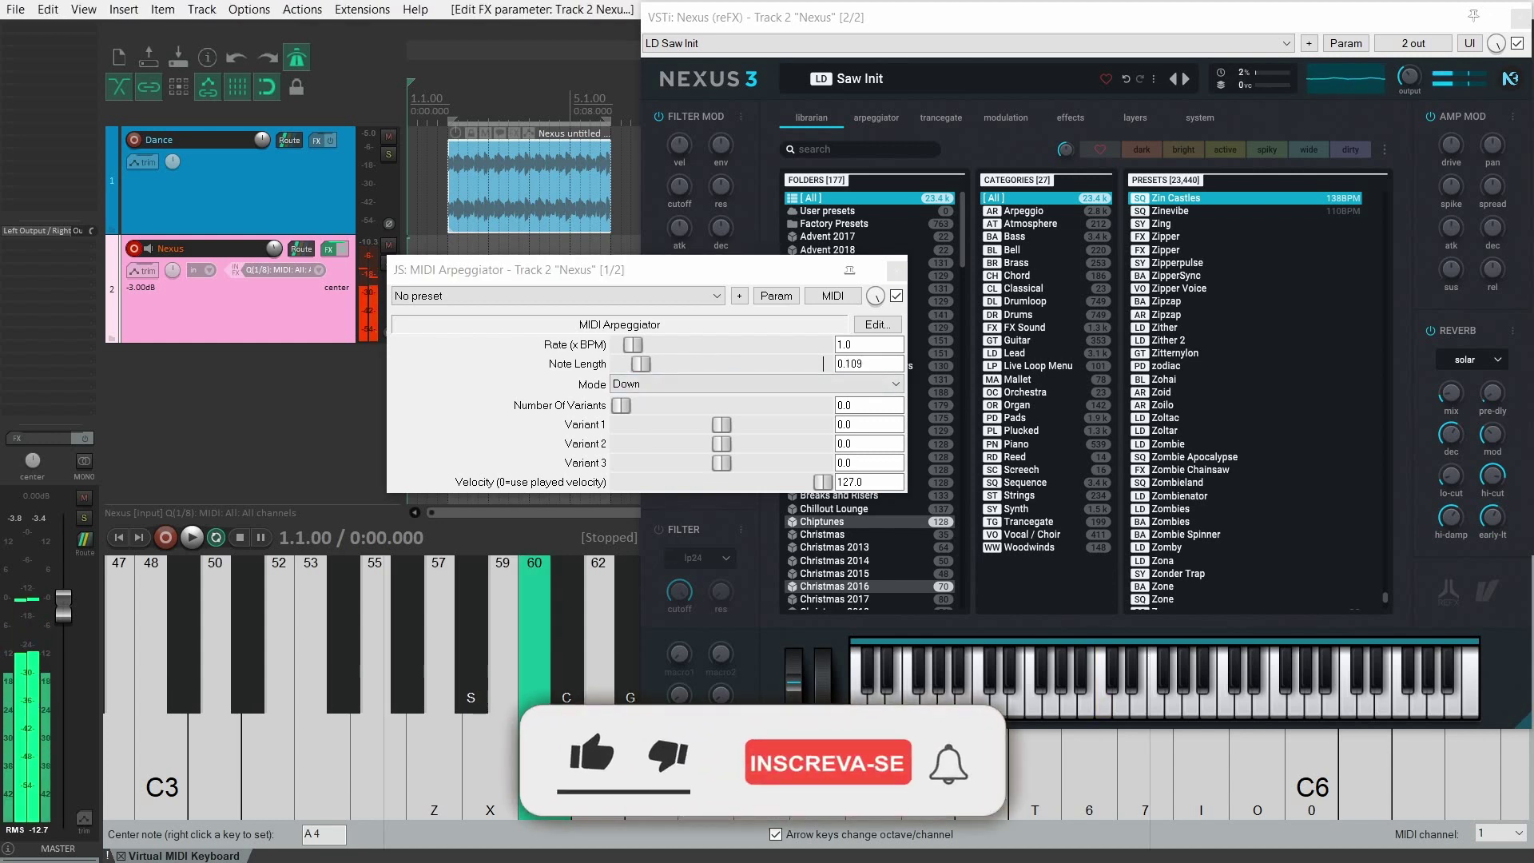
Set the arpeggiator's Note Length to about 0.604 and audition C4.
{"action": "left_click_drag", "start_coordinate": [647, 366], "coordinate": [748, 367]}
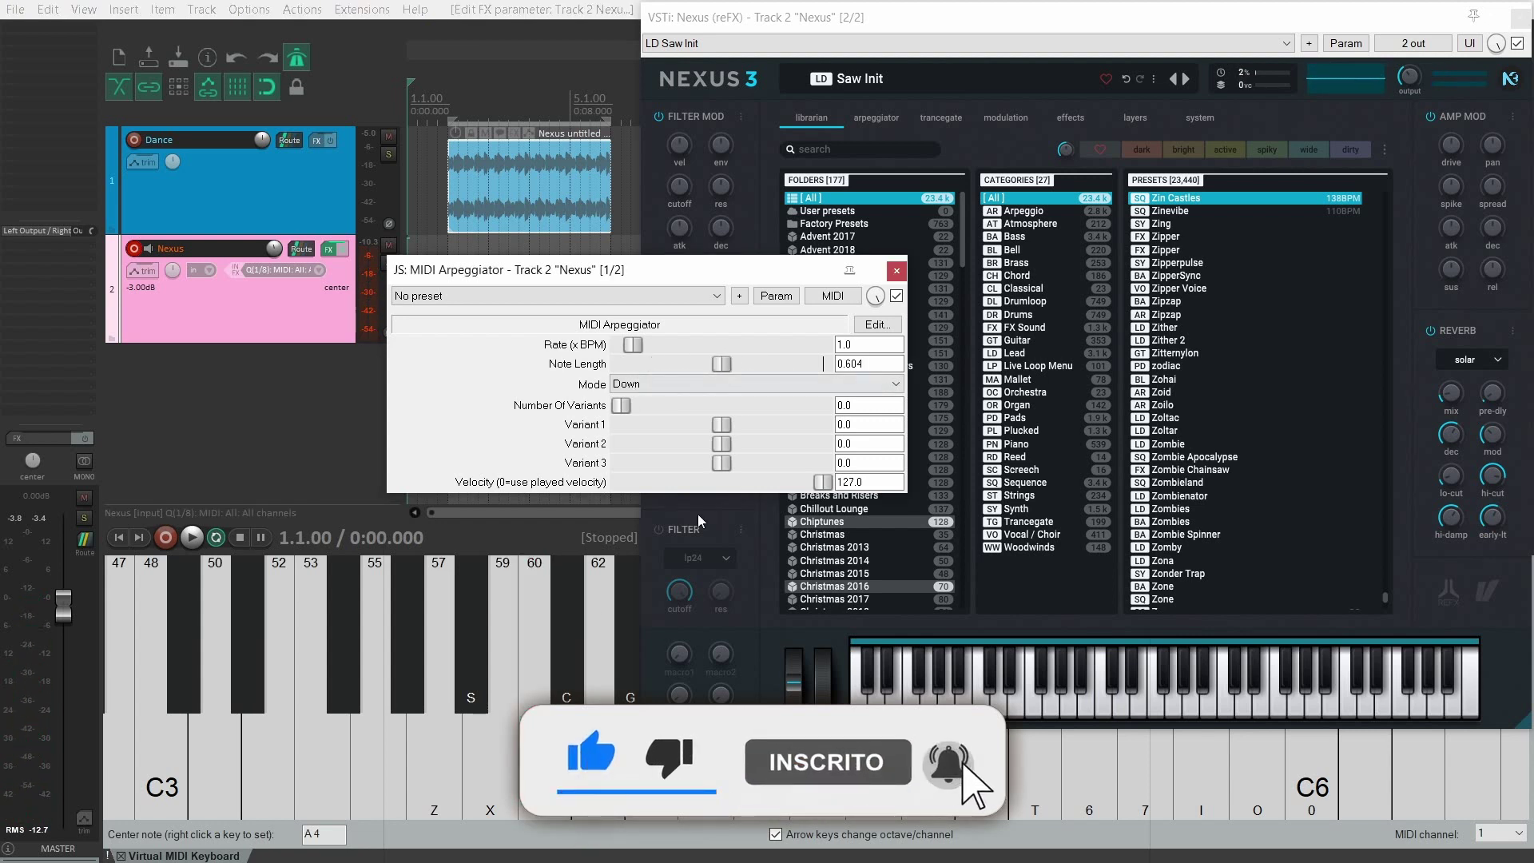
{"action": "left_click", "coordinate": [531, 785]}
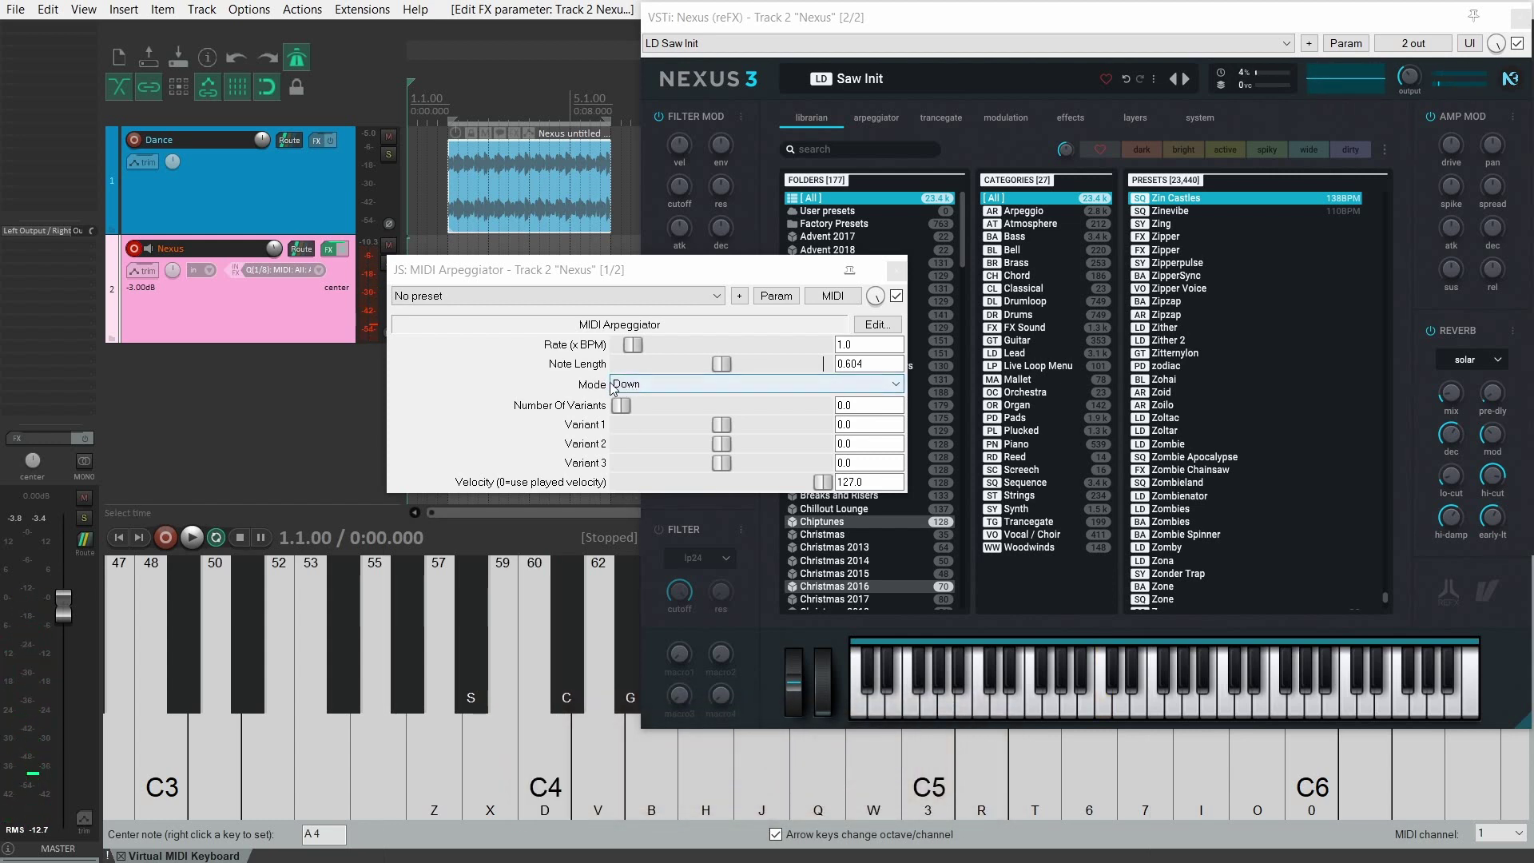
{"action": "left_click", "coordinate": [639, 384]}
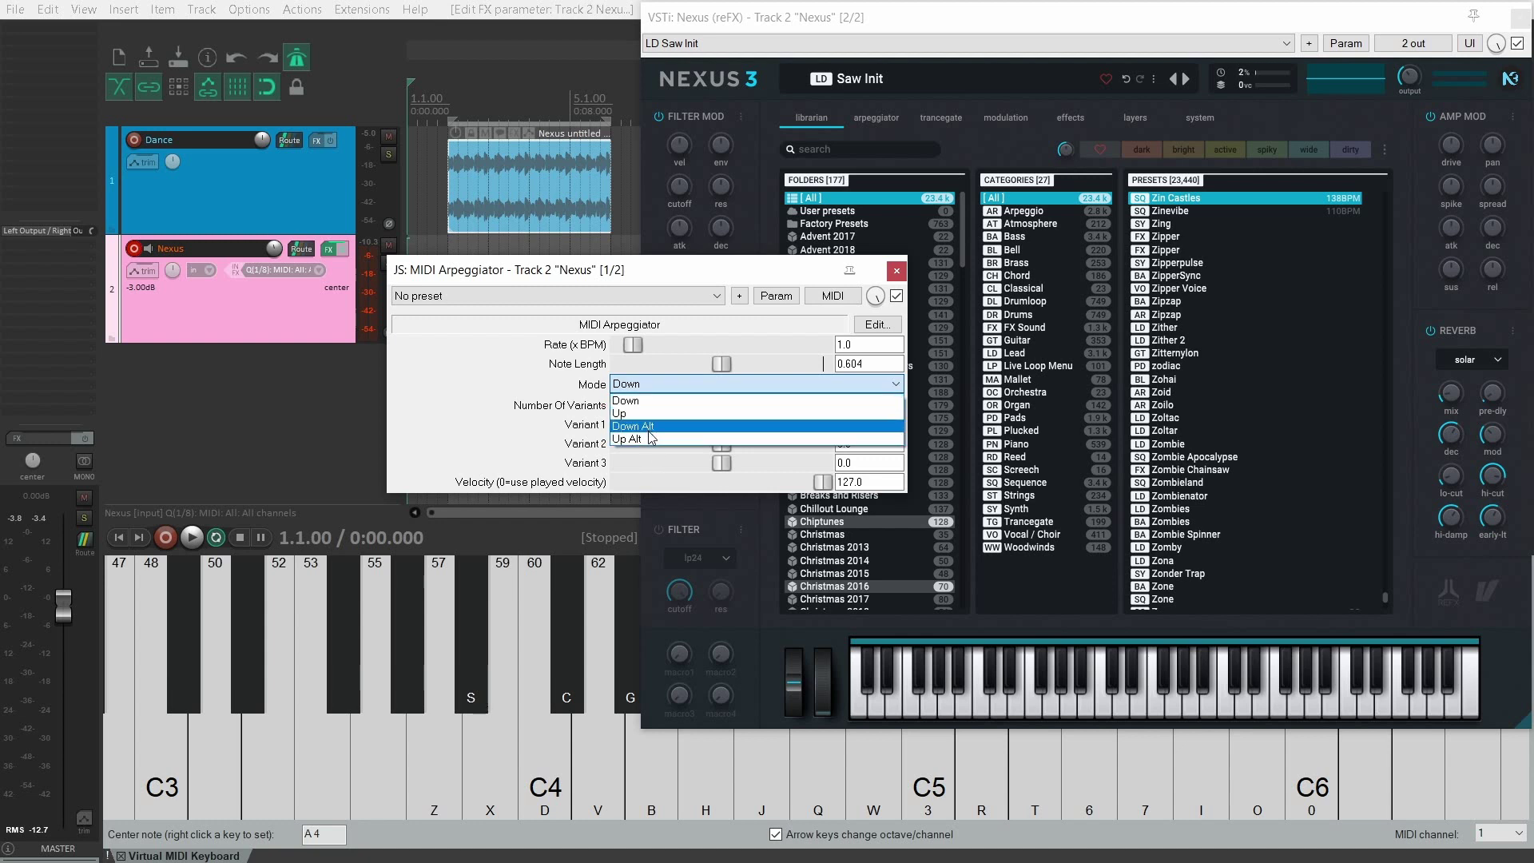
{"action": "left_click", "coordinate": [631, 387]}
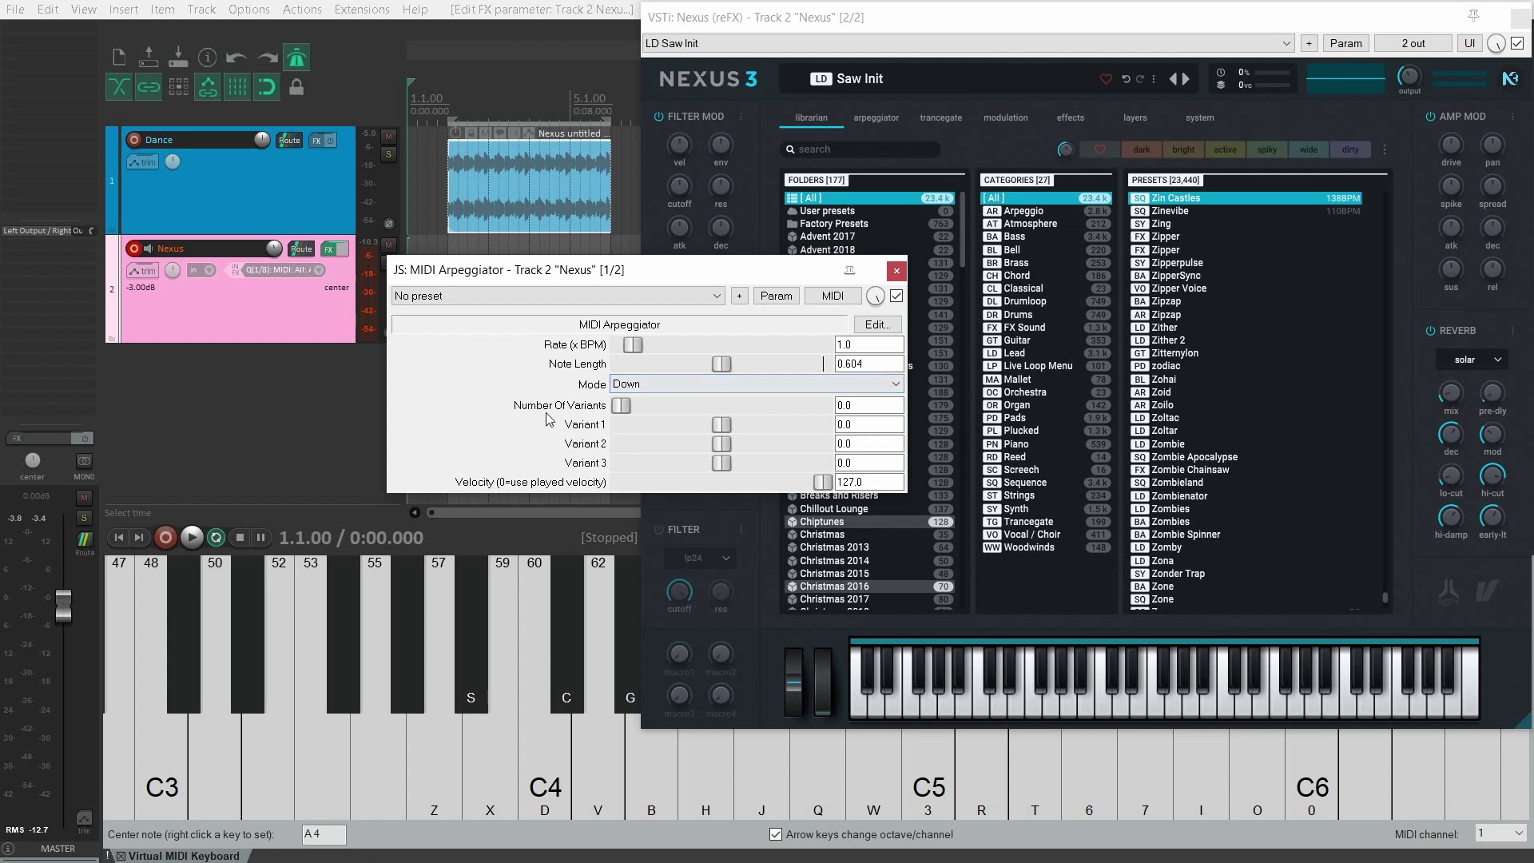
Set the arpeggiator's Number Of Variants to 1 and audition the virtual keyboard's C4.
{"action": "left_click_drag", "start_coordinate": [736, 399], "coordinate": [597, 414]}
{"action": "left_click_drag", "start_coordinate": [683, 407], "coordinate": [709, 404]}
{"action": "left_click_drag", "start_coordinate": [811, 414], "coordinate": [903, 409]}
{"action": "left_click_drag", "start_coordinate": [829, 408], "coordinate": [721, 409]}
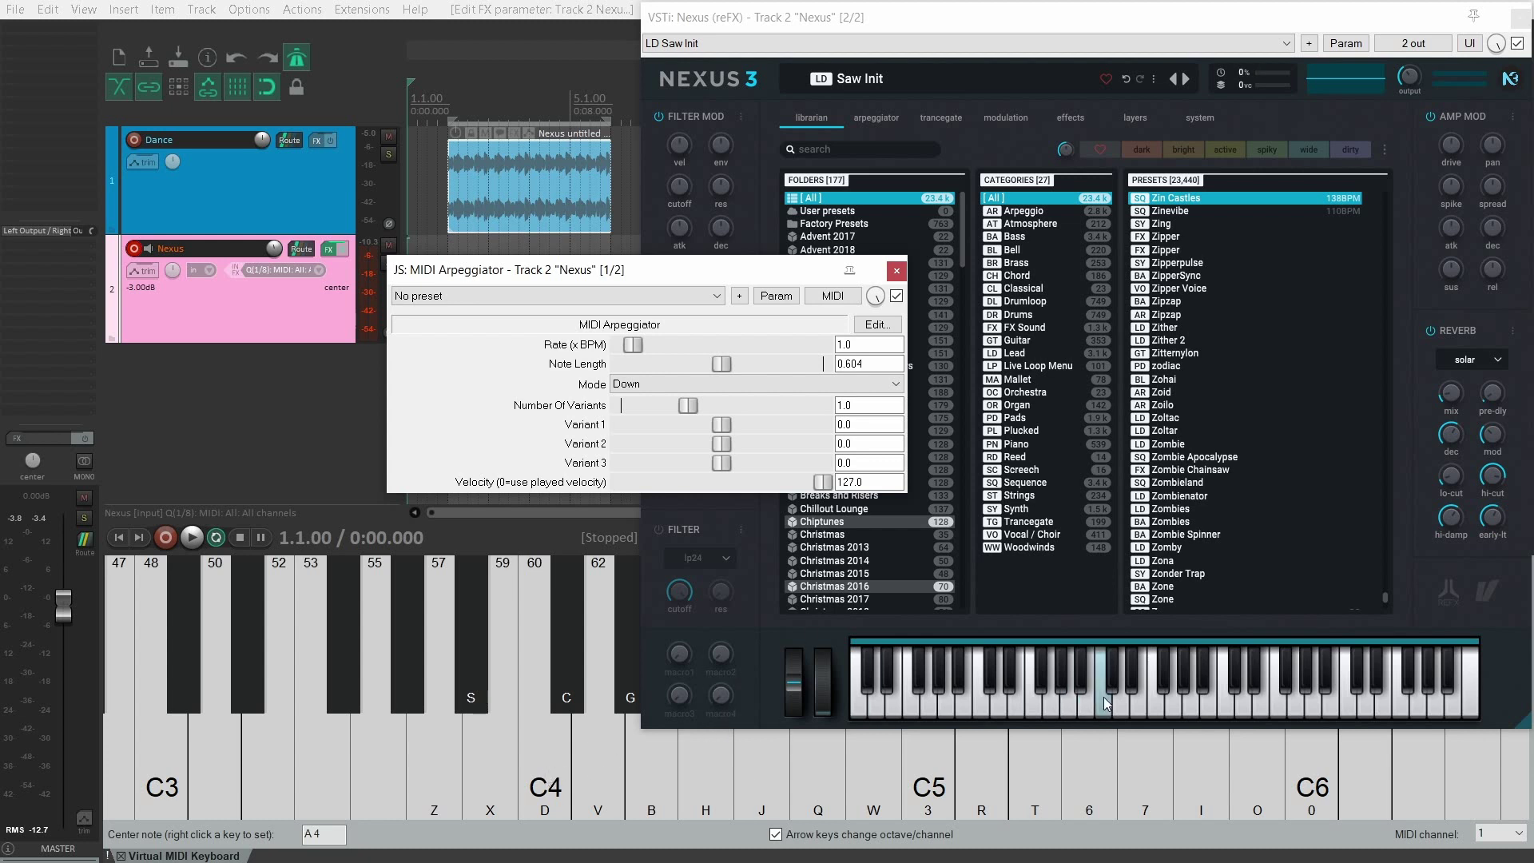
{"action": "left_click", "coordinate": [549, 778]}
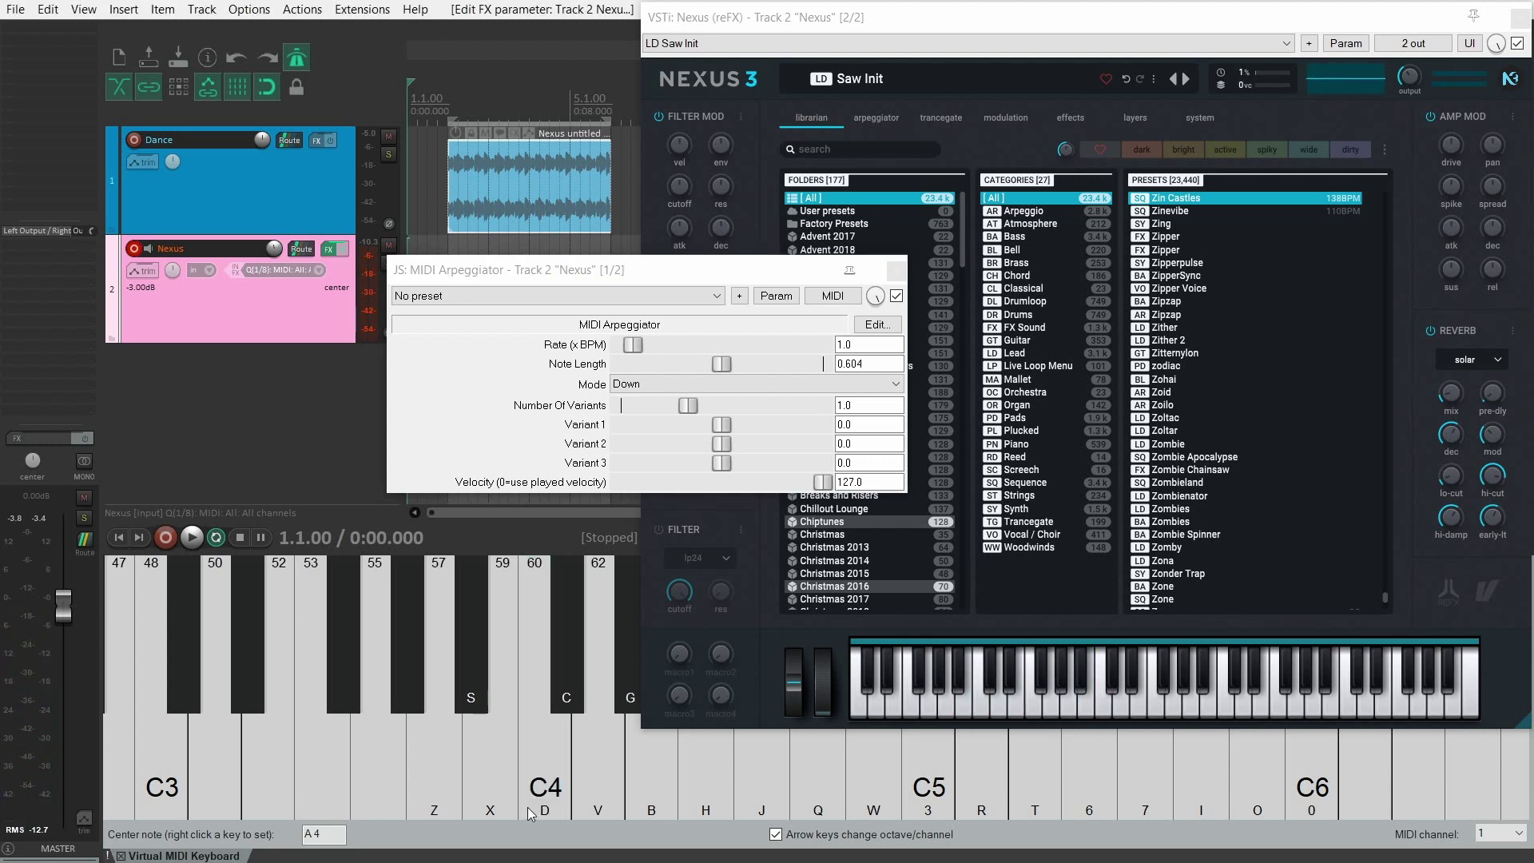
{"action": "left_click", "coordinate": [534, 779]}
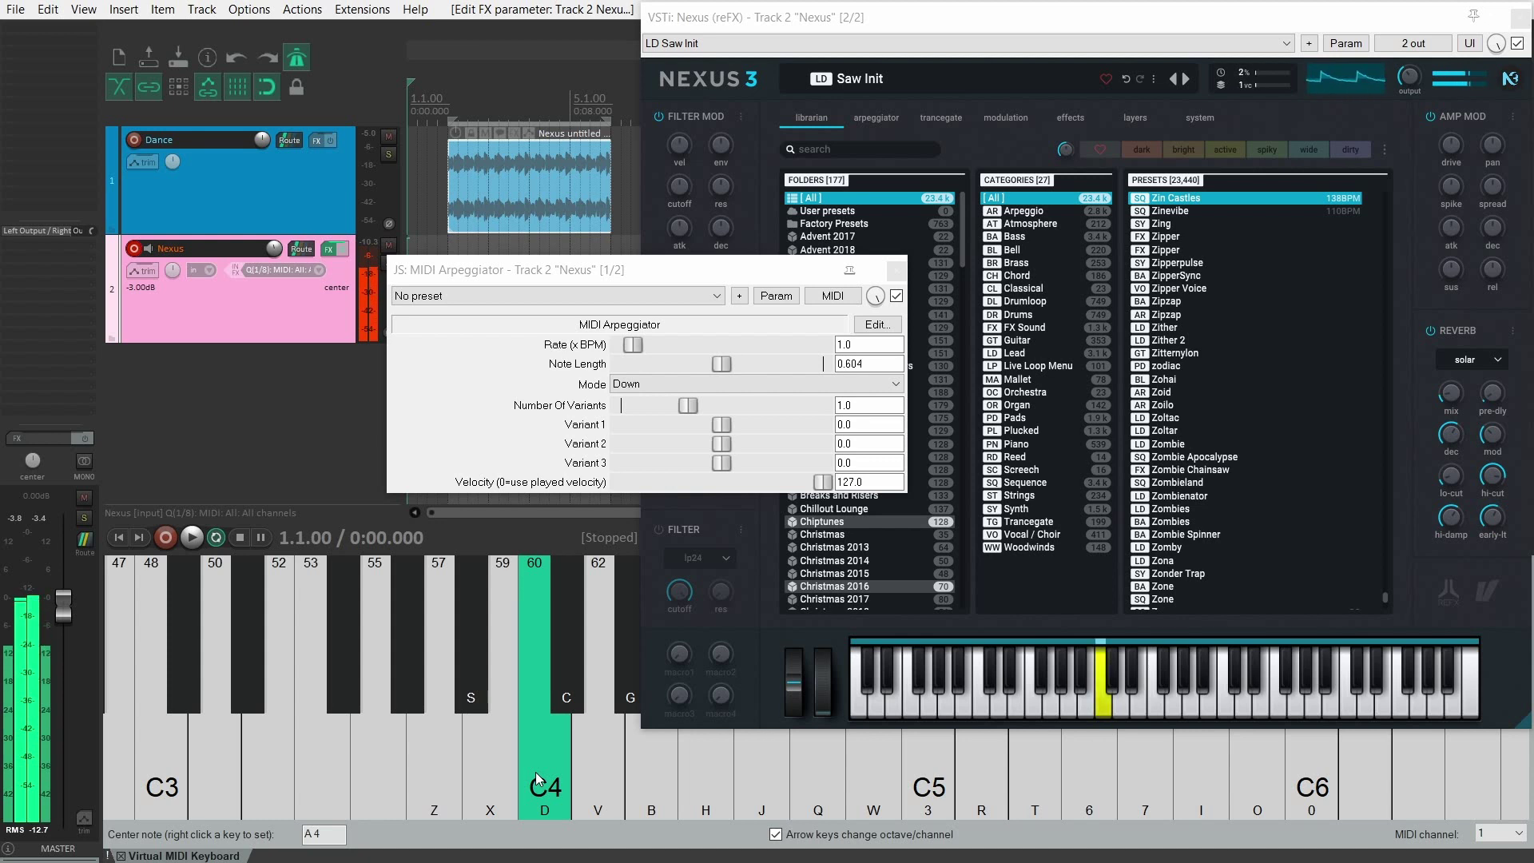
Set the arpeggiator's Variant 1 to 4 and audition C4.
{"action": "left_click", "coordinate": [868, 405]}
{"action": "left_click", "coordinate": [858, 424]}
{"action": "type", "text": "4"}
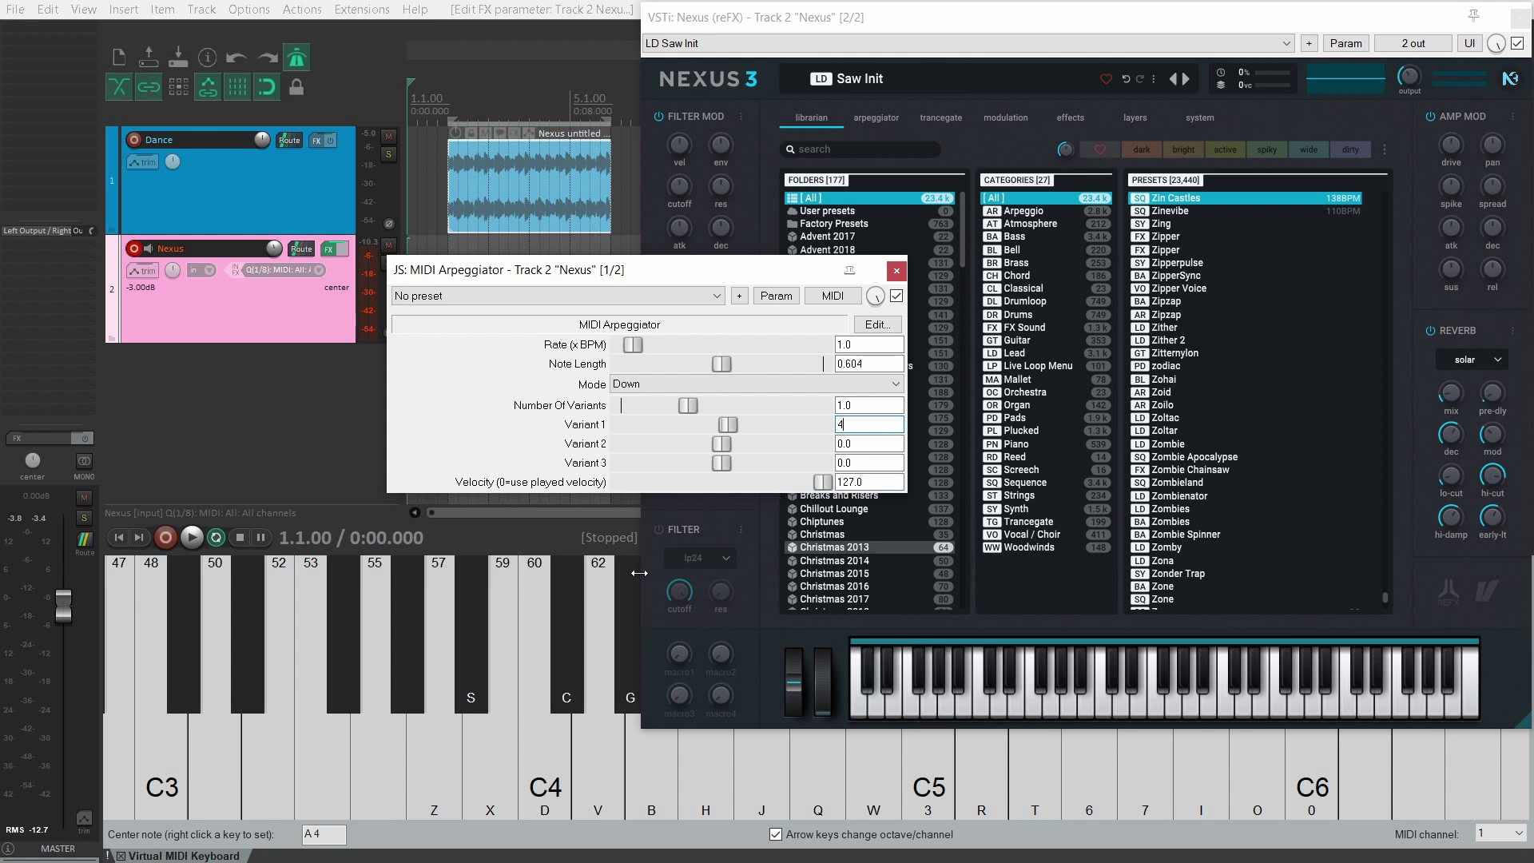
{"action": "left_click", "coordinate": [540, 786]}
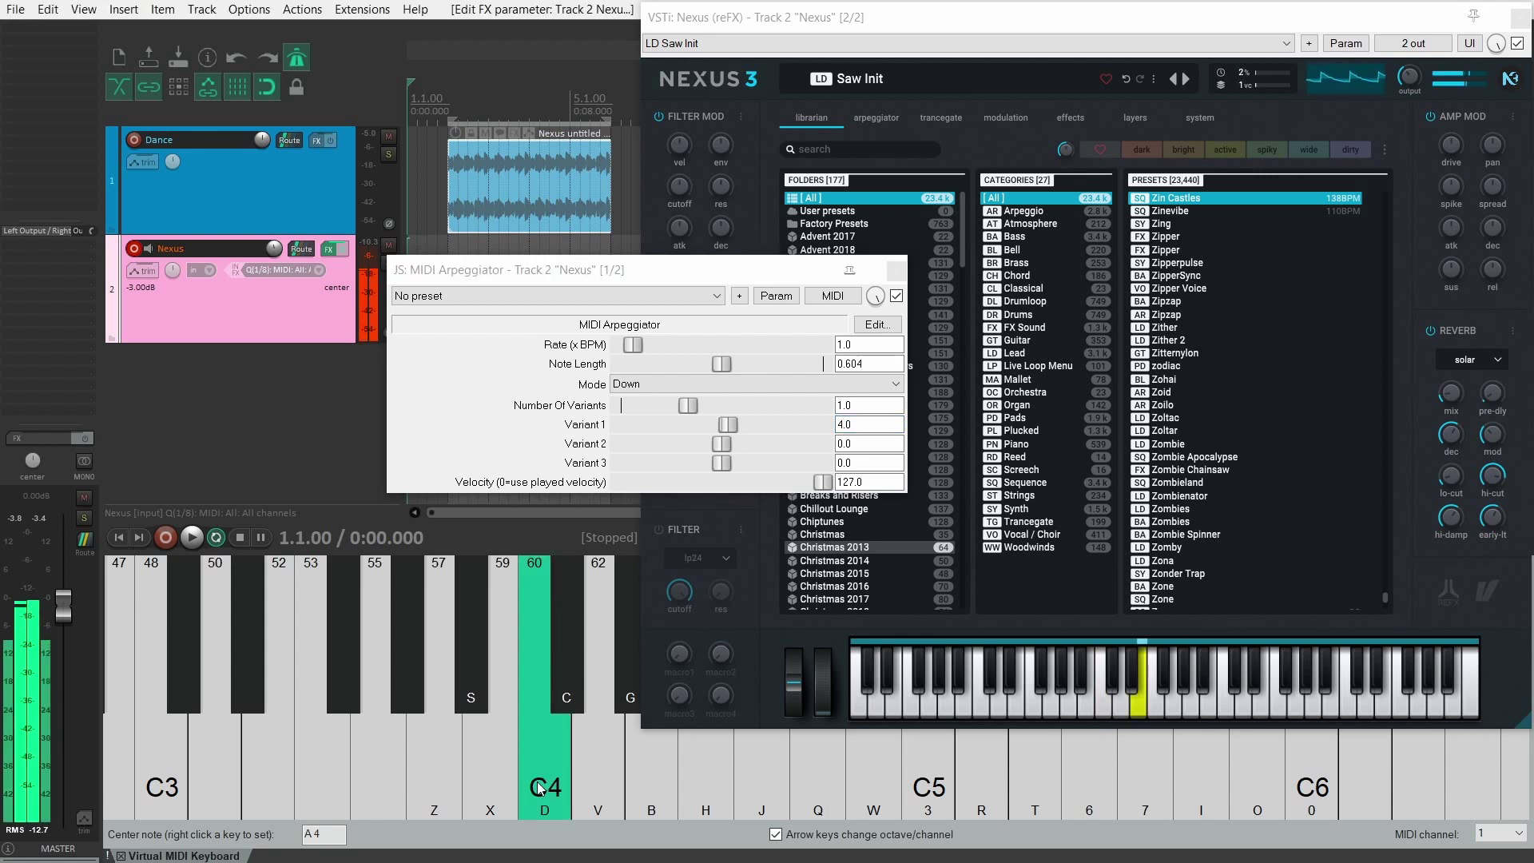
{"action": "left_click_drag", "start_coordinate": [540, 787], "coordinate": [540, 786]}
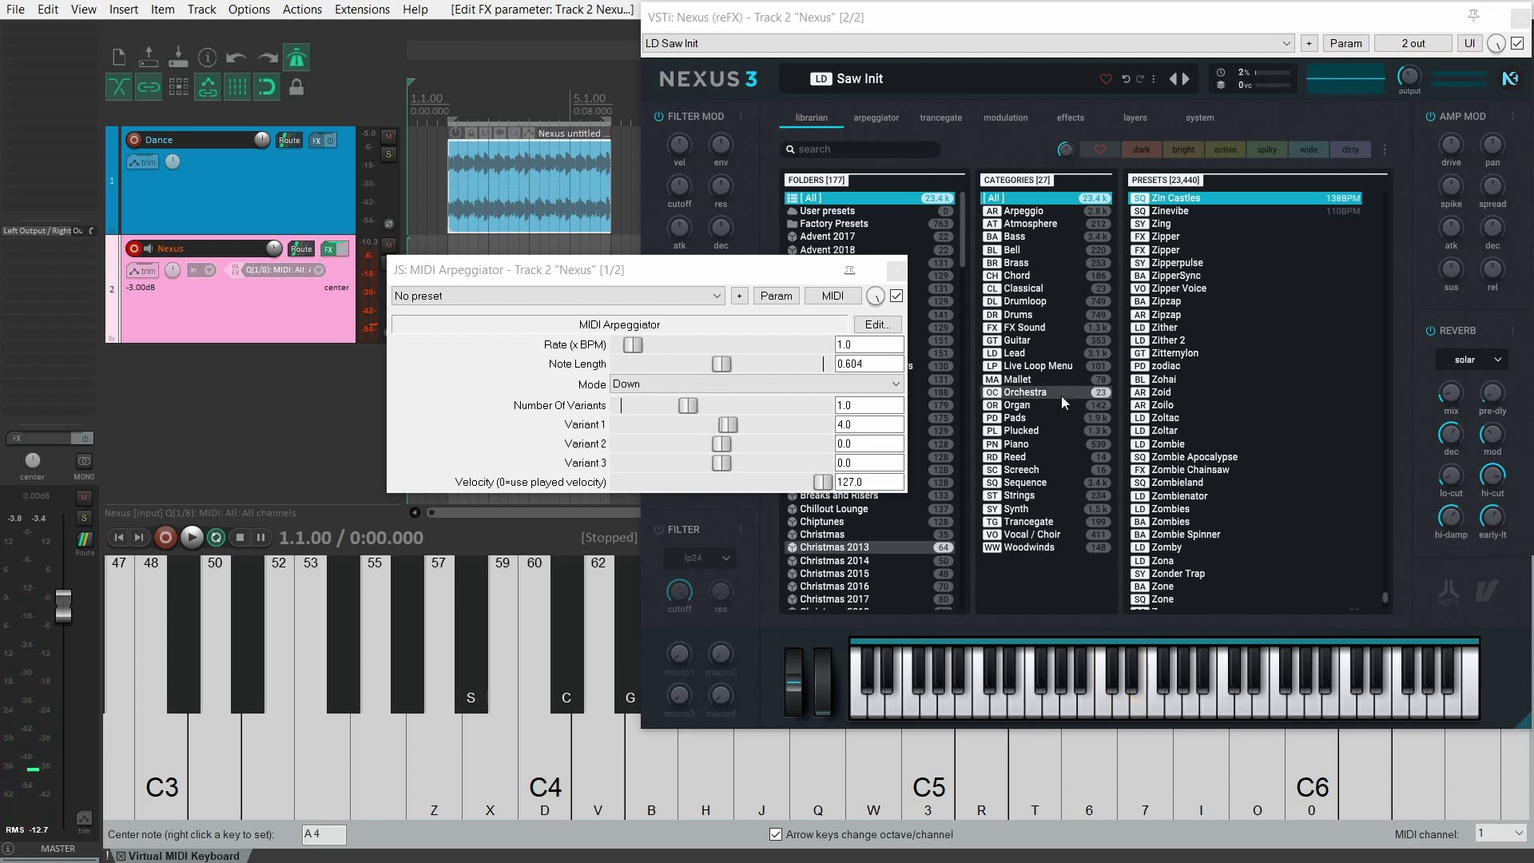
{"action": "left_click", "coordinate": [1129, 697]}
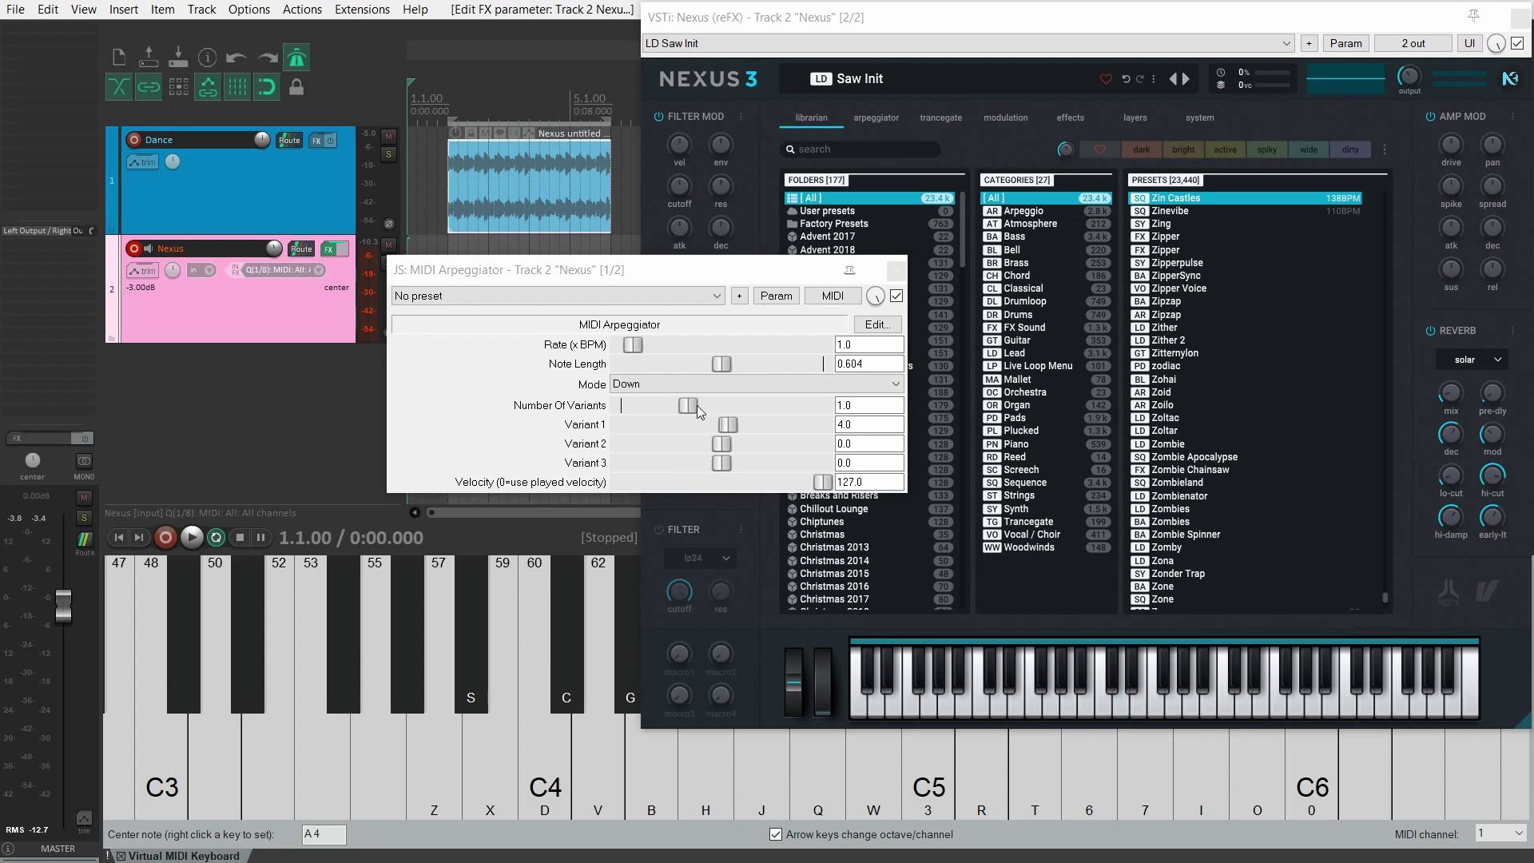
Set Number Of Variants to 2 and Variant 2 to 7, and audition C4.
{"action": "left_click_drag", "start_coordinate": [696, 405], "coordinate": [765, 409]}
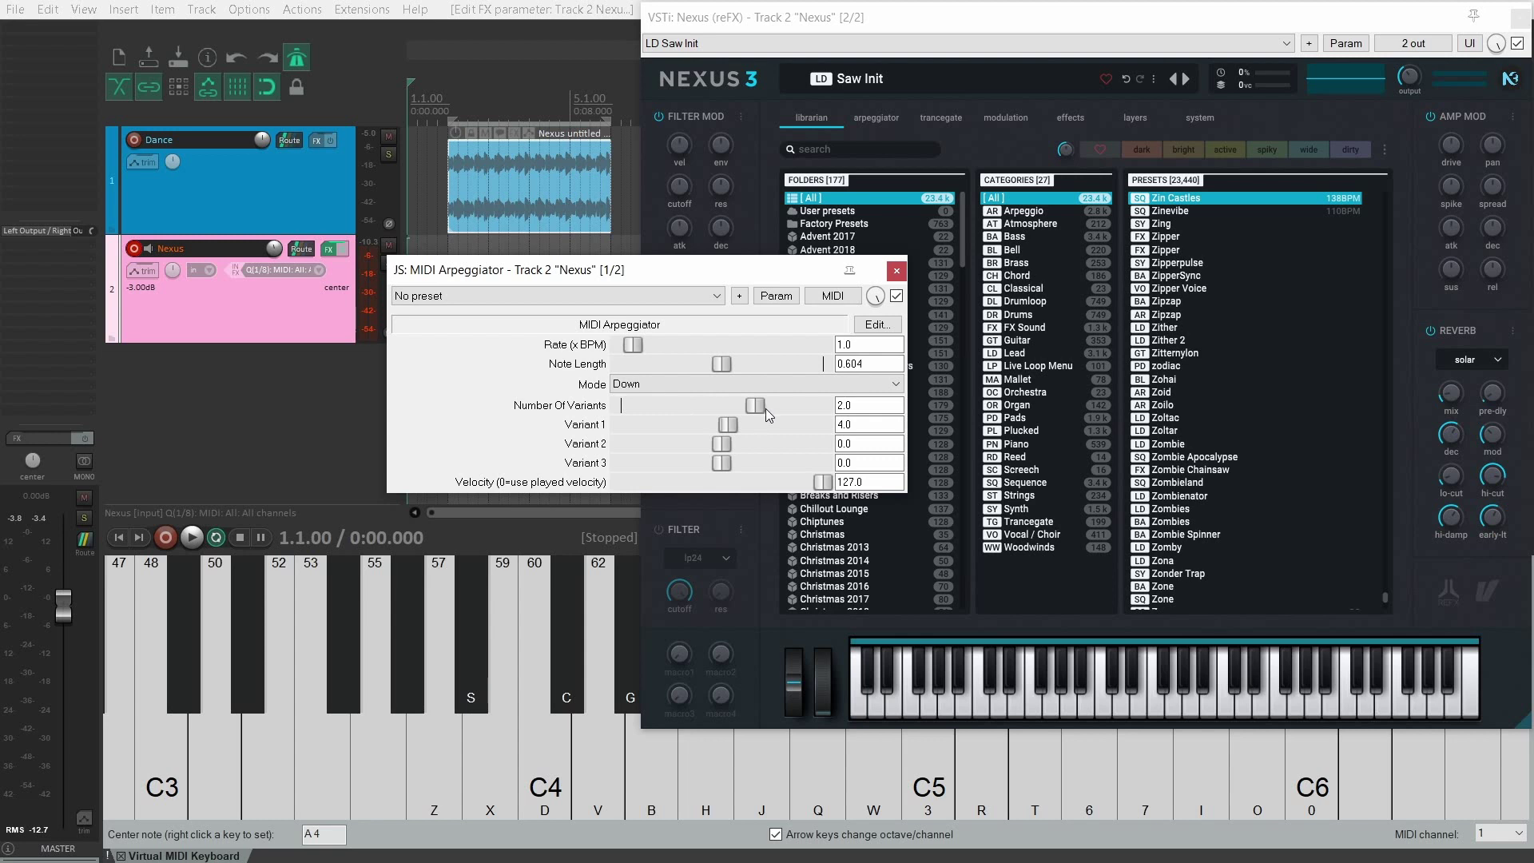
{"action": "double_click", "coordinate": [864, 446]}
{"action": "type", "text": "7"}
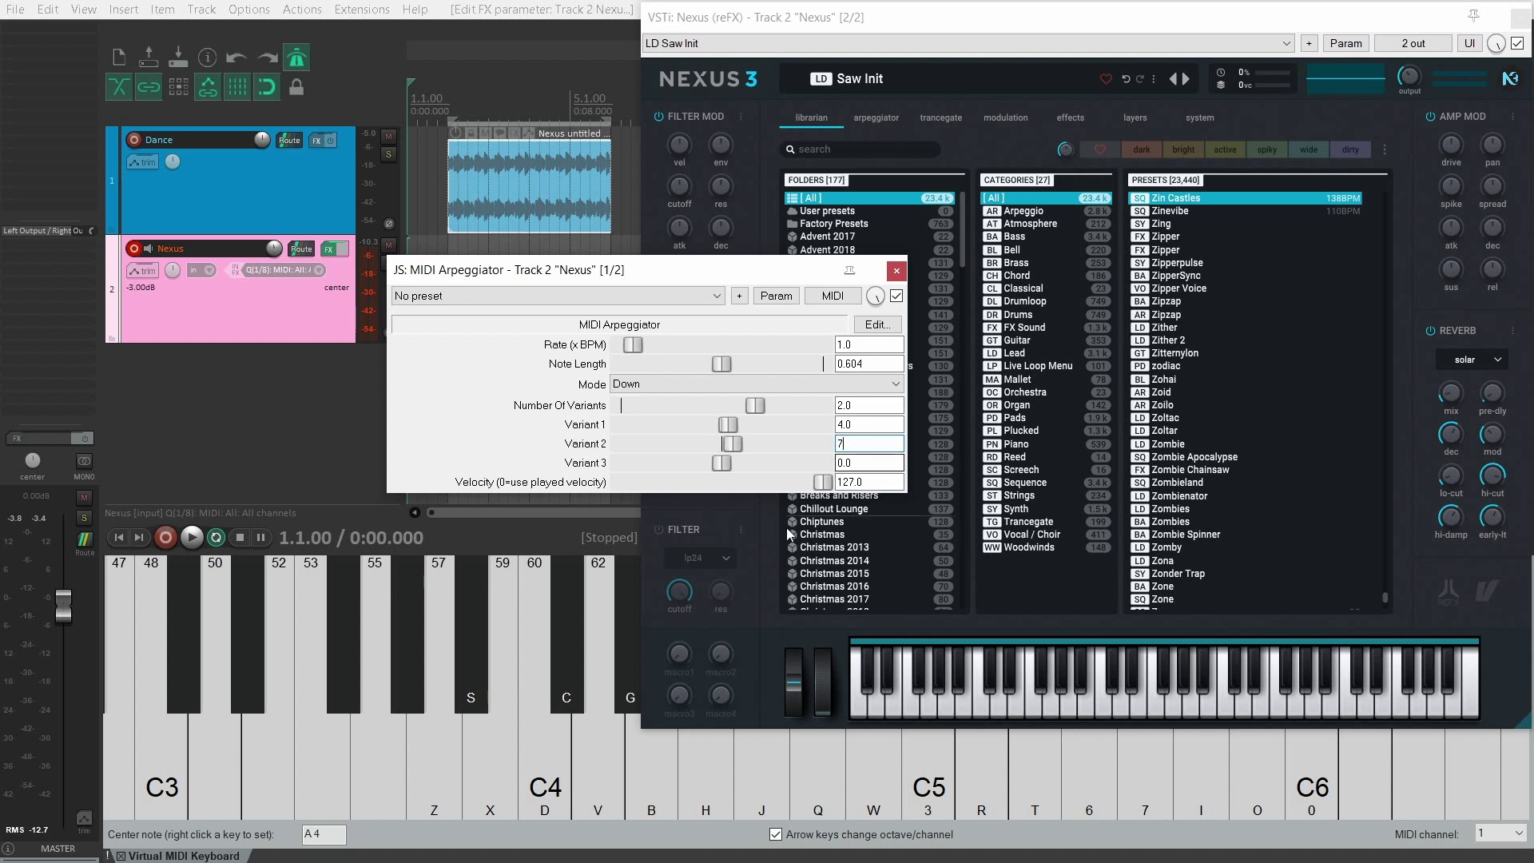
{"action": "left_click", "coordinate": [548, 775]}
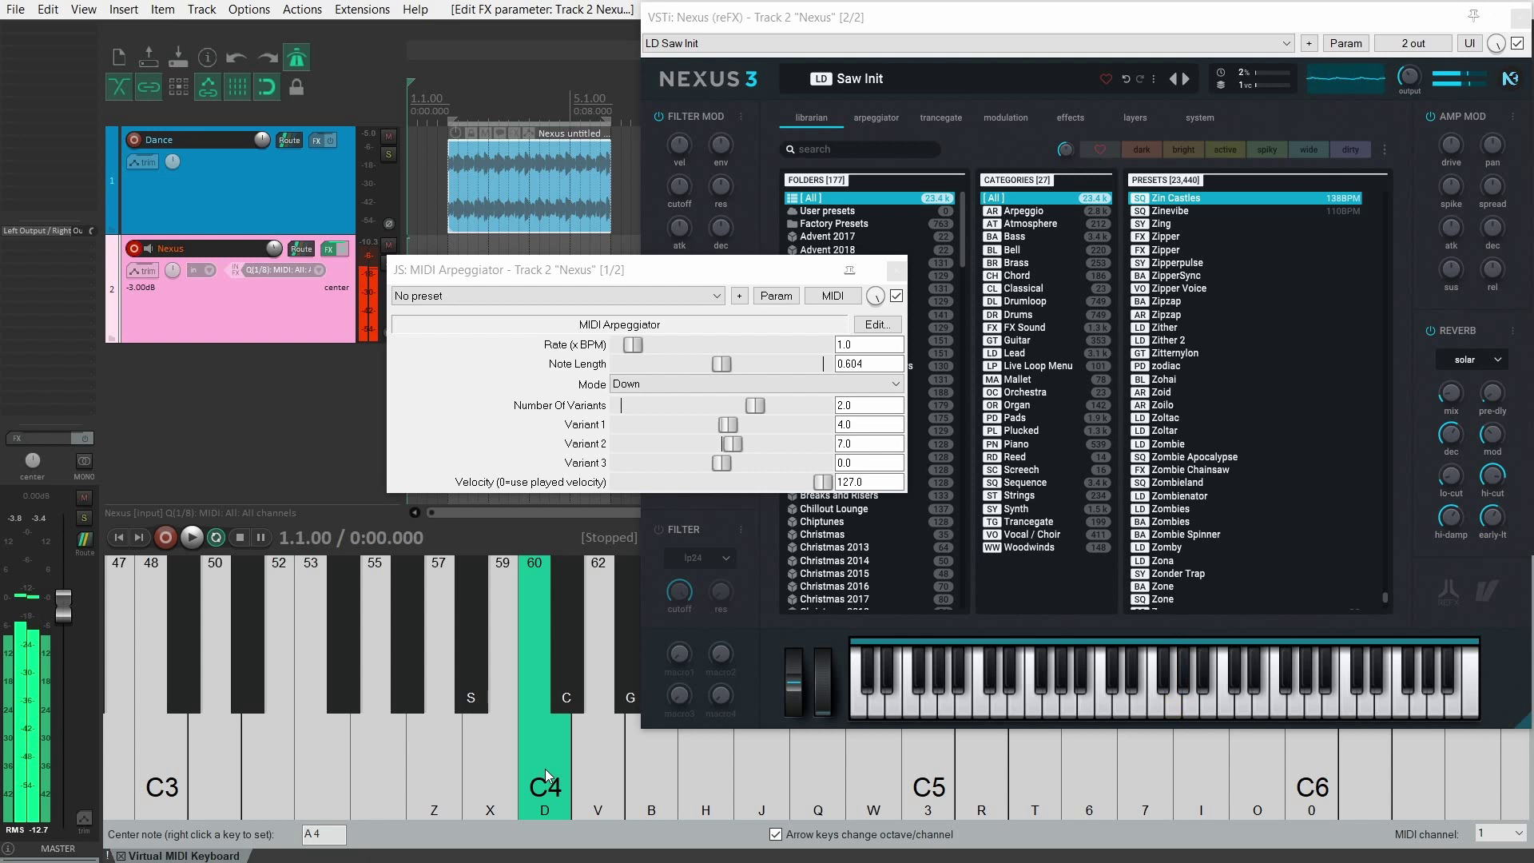
Set Number Of Variants to 3 and Variant 3 to -12, and audition C4.
{"action": "left_click", "coordinate": [760, 405]}
{"action": "left_click_drag", "start_coordinate": [760, 405], "coordinate": [825, 405]}
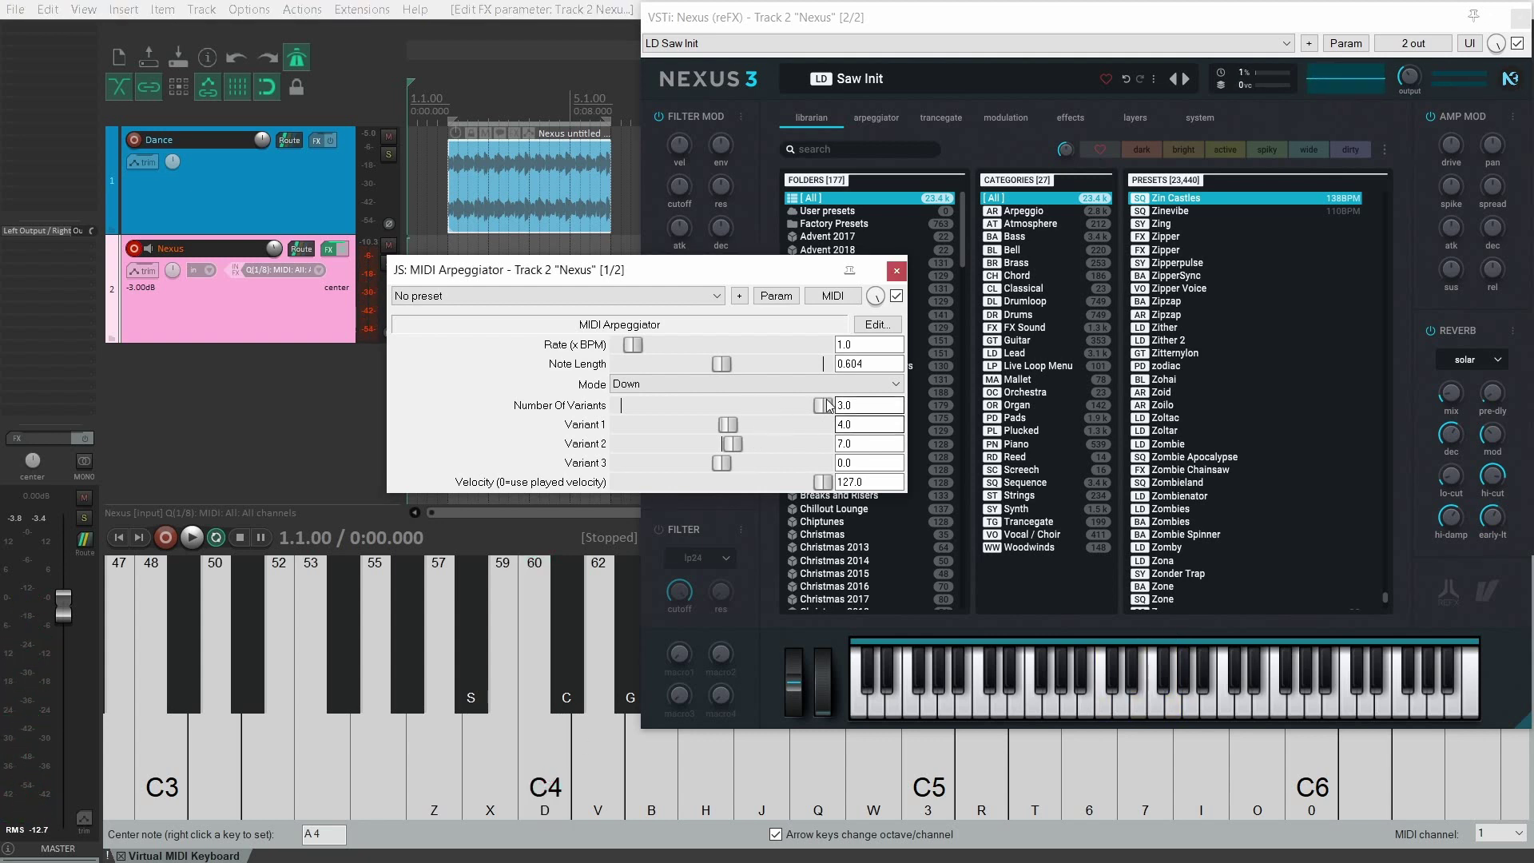
{"action": "double_click", "coordinate": [856, 462]}
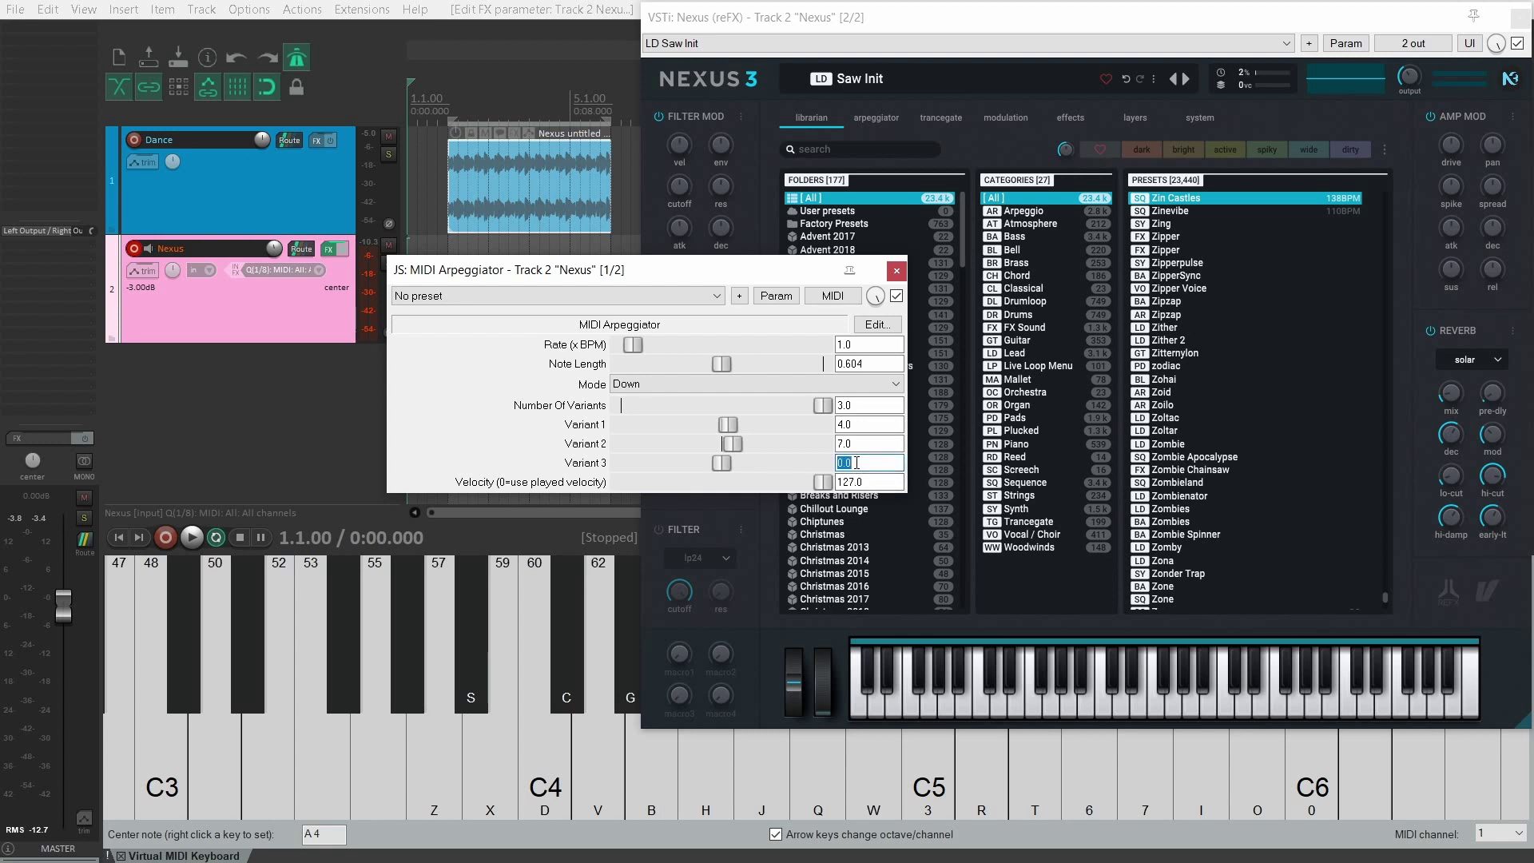
{"action": "key", "text": "BackSpace"}
{"action": "key", "text": "Return"}
{"action": "left_click", "coordinate": [560, 790]}
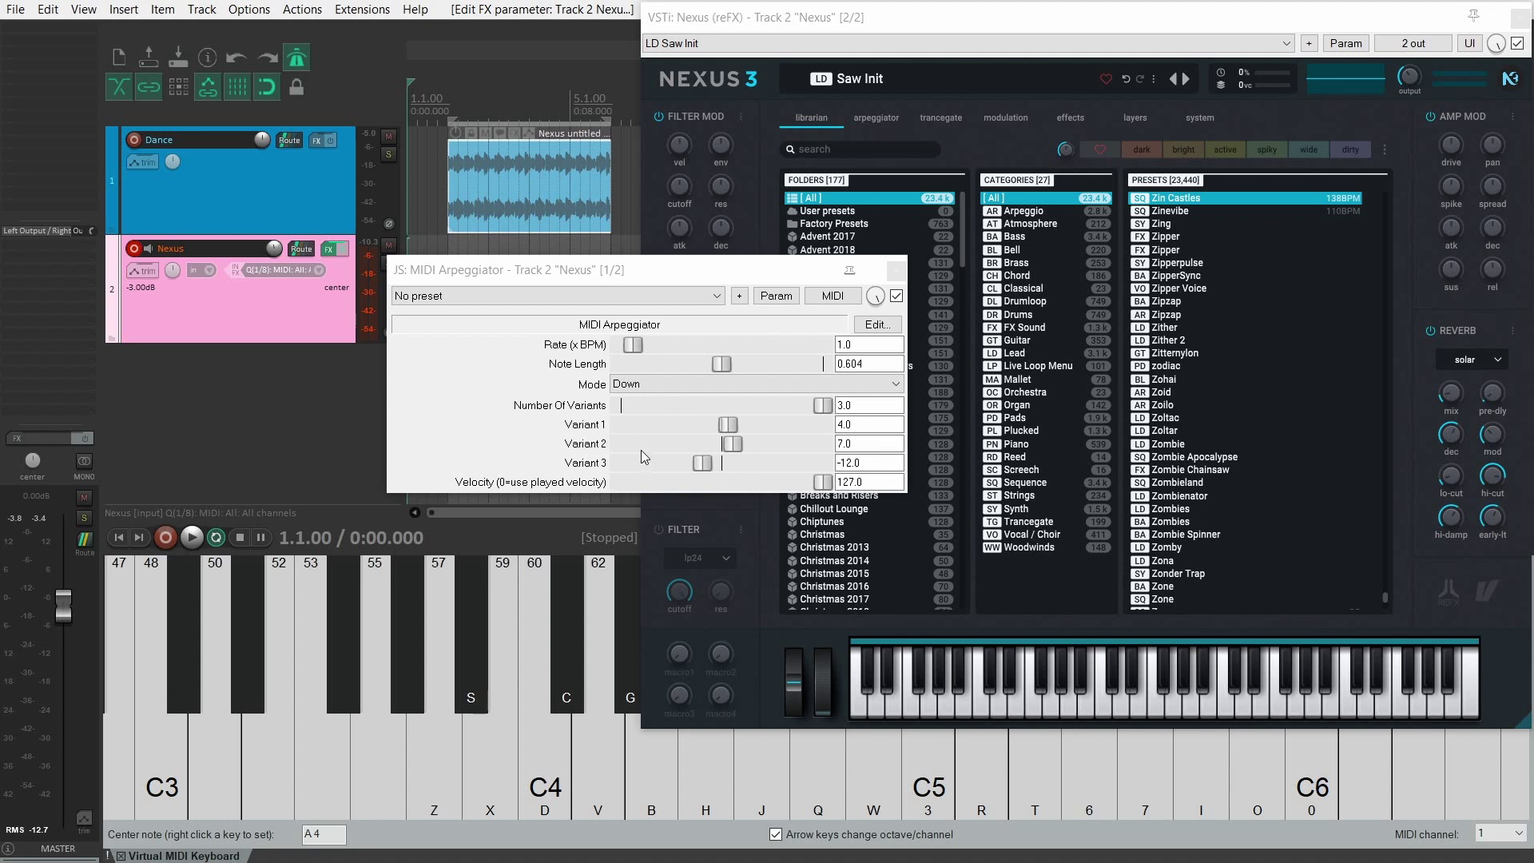
Set the arpeggiator's Variant 1 to 12 and audition C4.
{"action": "left_click", "coordinate": [866, 426]}
{"action": "type", "text": "12"}
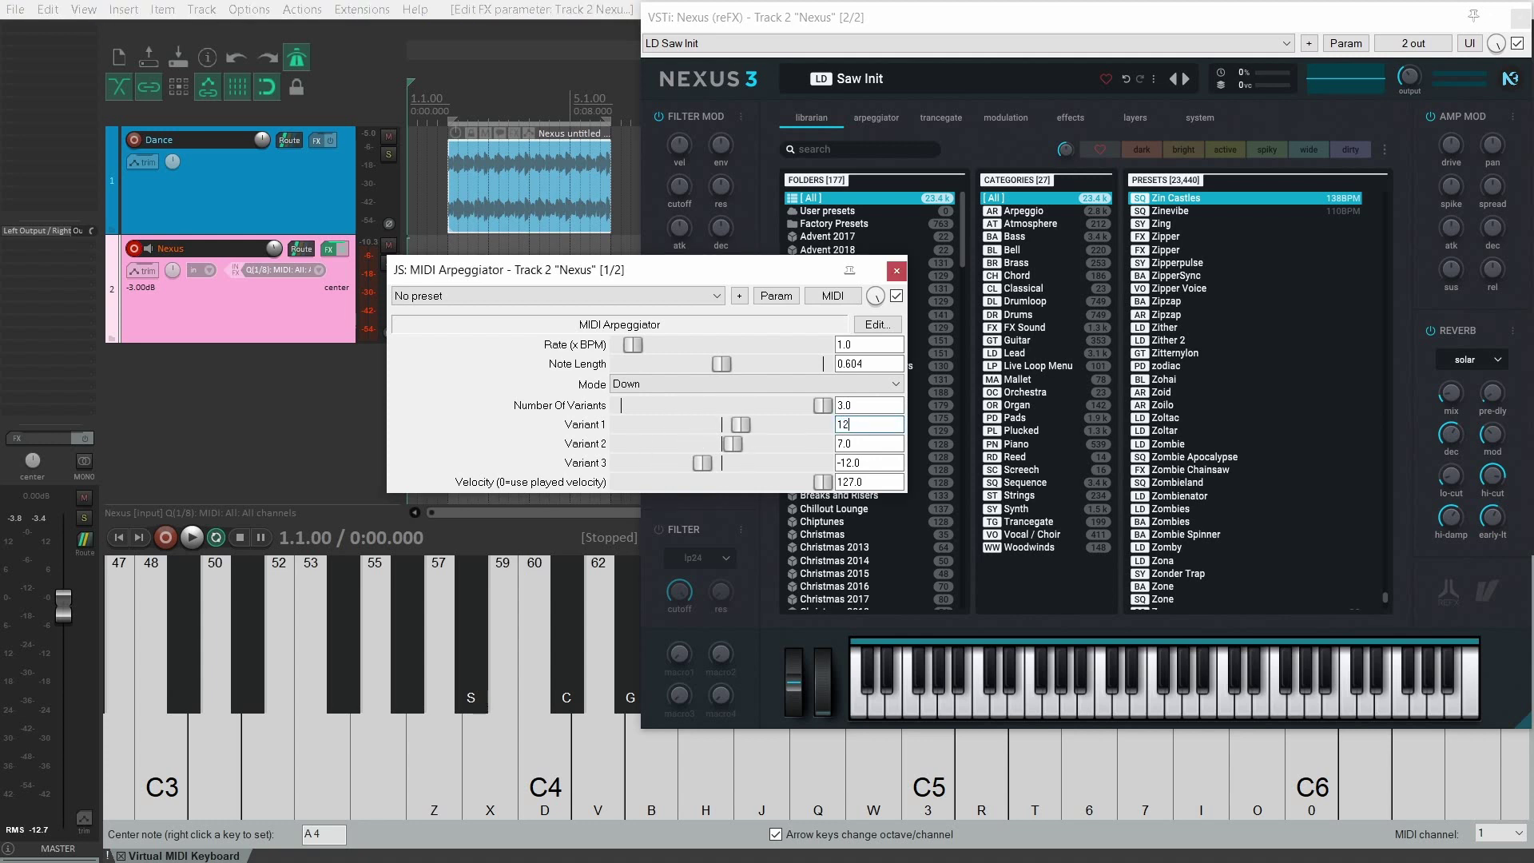
{"action": "left_click", "coordinate": [878, 443]}
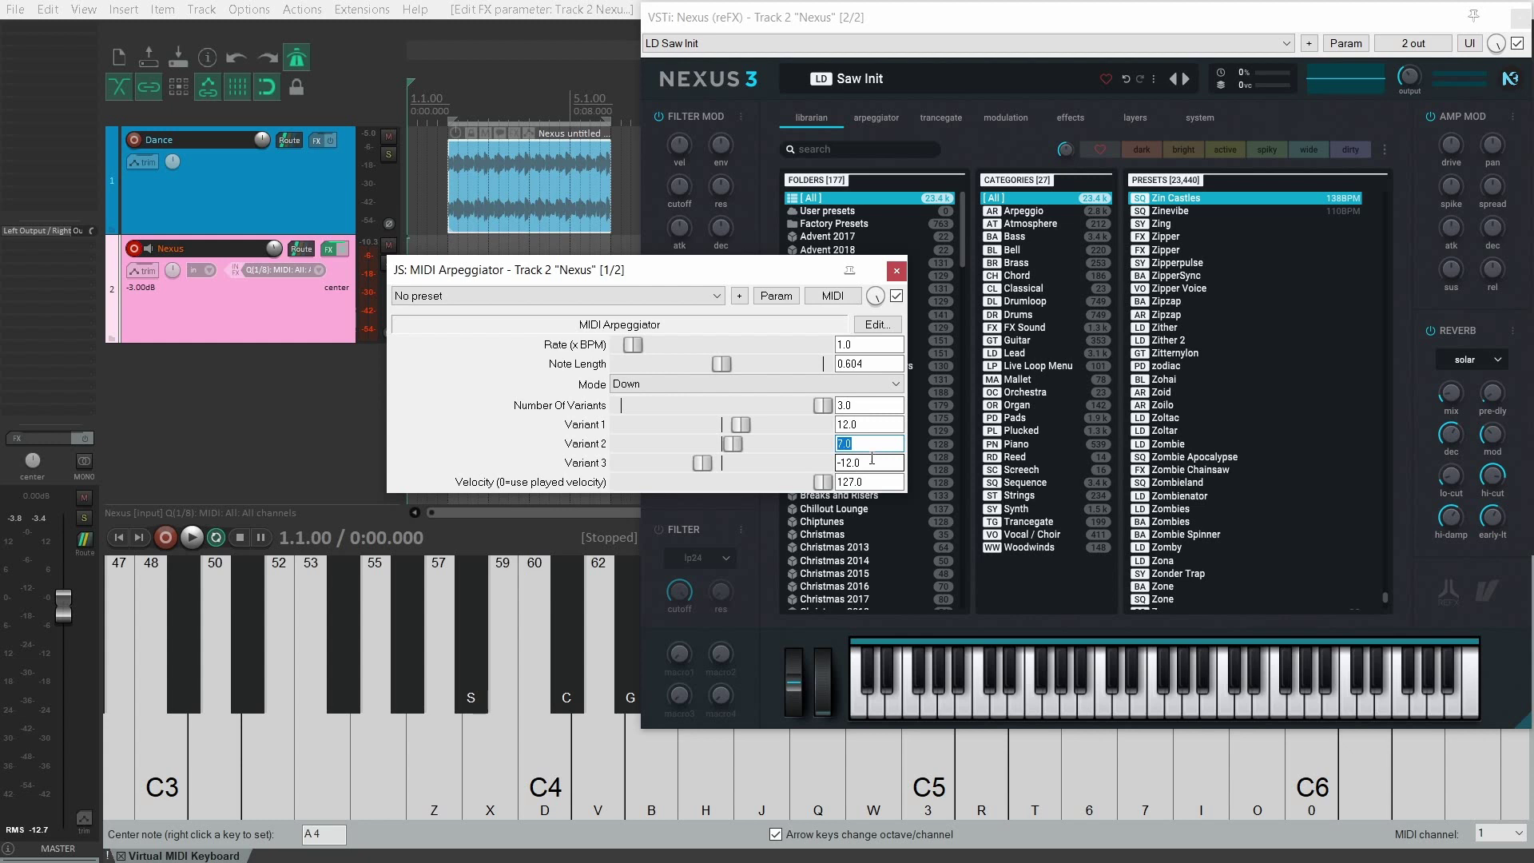
{"action": "left_click", "coordinate": [562, 767]}
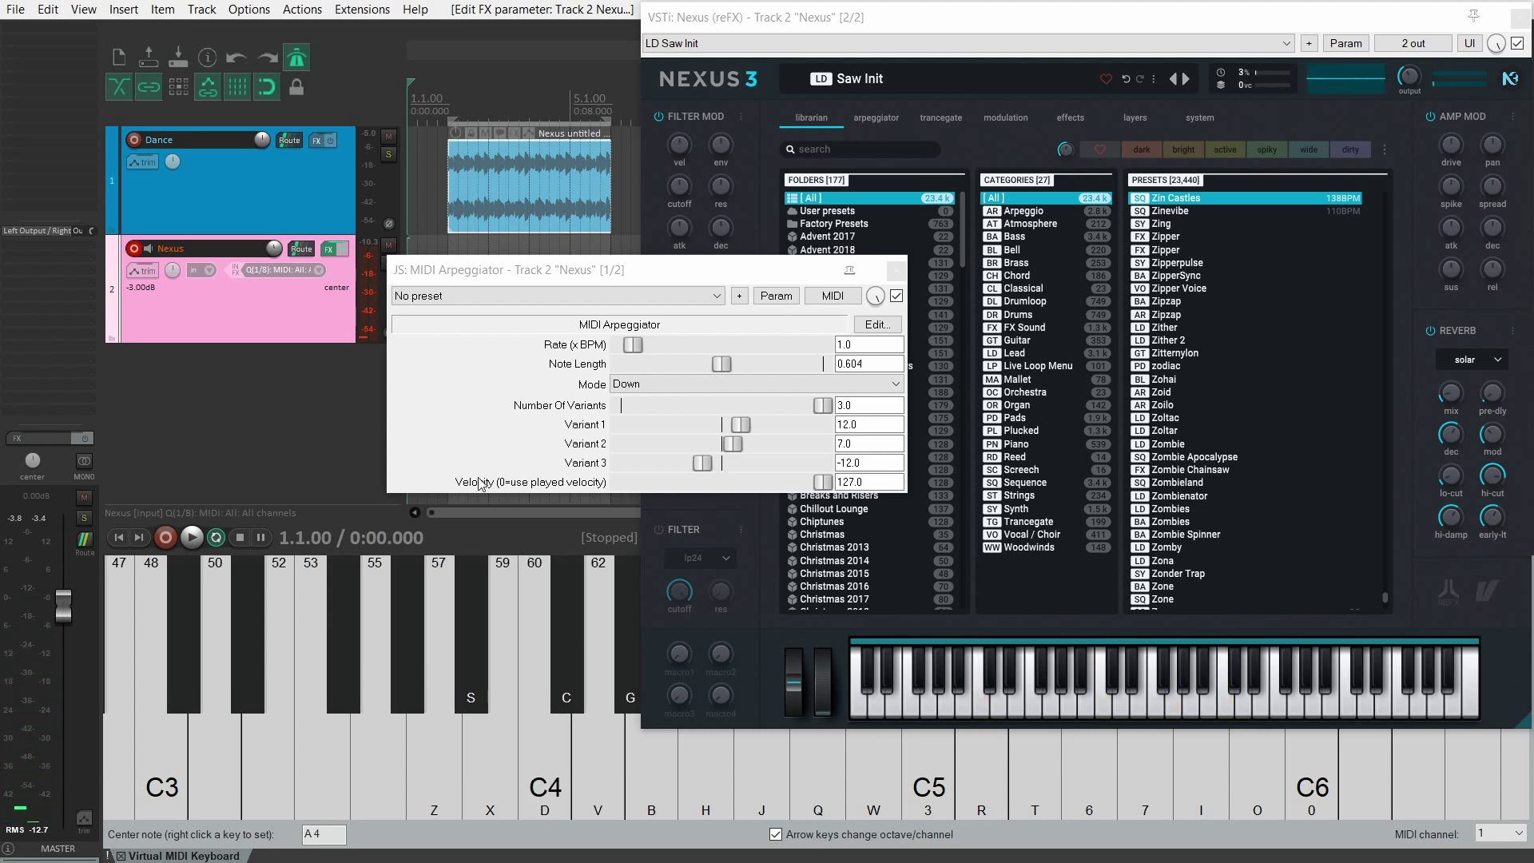
Try a Velocity of 0 on the arpeggiator and restore it to 127.
{"action": "left_click", "coordinate": [823, 484]}
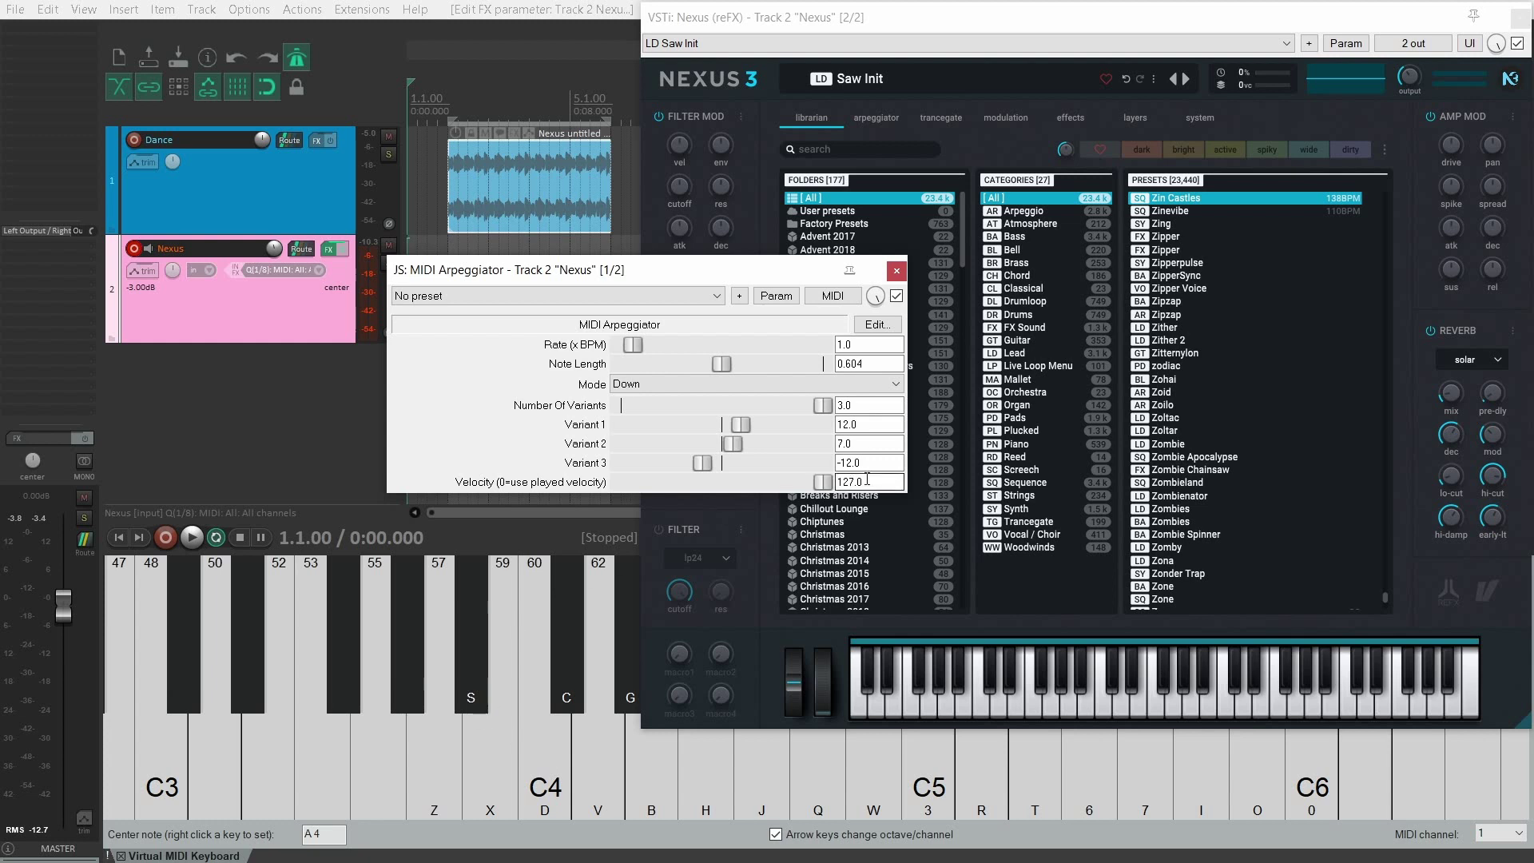
{"action": "left_click_drag", "start_coordinate": [825, 486], "coordinate": [556, 490]}
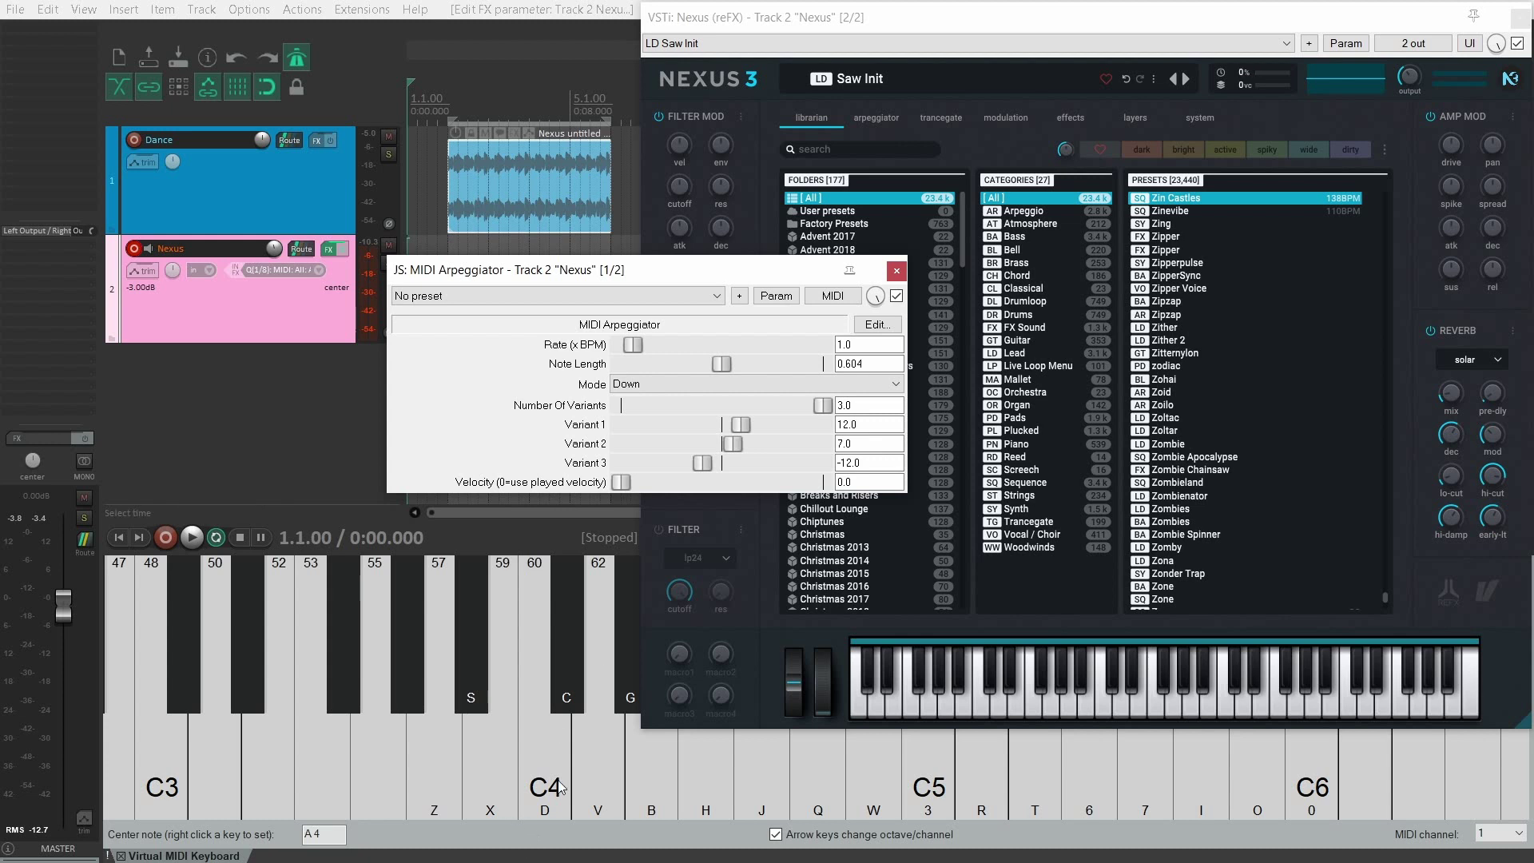
{"action": "left_click_drag", "start_coordinate": [626, 481], "coordinate": [830, 483]}
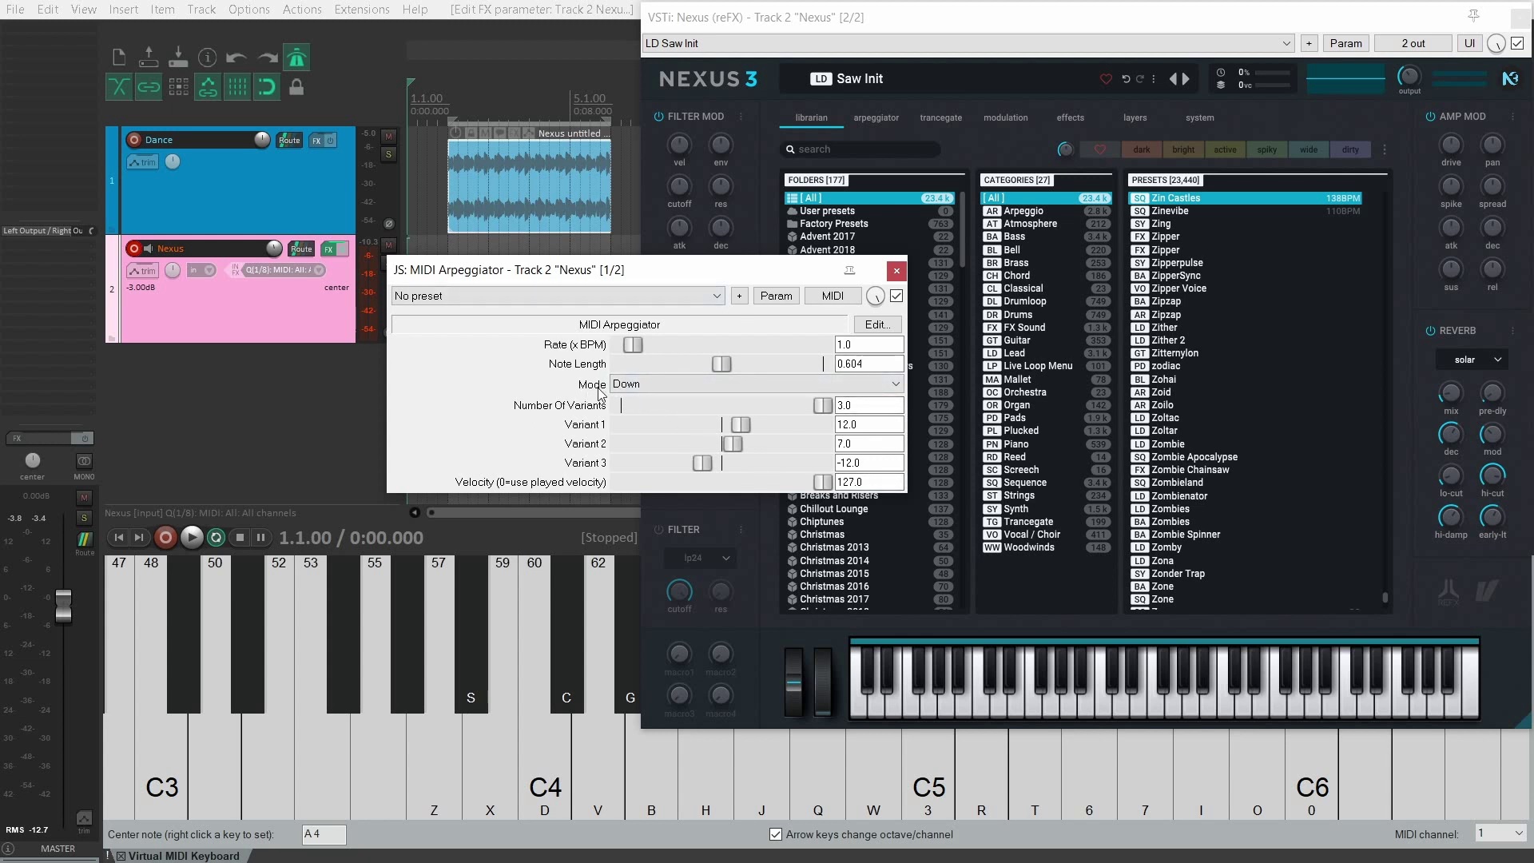
Look over the arpeggiator's modes and audition C4 together with E4 in Down mode.
{"action": "left_click", "coordinate": [631, 384]}
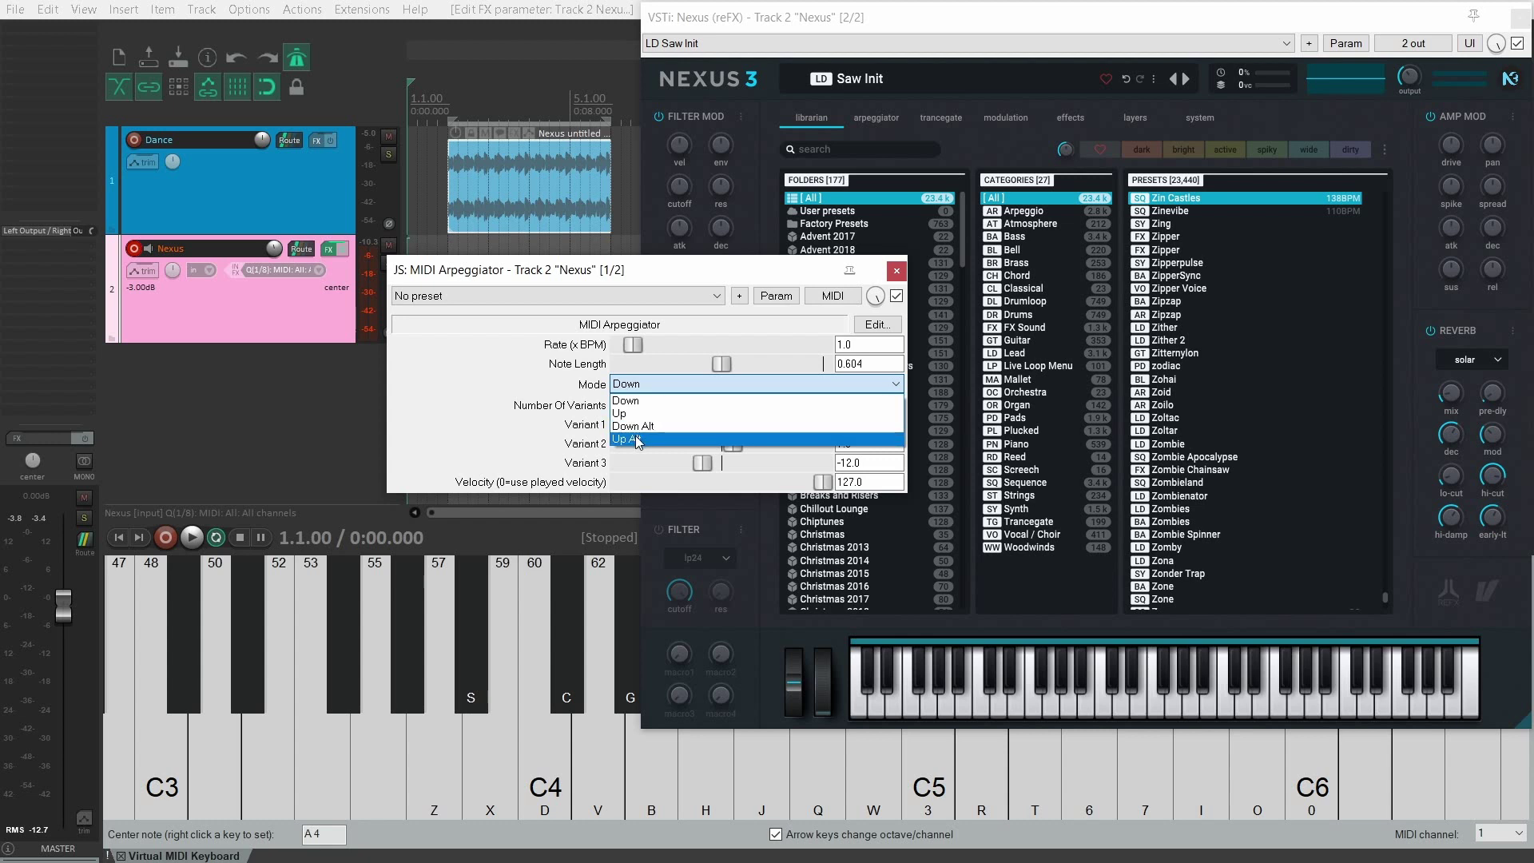
{"action": "left_click", "coordinate": [473, 382]}
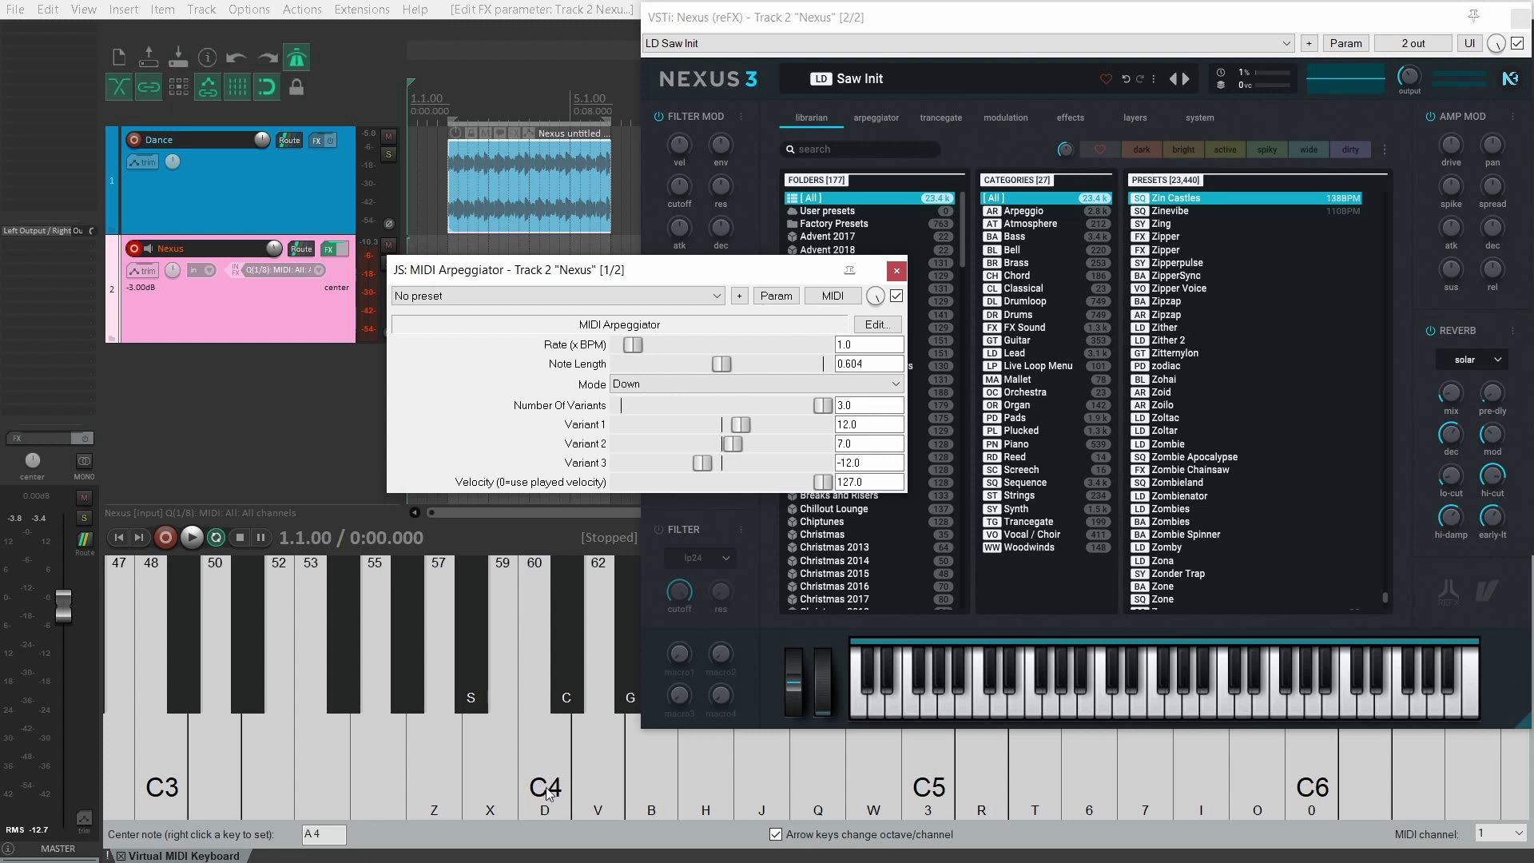
{"action": "left_click", "coordinate": [548, 793]}
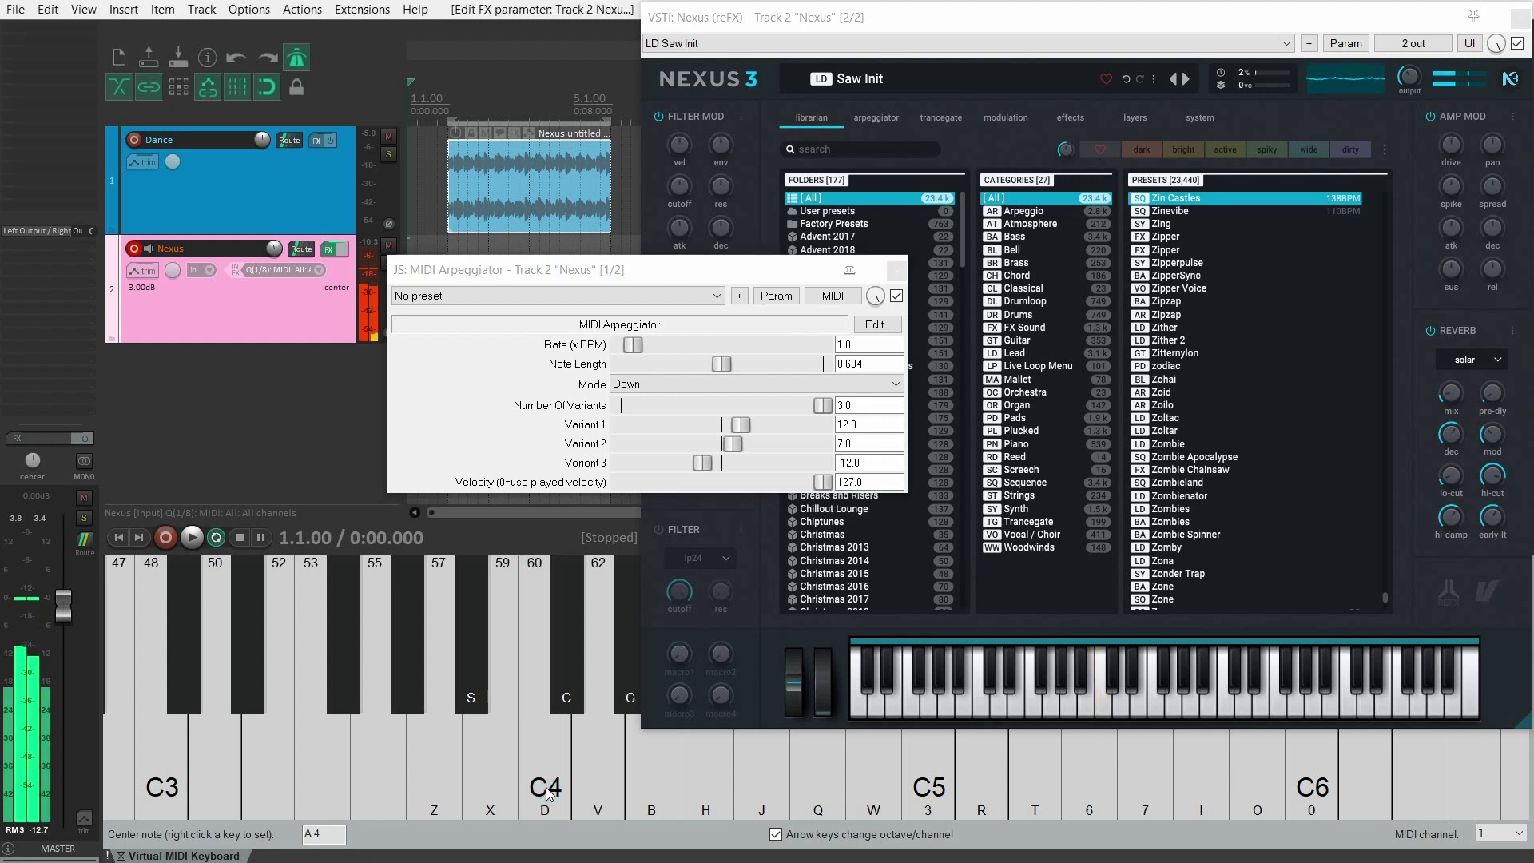
{"action": "left_click", "coordinate": [669, 787]}
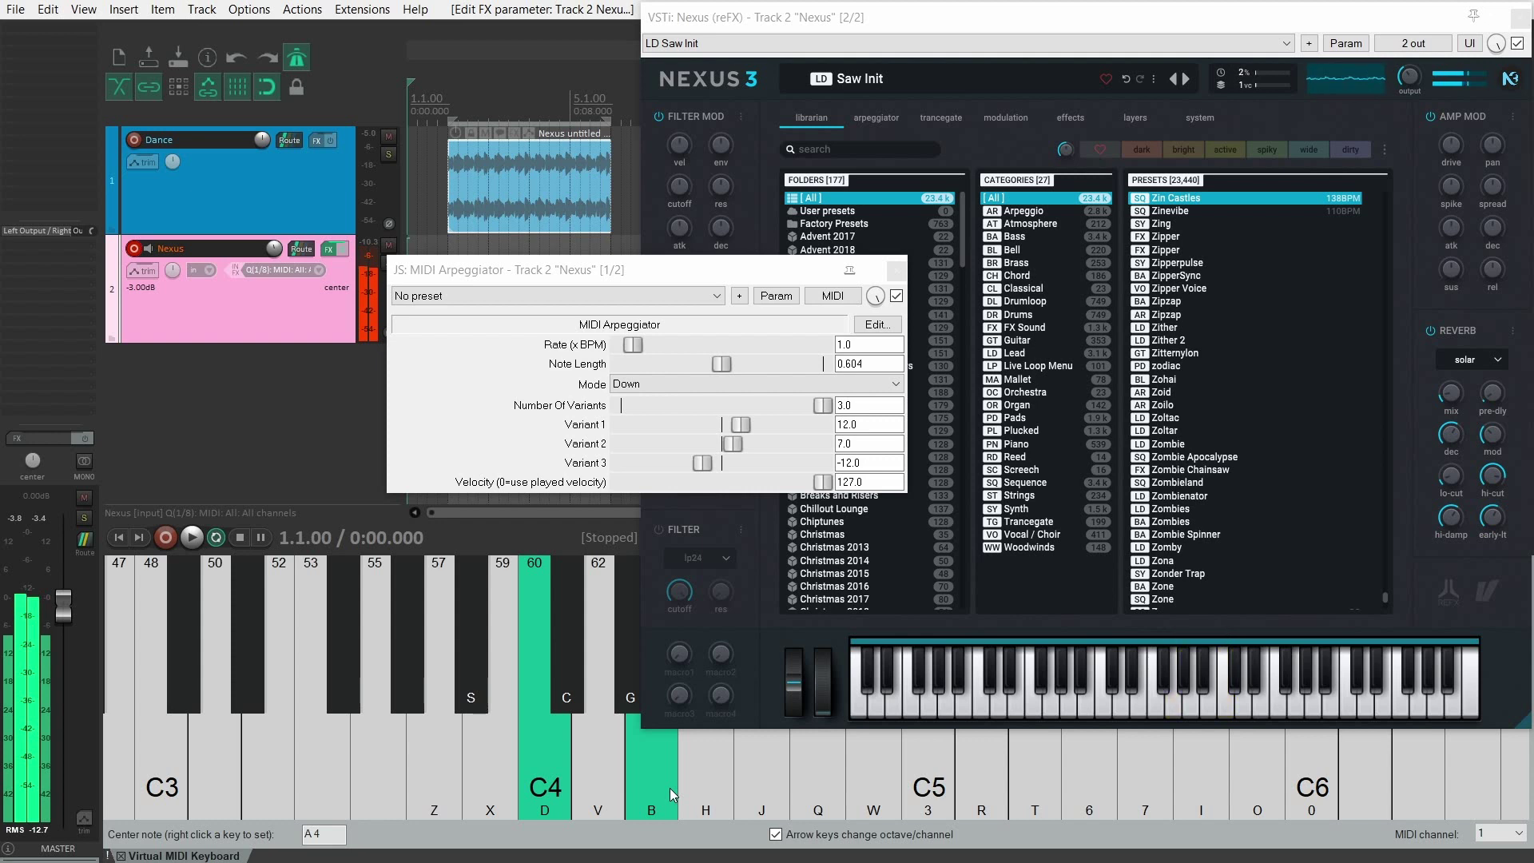
Try the arpeggiator's Up Alt mode while auditioning C4, and switch the mode back to Down.
{"action": "left_click", "coordinate": [638, 386]}
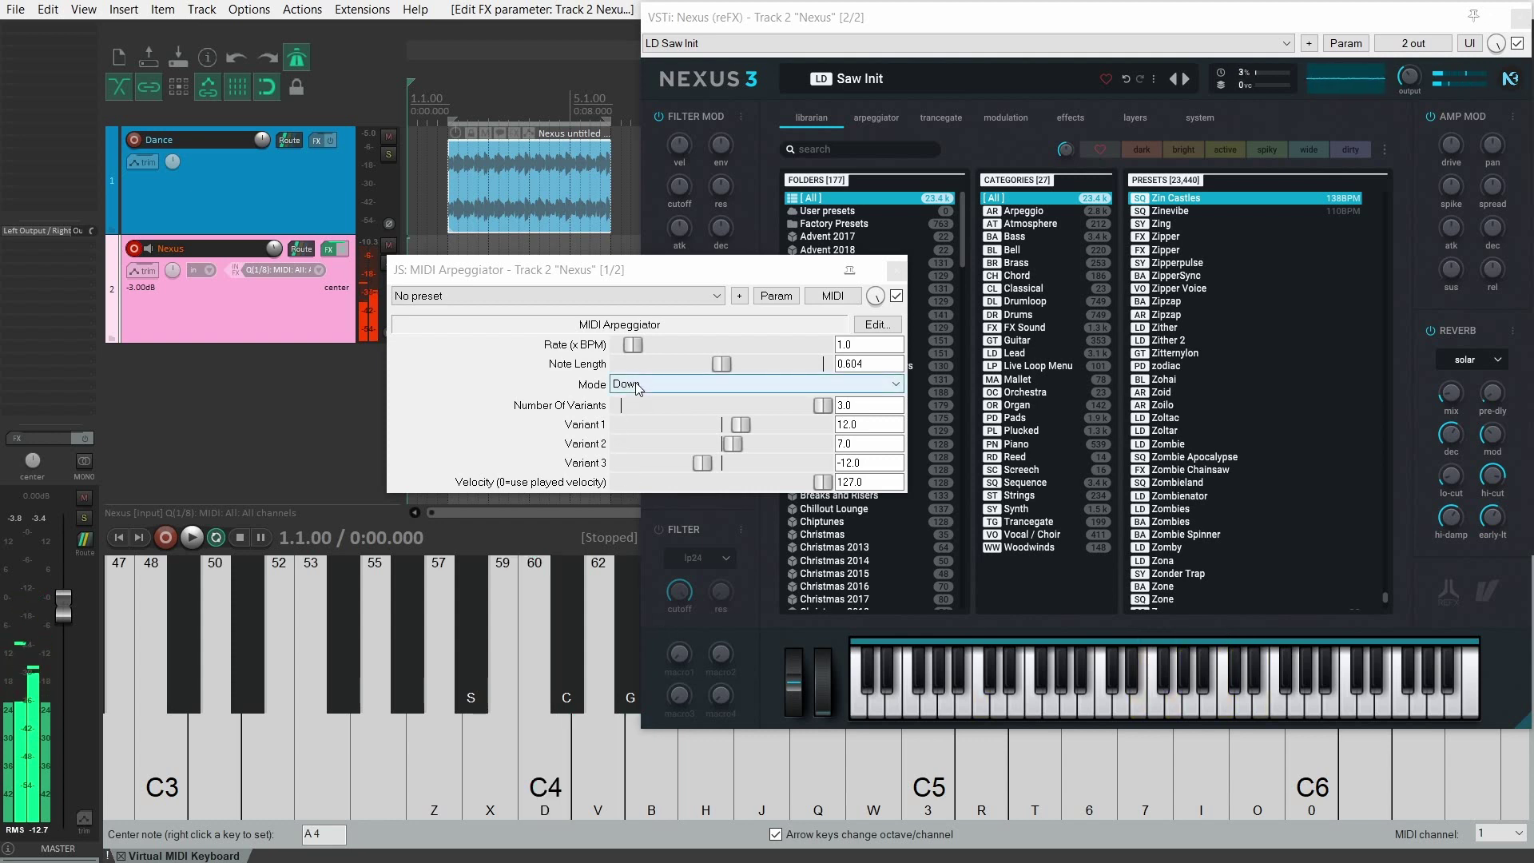
{"action": "left_click", "coordinate": [638, 386]}
{"action": "left_click", "coordinate": [635, 439]}
{"action": "left_click", "coordinate": [559, 809]}
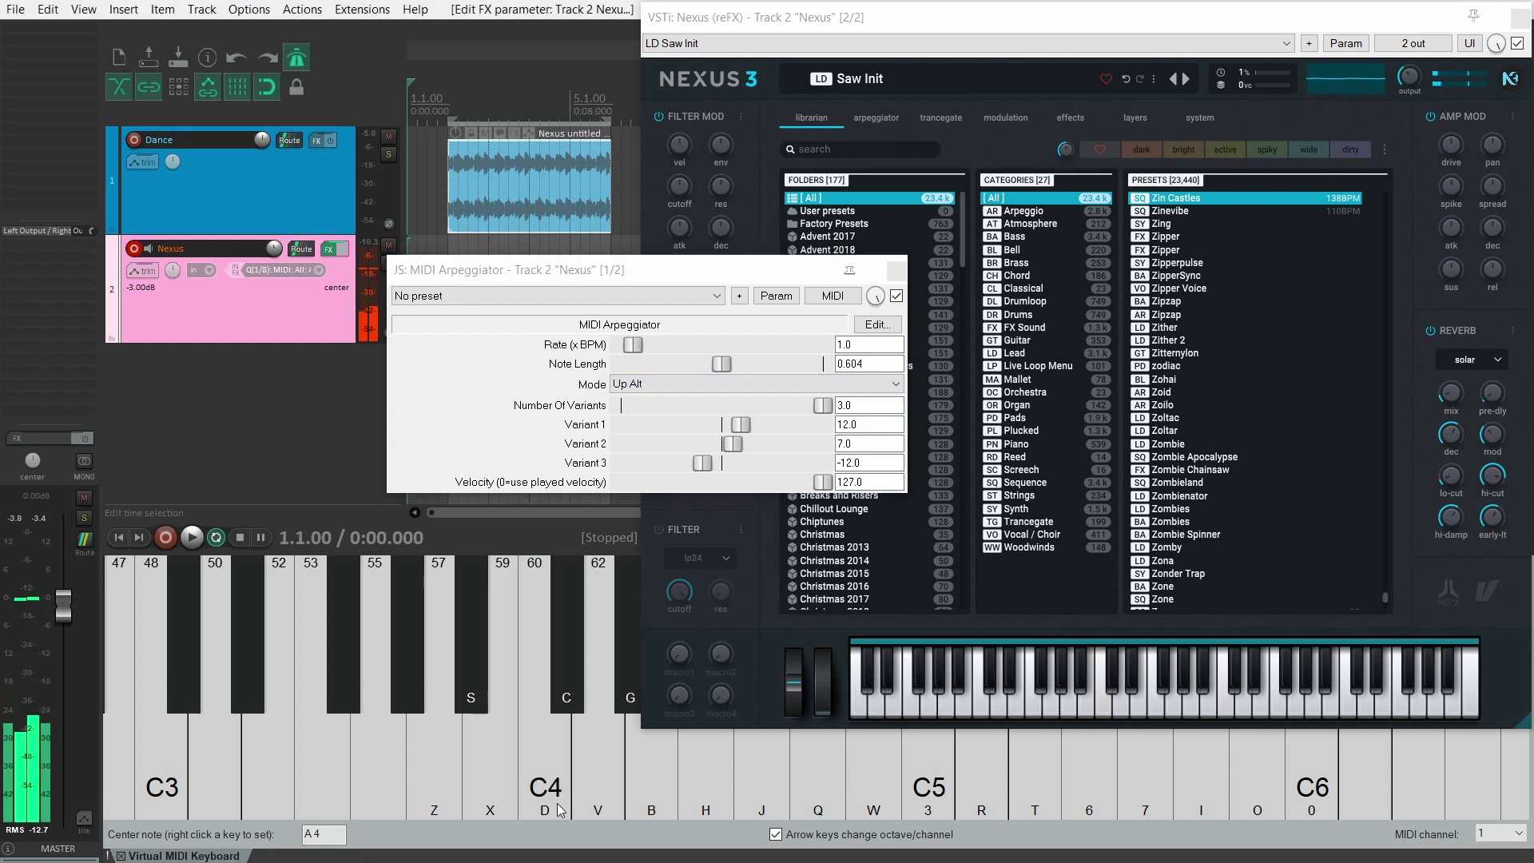
{"action": "left_click", "coordinate": [559, 809]}
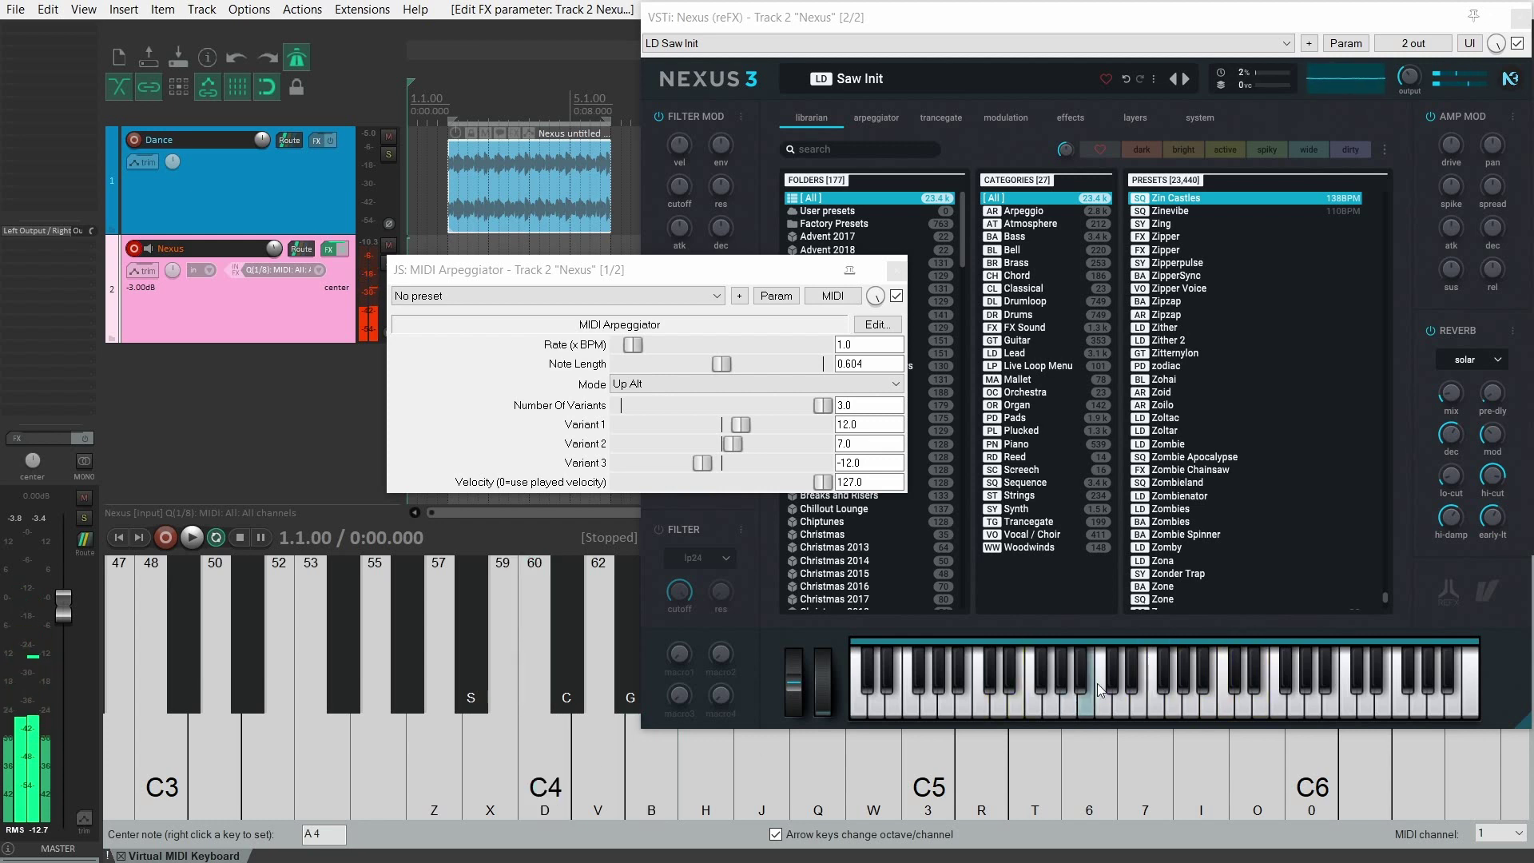
{"action": "left_click", "coordinate": [672, 387]}
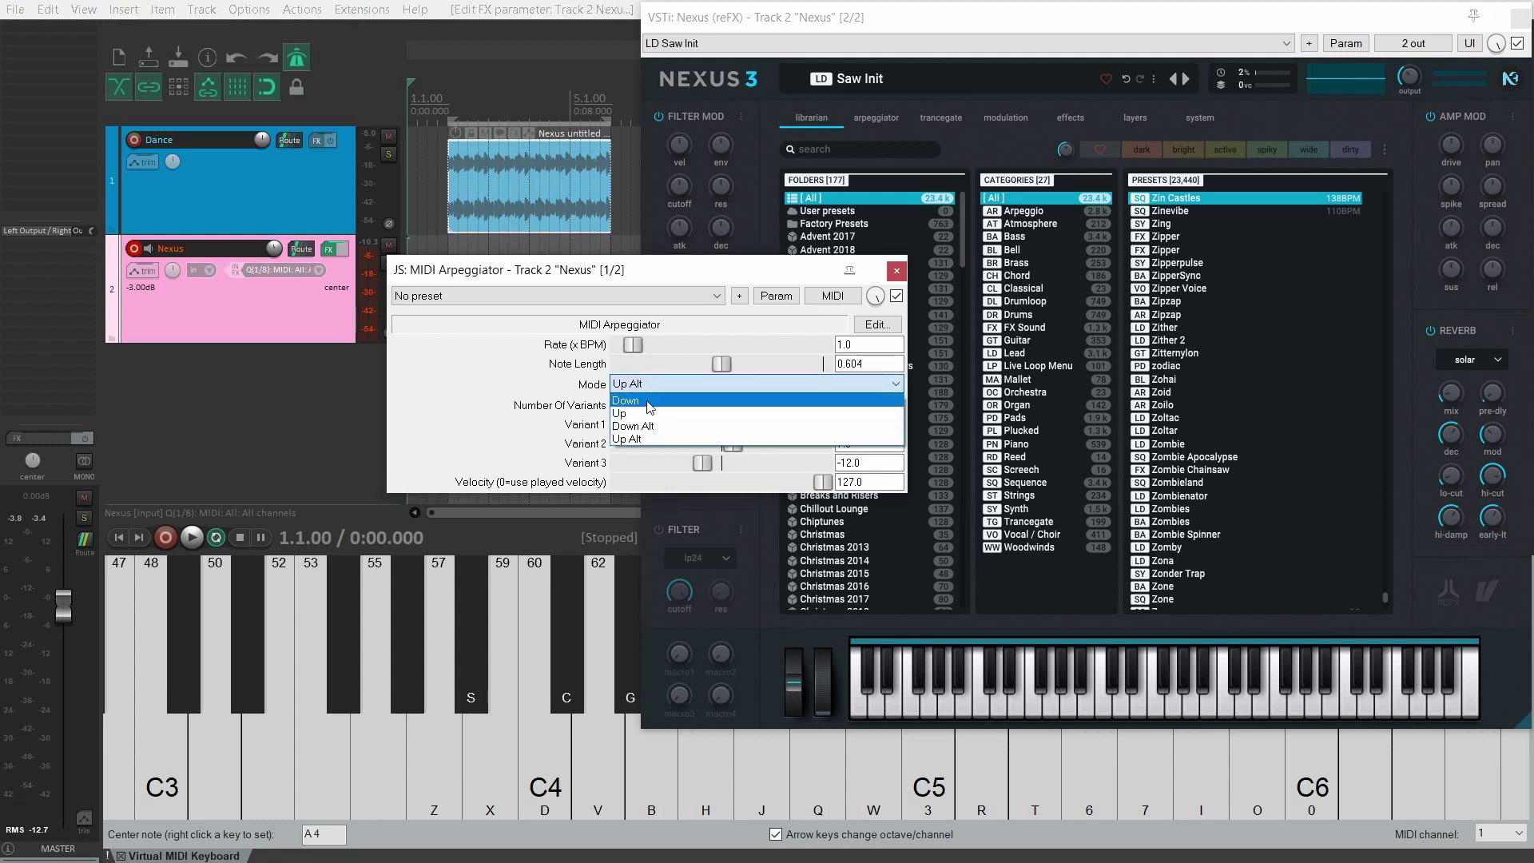
{"action": "left_click", "coordinate": [648, 403]}
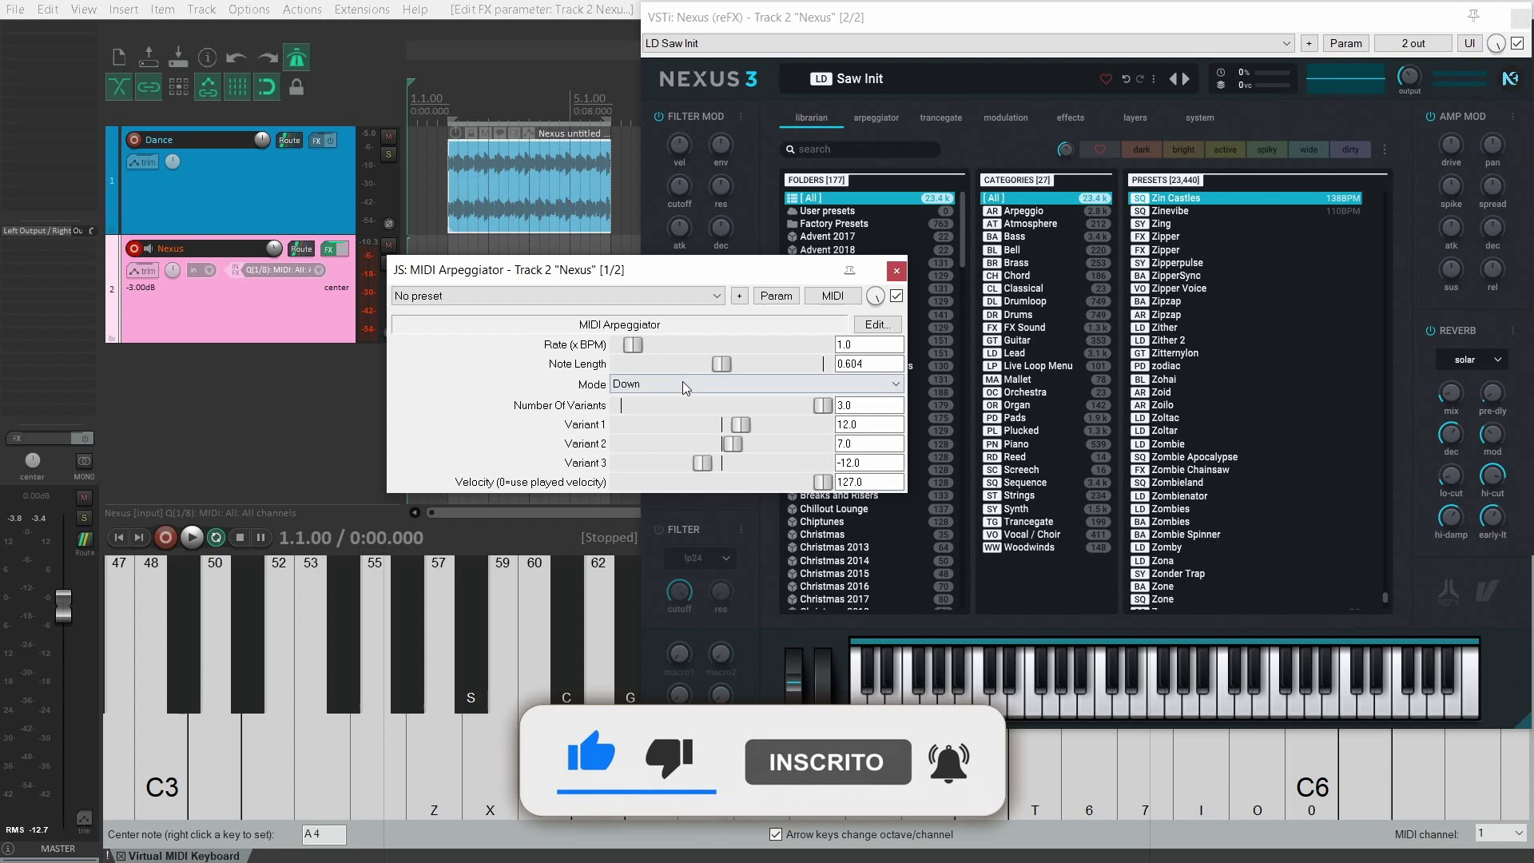
Set the arpeggiator's Rate (x BPM) to 2 and audition C4 in Down mode.
{"action": "double_click", "coordinate": [870, 343]}
{"action": "type", "text": "2"}
{"action": "left_click", "coordinate": [557, 741]}
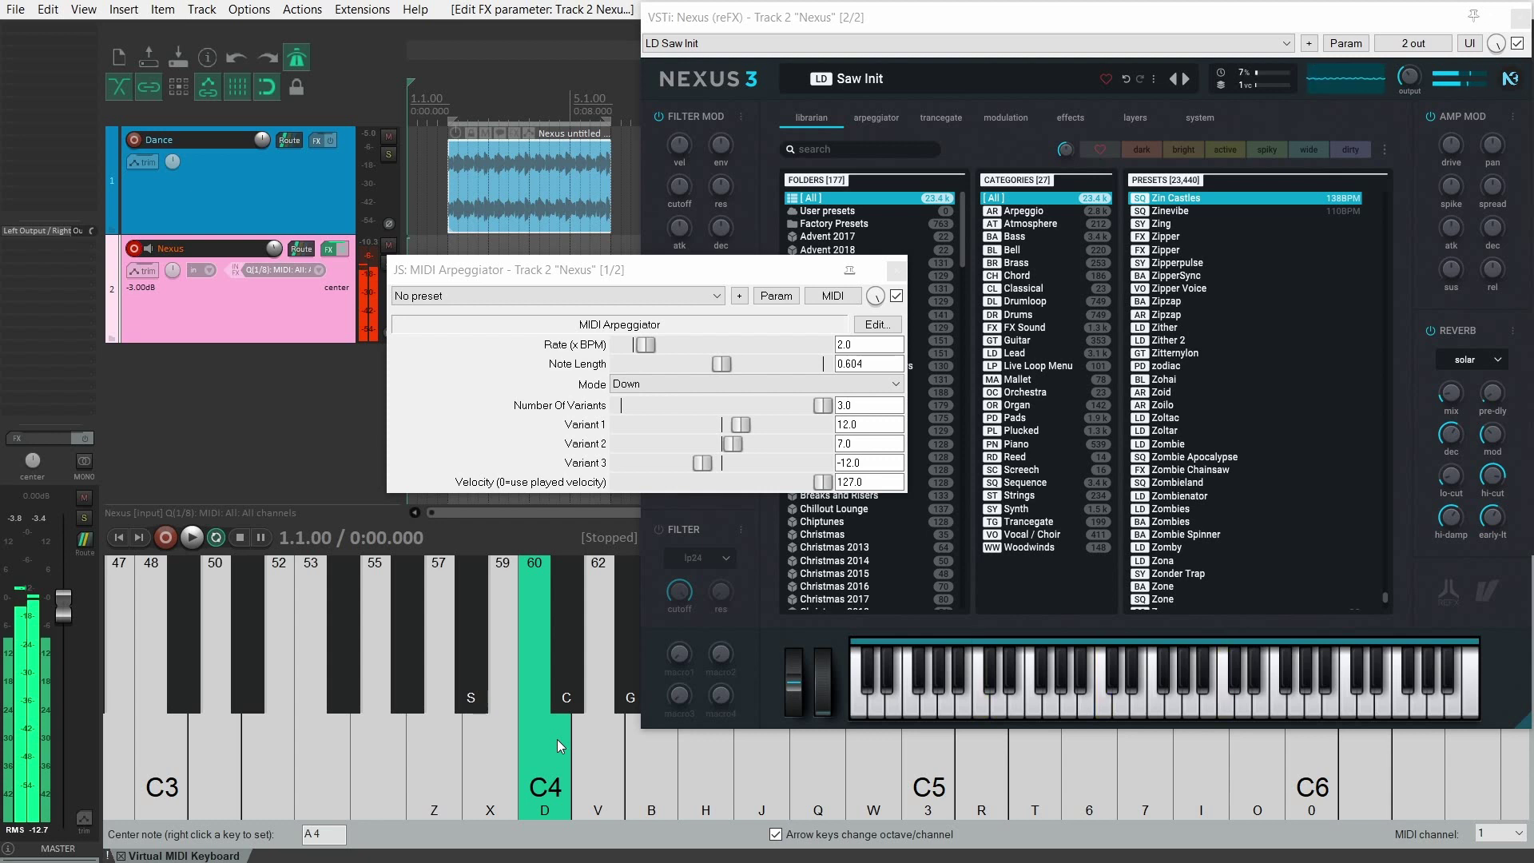
Set the arpeggiator's Mode to Down Alt and audition C4 together with C5.
{"action": "left_click", "coordinate": [661, 383]}
{"action": "left_click", "coordinate": [657, 428]}
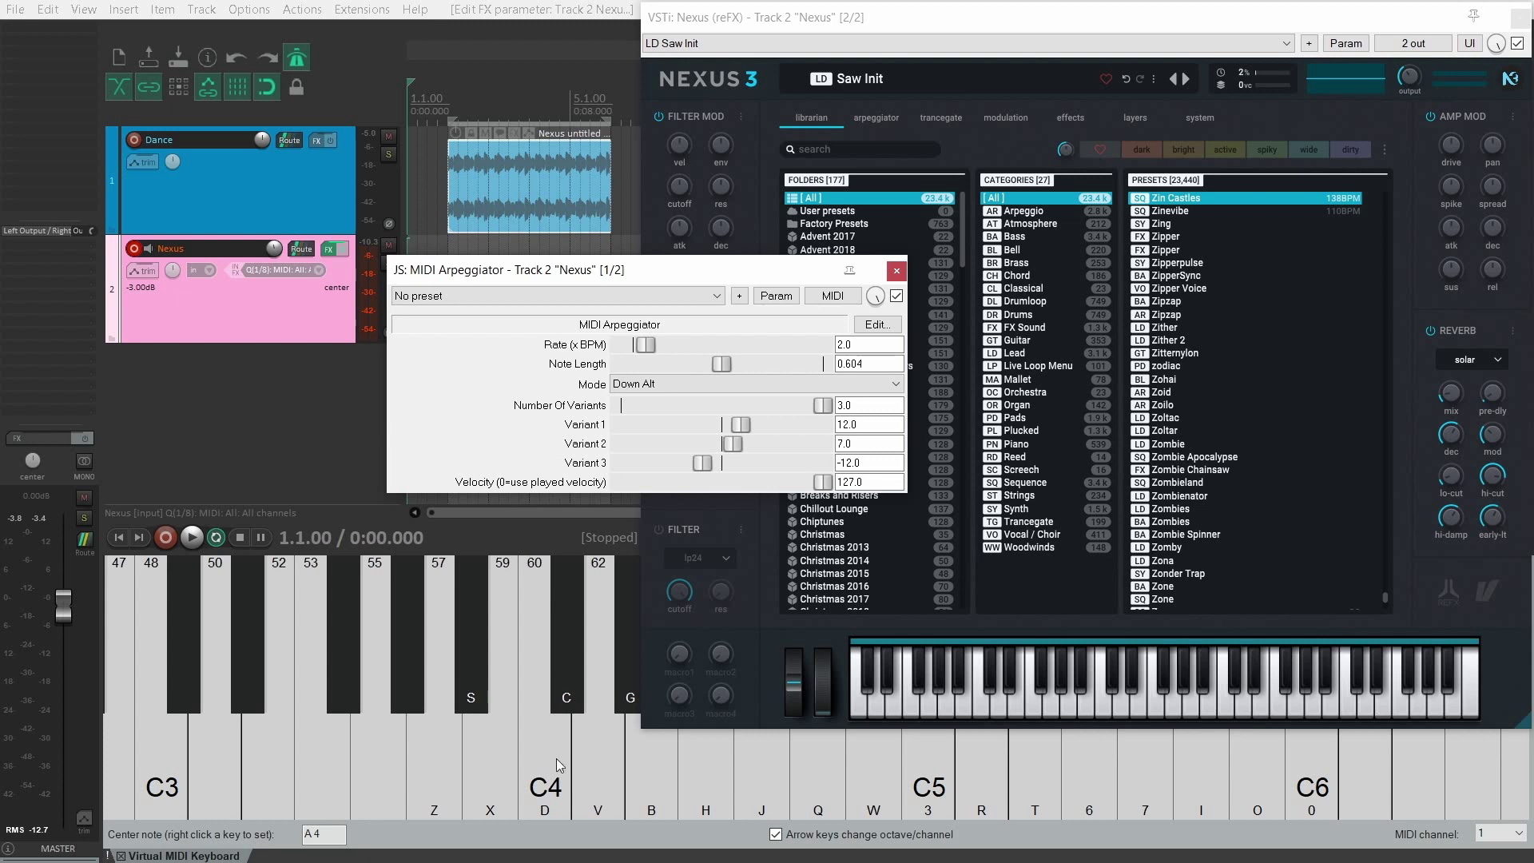
{"action": "left_click", "coordinate": [553, 791]}
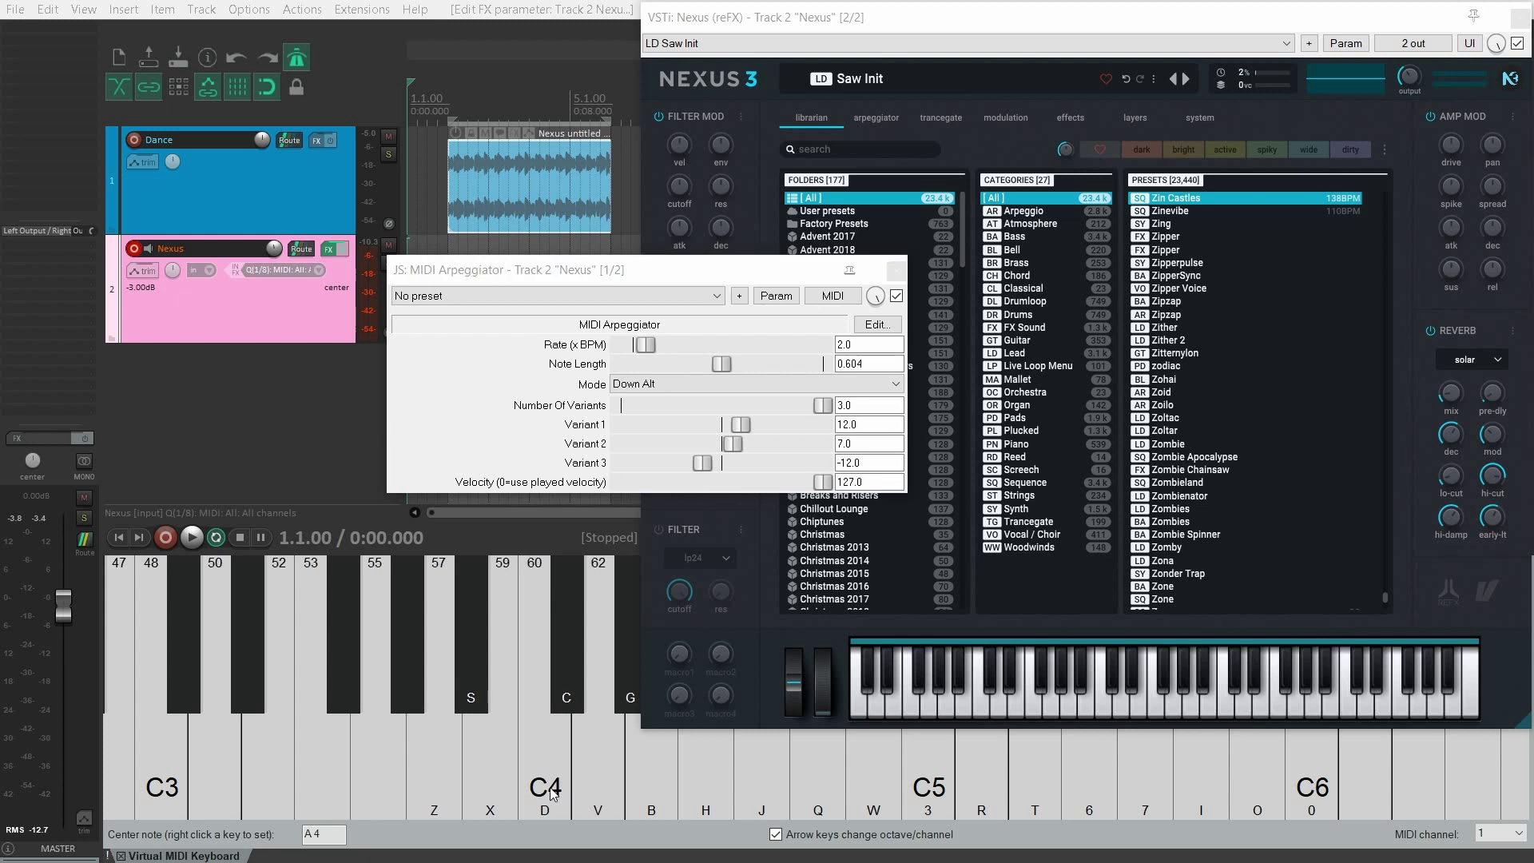
{"action": "left_click", "coordinate": [924, 787]}
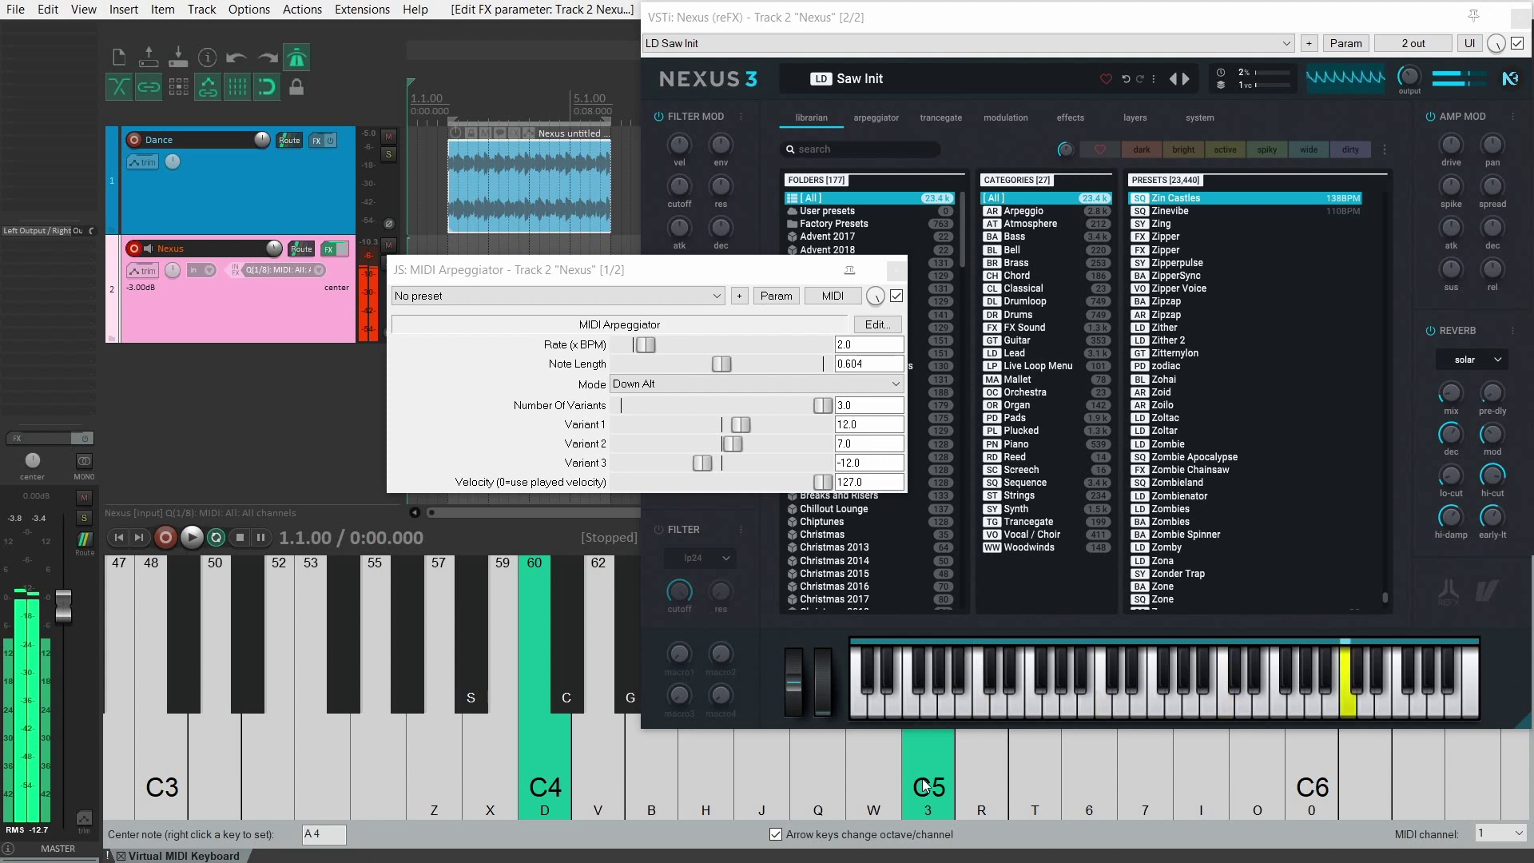
{"action": "left_click", "coordinate": [924, 787]}
Move the arpeggiator window up over the Nexus preset browser and set its Rate (x BPM) to 3.
{"action": "left_click_drag", "start_coordinate": [758, 277], "coordinate": [1093, 125]}
{"action": "double_click", "coordinate": [1196, 196]}
{"action": "key", "text": "Return"}
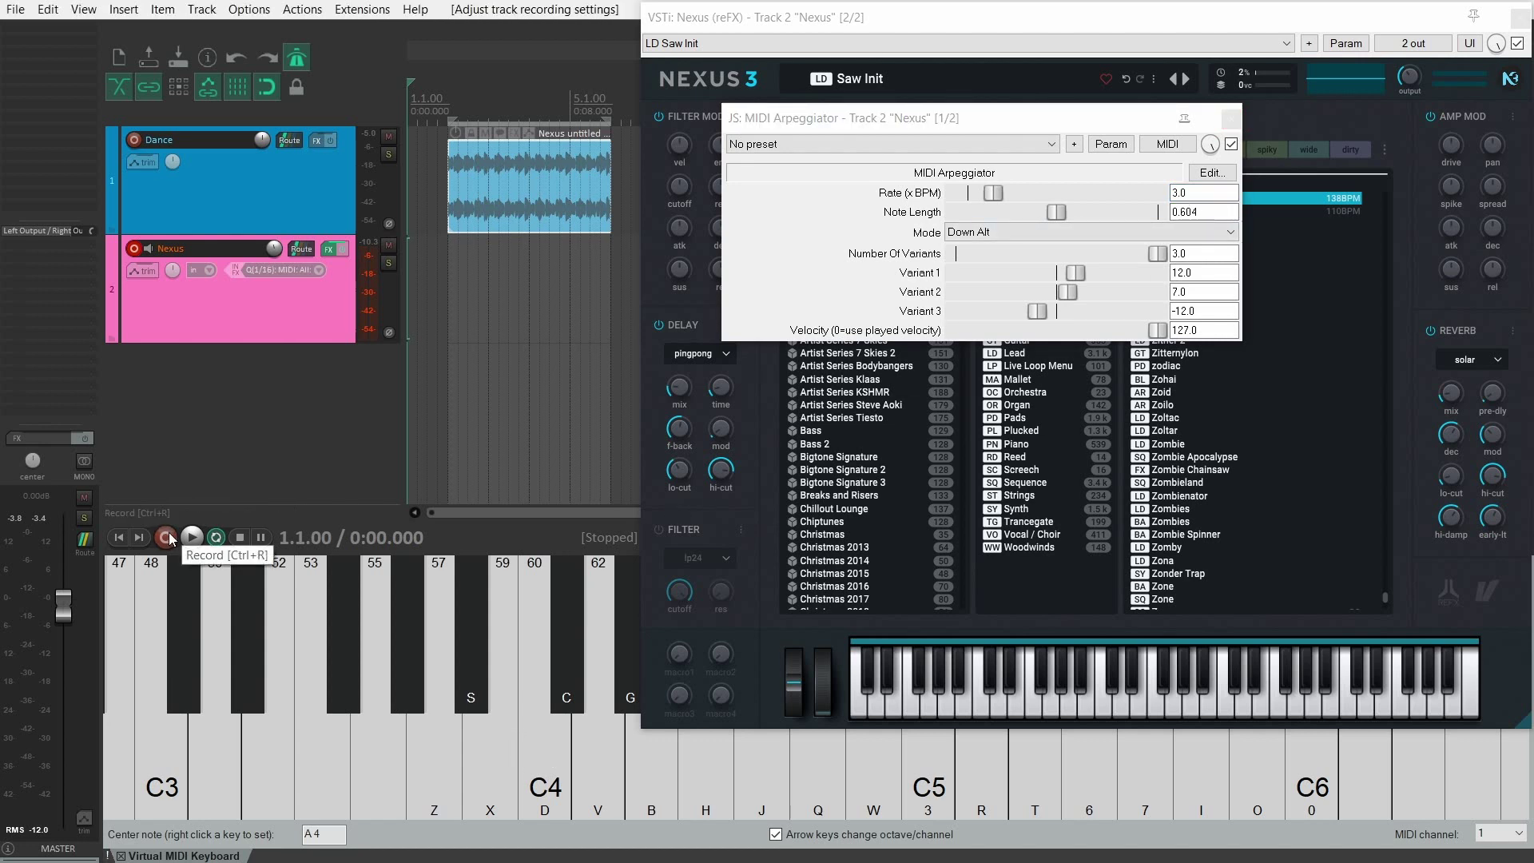
Record the arpeggiated Nexus track while playing around C4, stop the recording and save all recorded MIDI files.
{"action": "left_click", "coordinate": [170, 535]}
{"action": "left_click", "coordinate": [570, 755]}
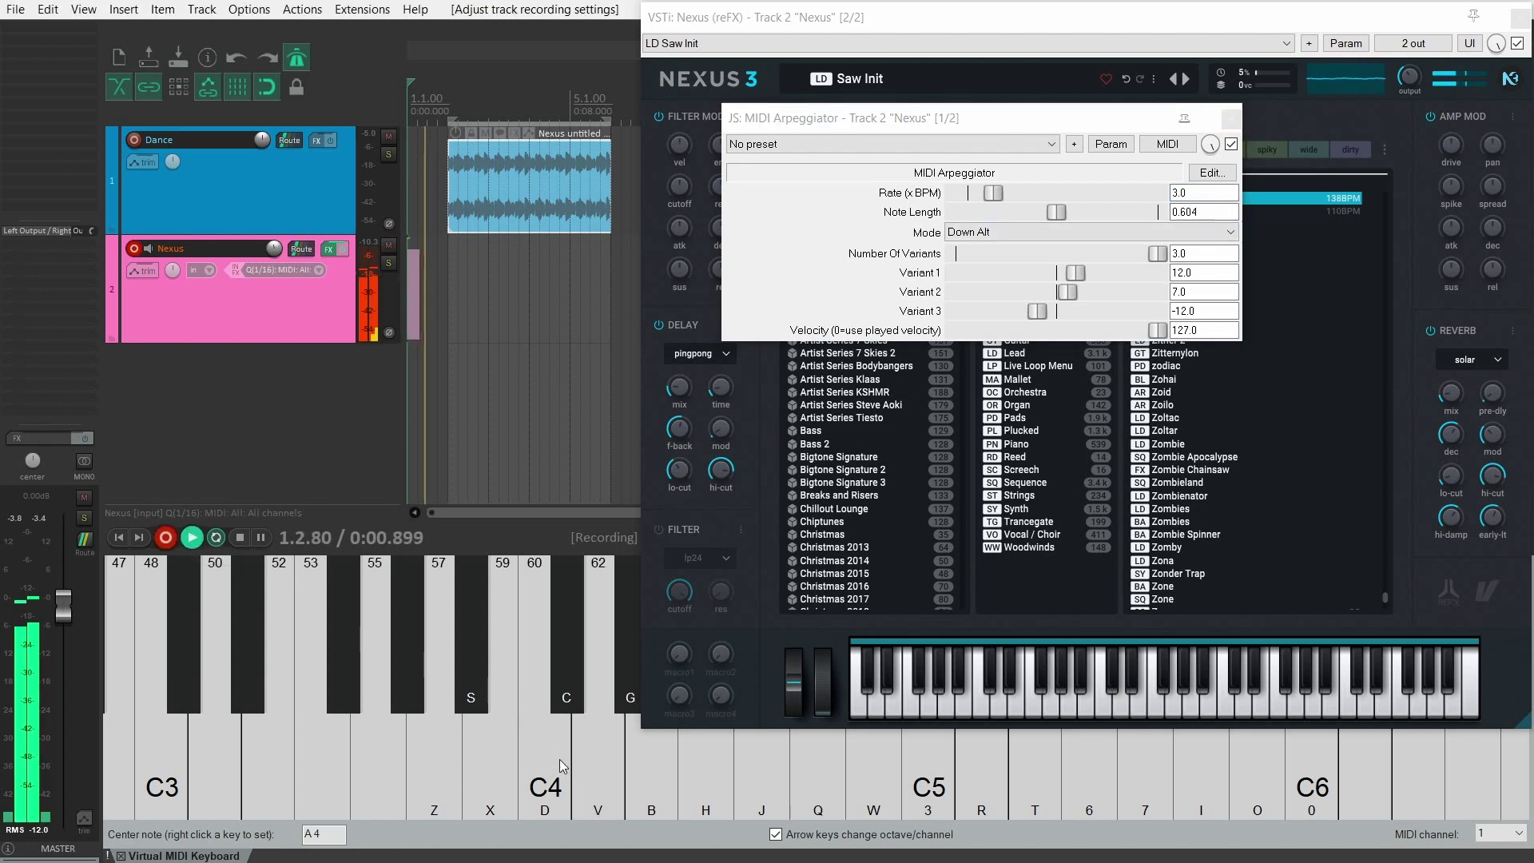
{"action": "left_click", "coordinate": [530, 751]}
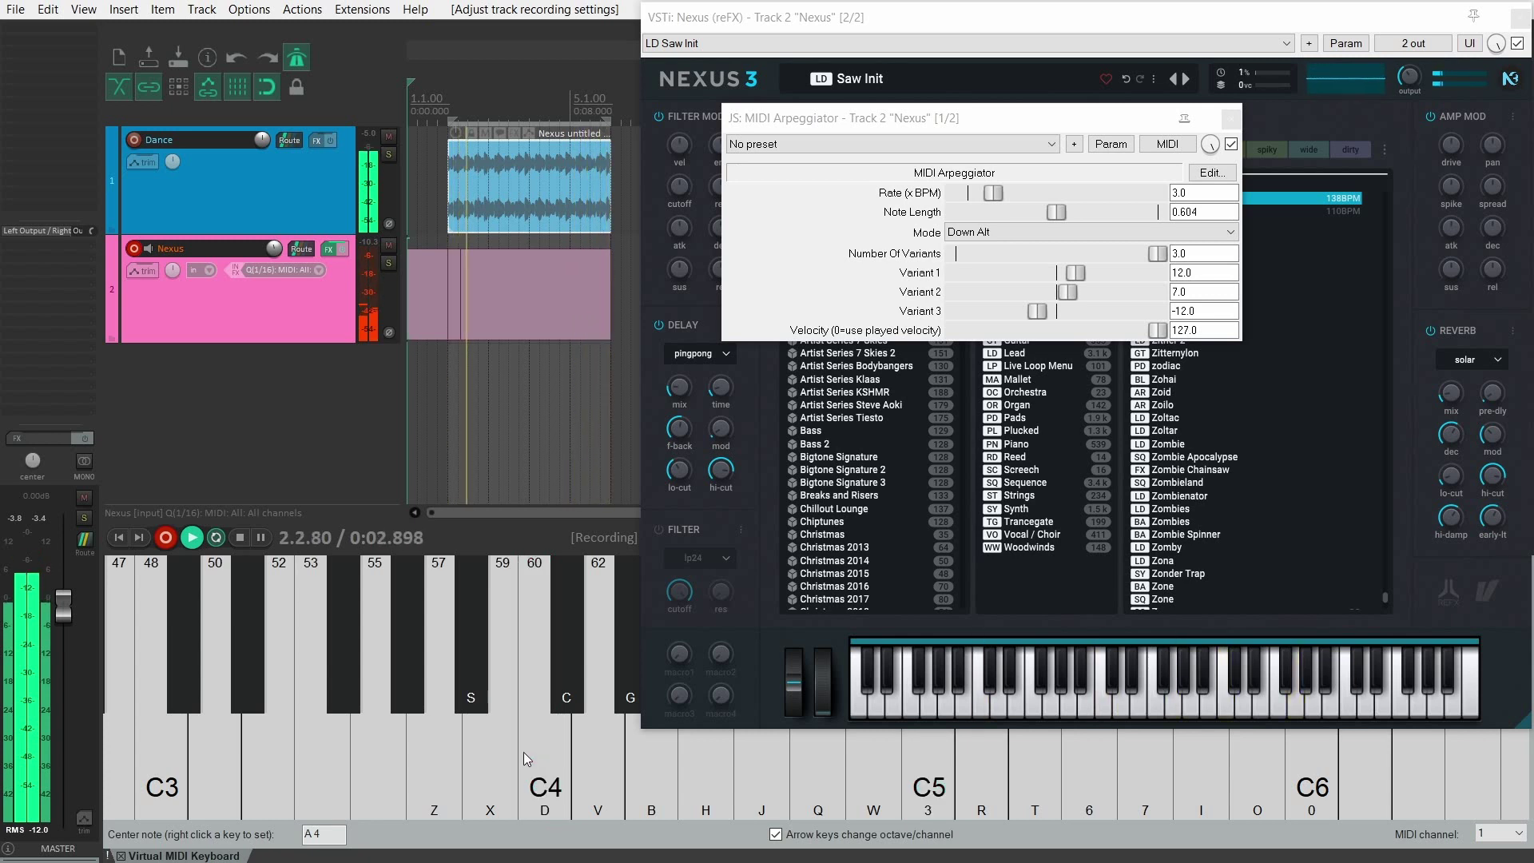
{"action": "key", "text": "space"}
{"action": "left_click", "coordinate": [687, 564]}
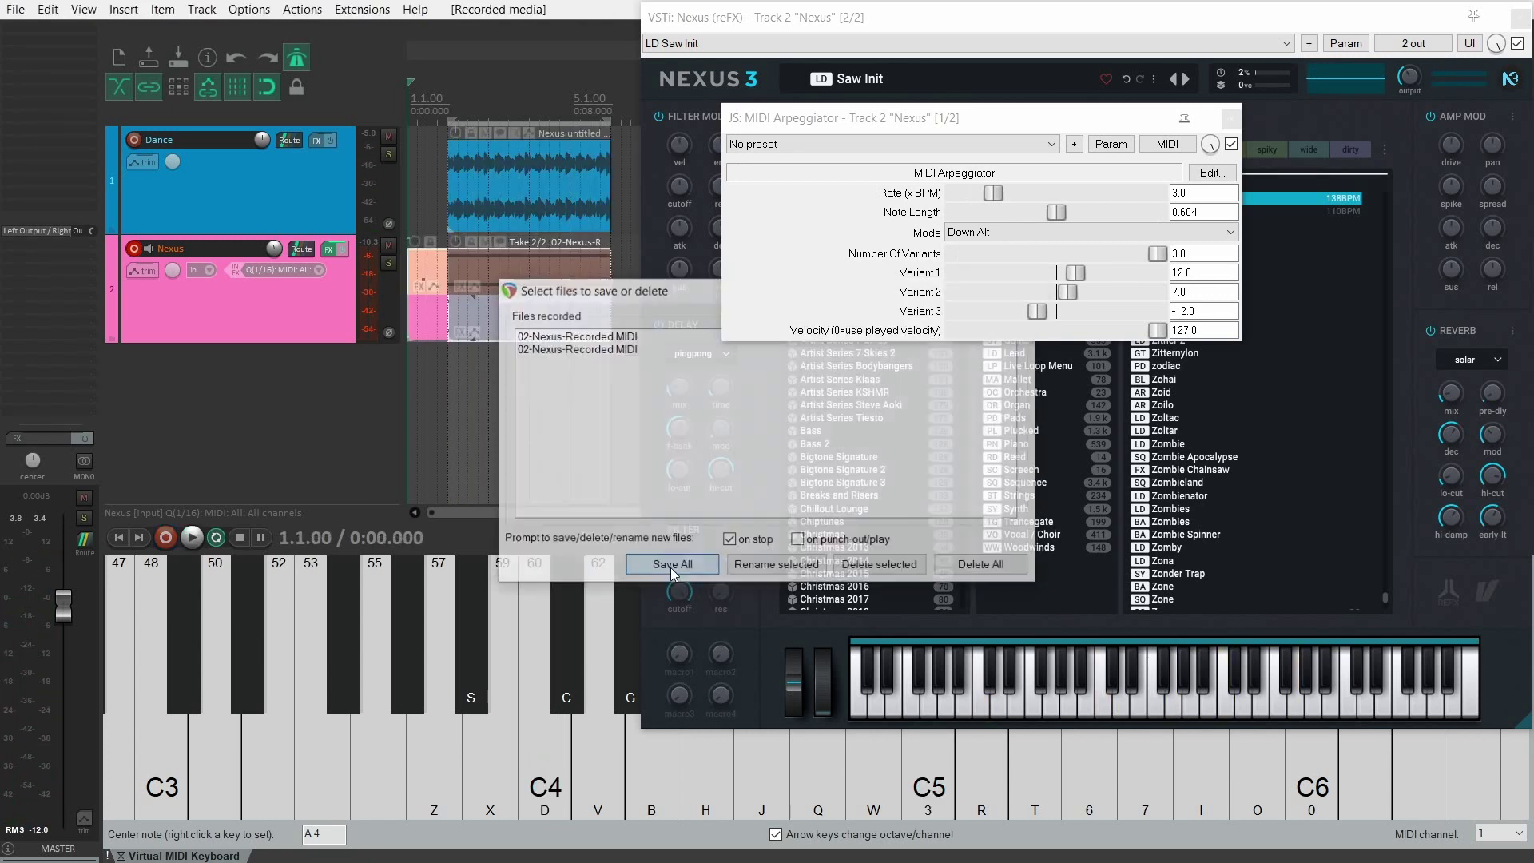
Switch the recorded Nexus item to take 1 and play it back from bar 2.
{"action": "left_click", "coordinate": [511, 323]}
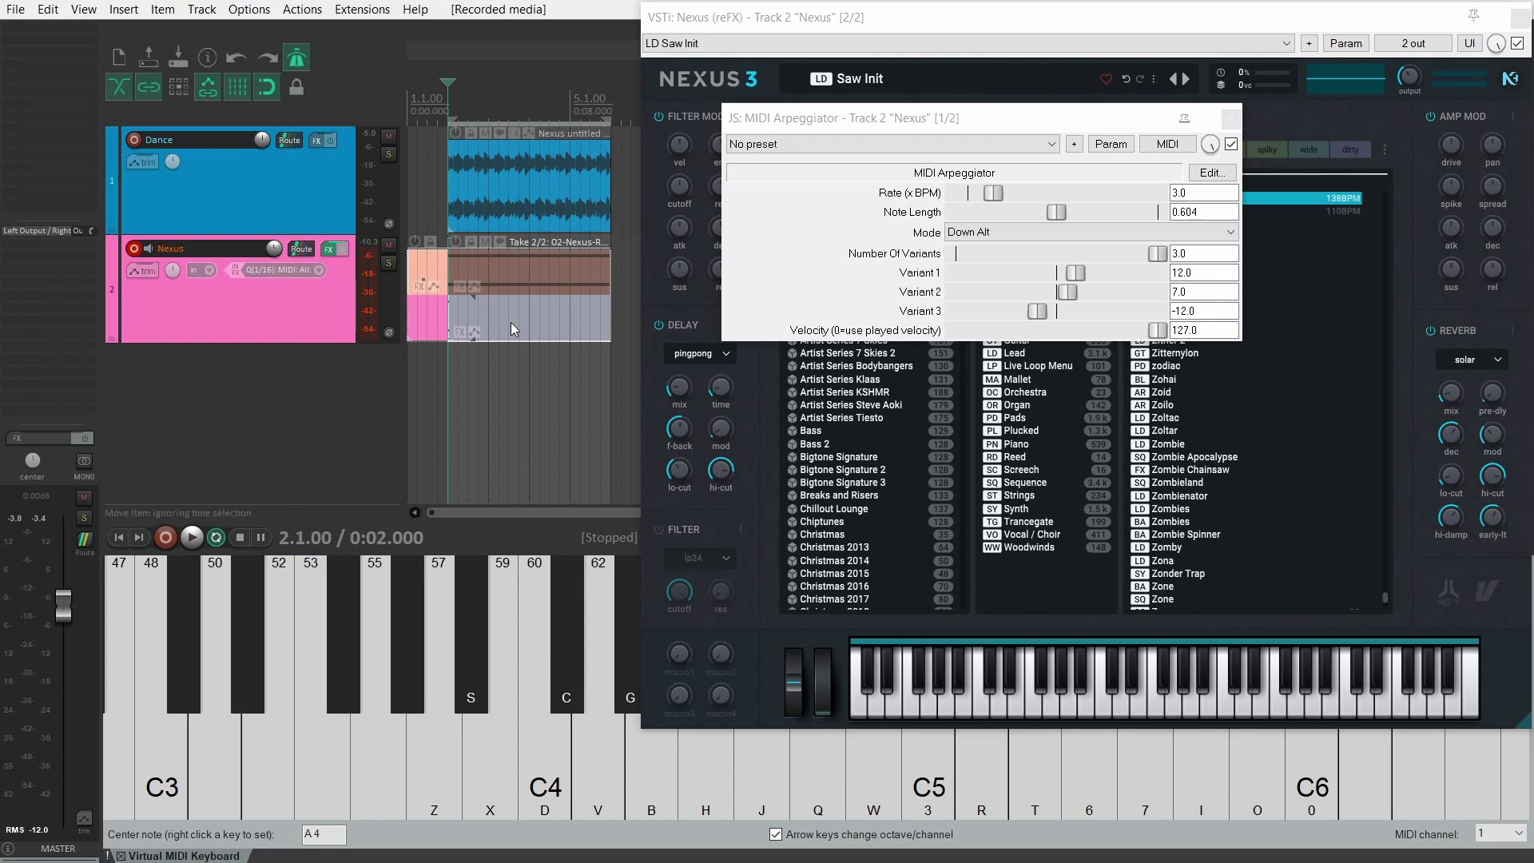
{"action": "key", "text": "t"}
{"action": "key", "text": "space"}
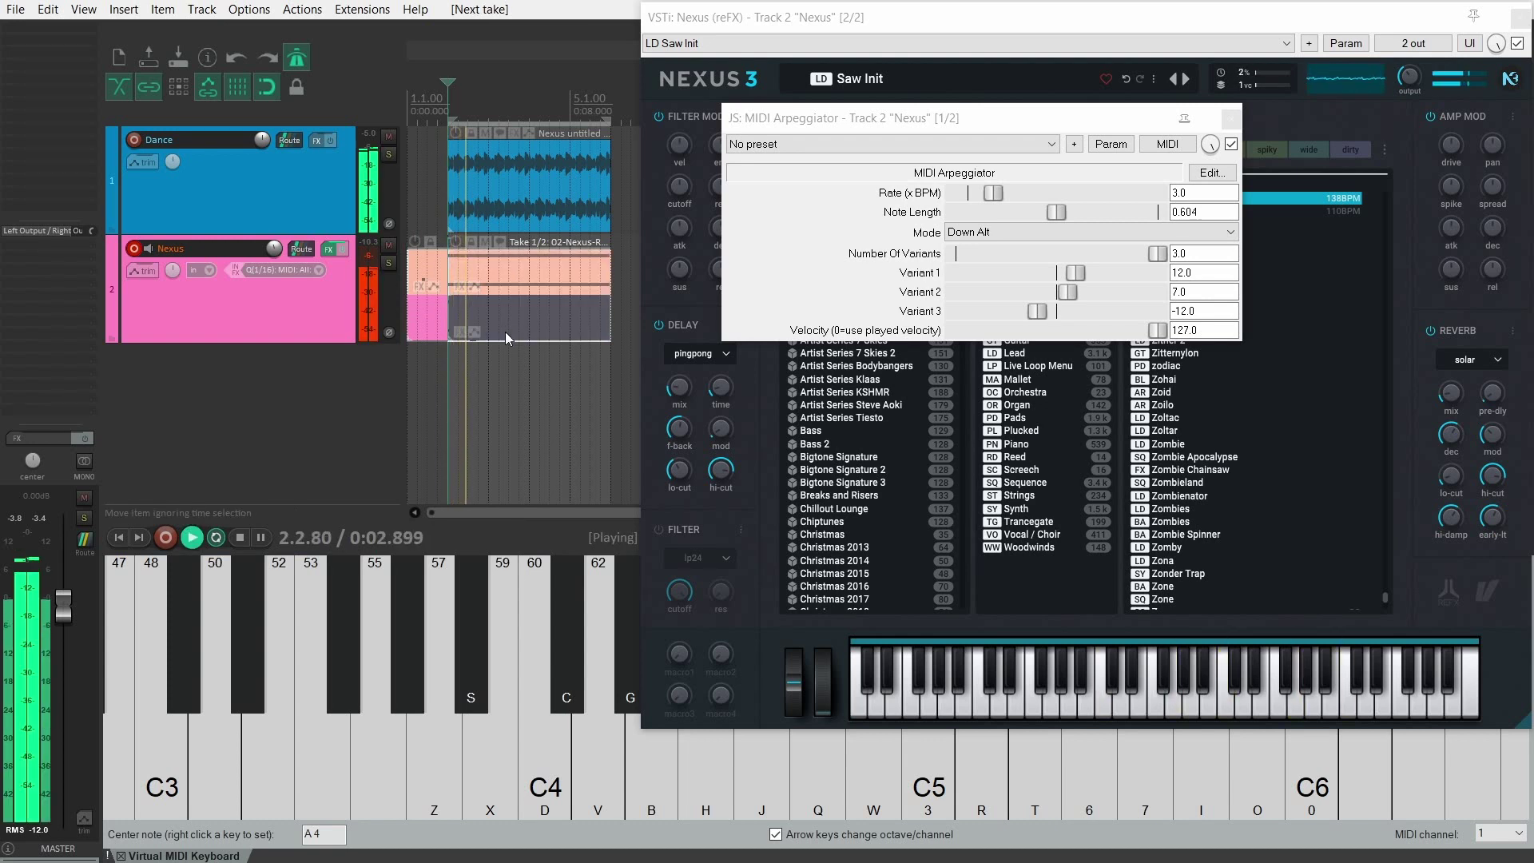
{"action": "key", "text": "space"}
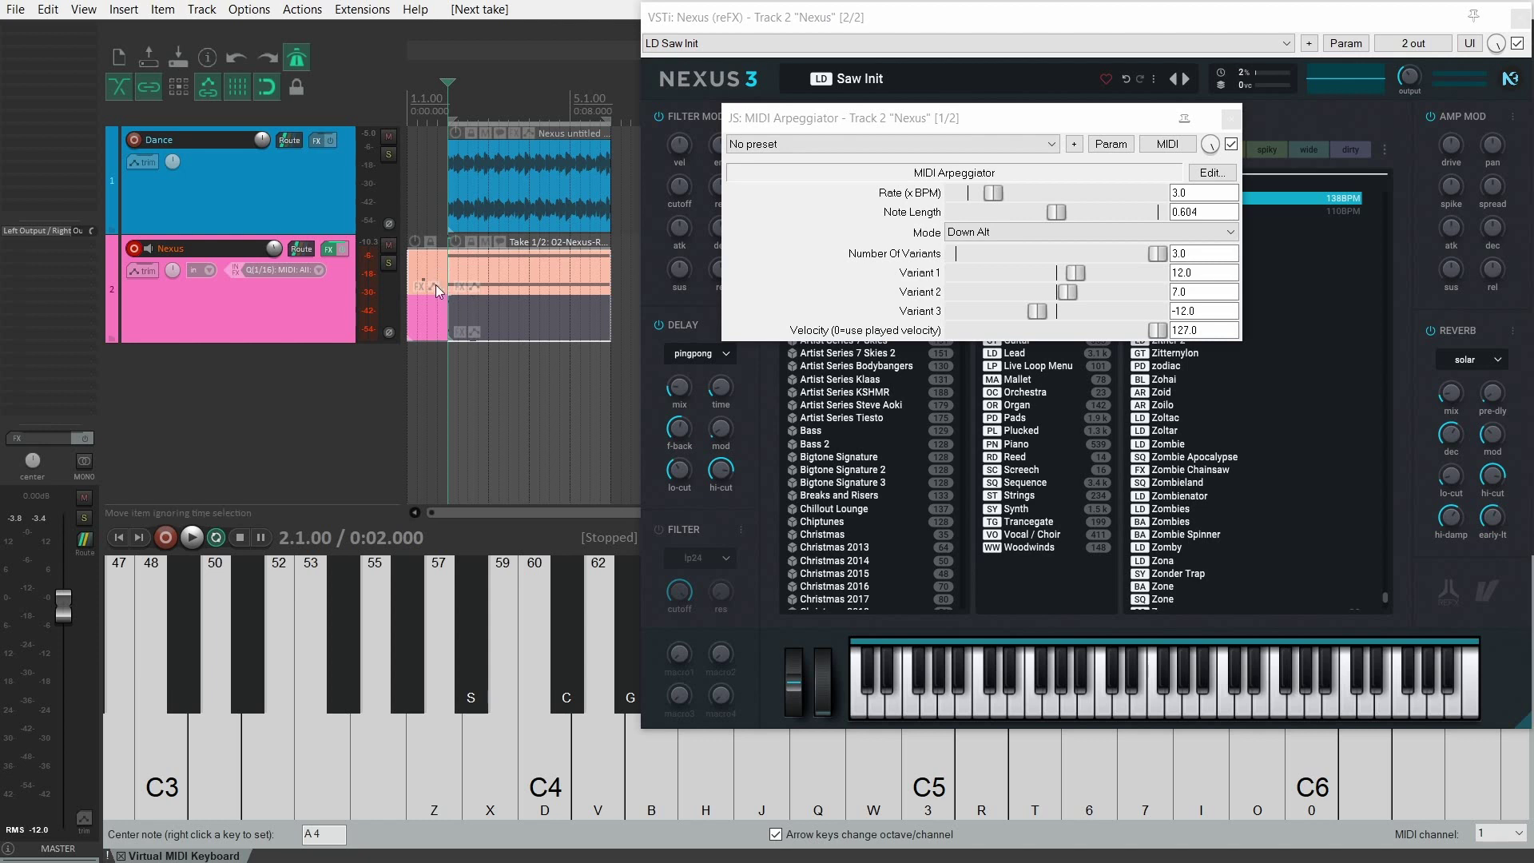
Compare the two takes of the Nexus item, return to take 1 and listen to it with the Dance track.
{"action": "left_click", "coordinate": [478, 326]}
{"action": "left_click", "coordinate": [485, 279]}
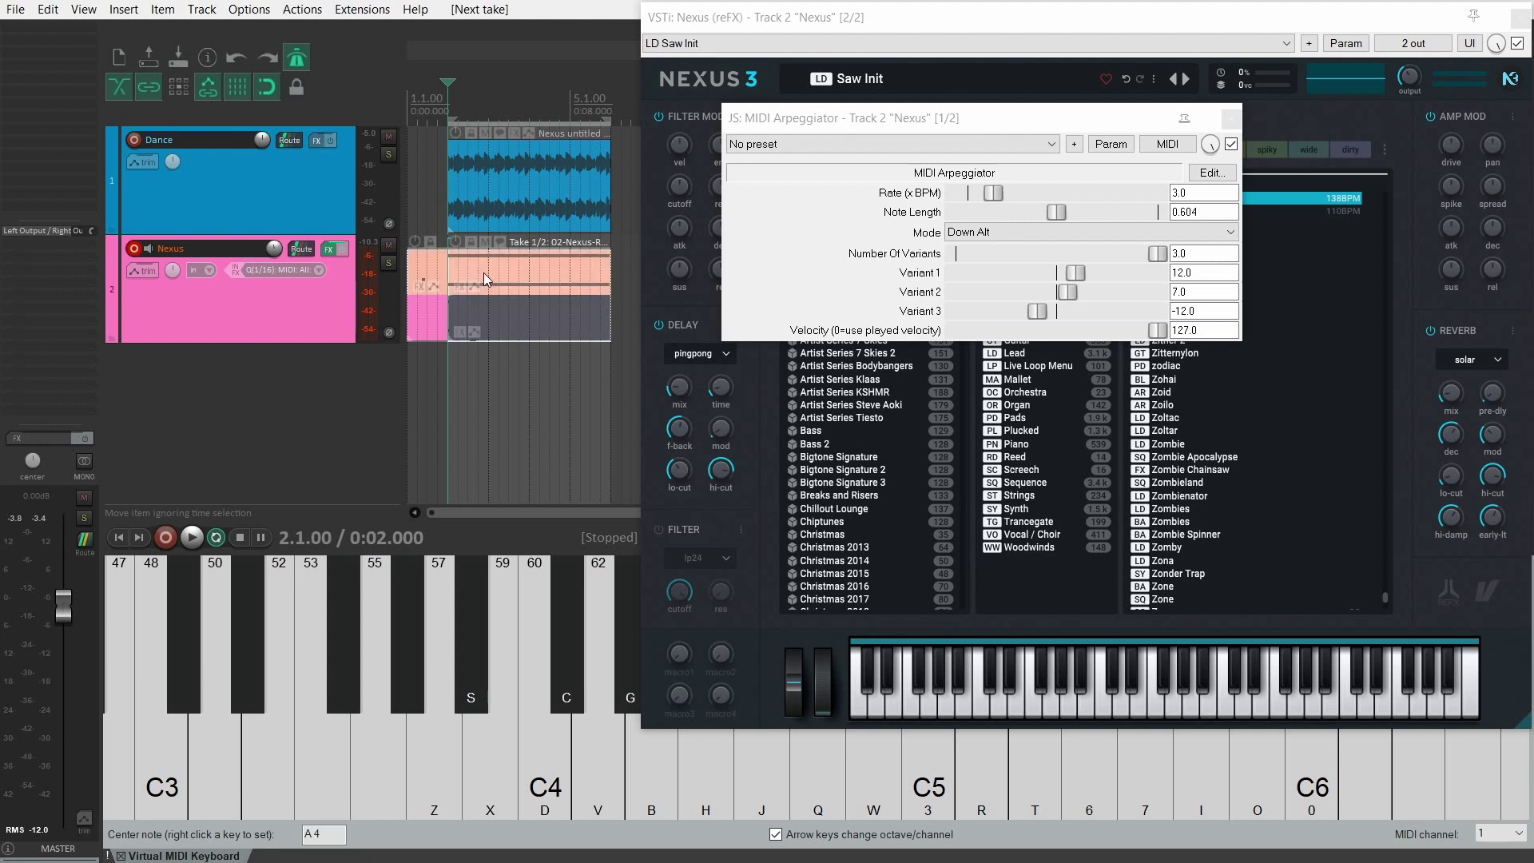
{"action": "left_click", "coordinate": [479, 319]}
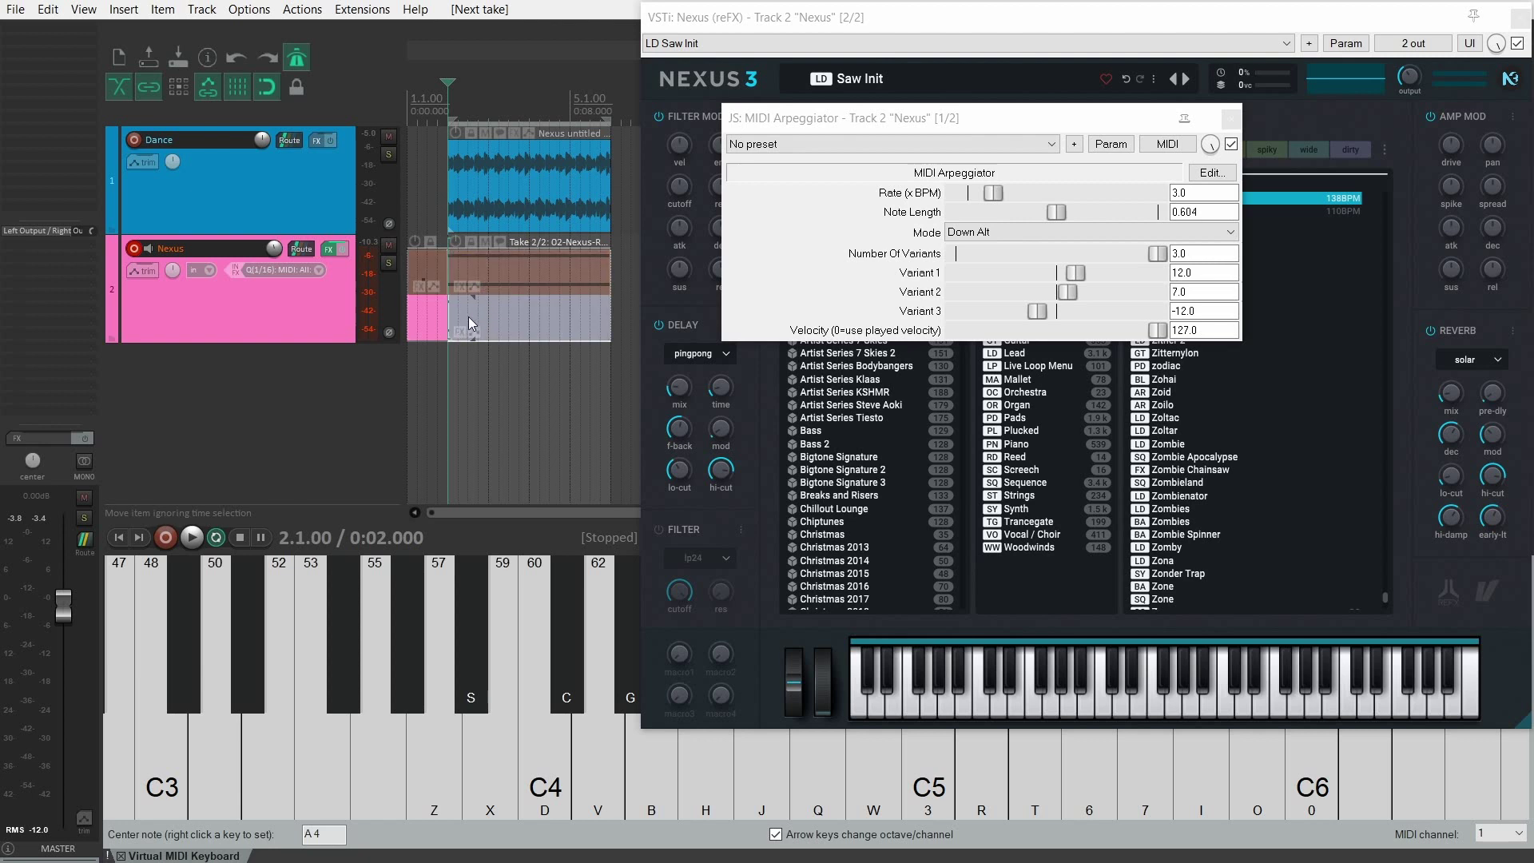
{"action": "key", "text": "t"}
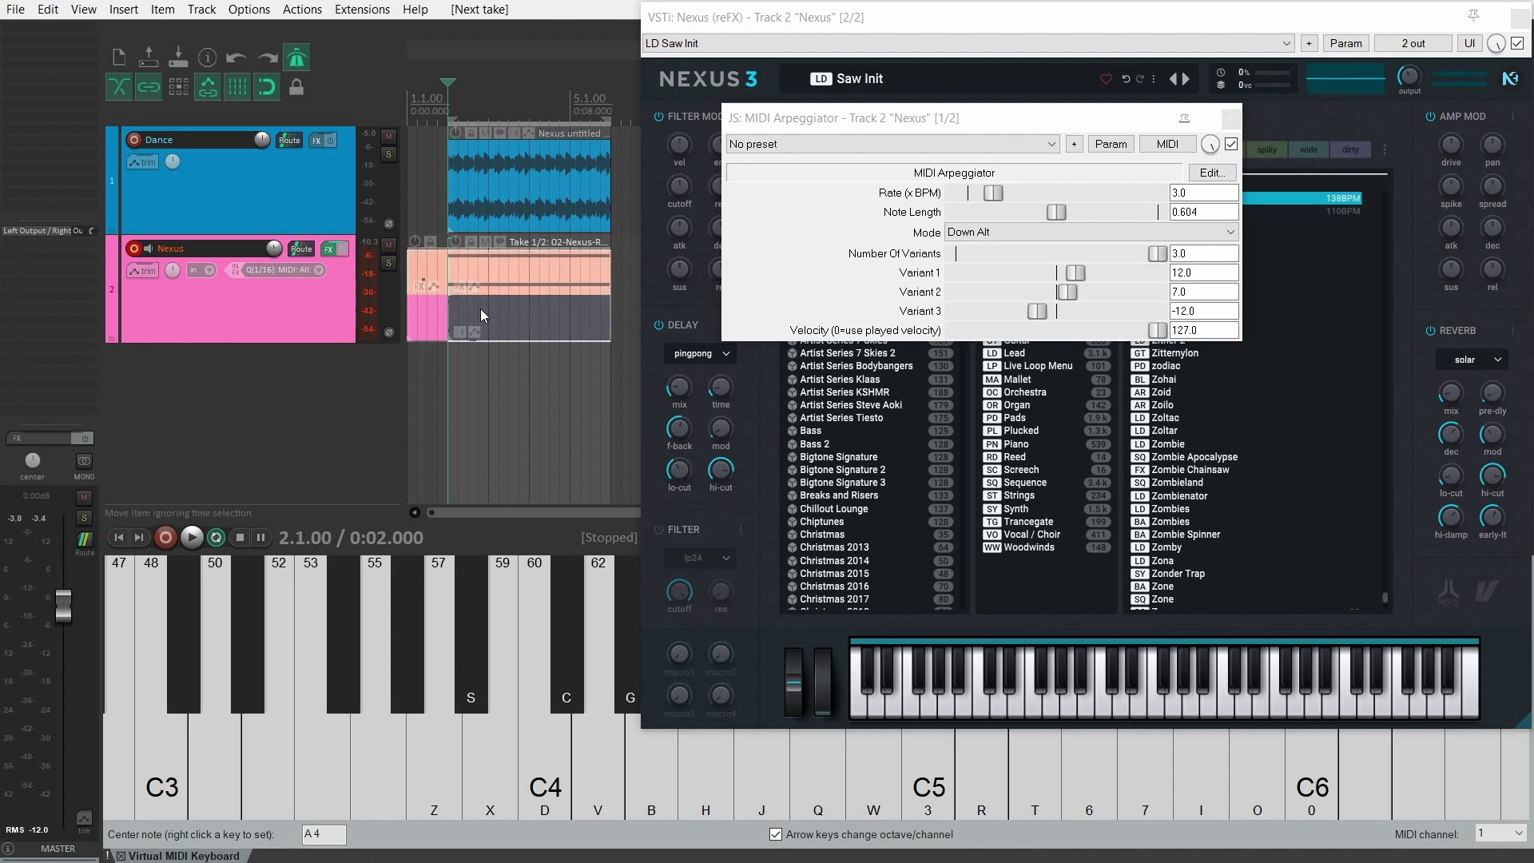
{"action": "key", "text": "space"}
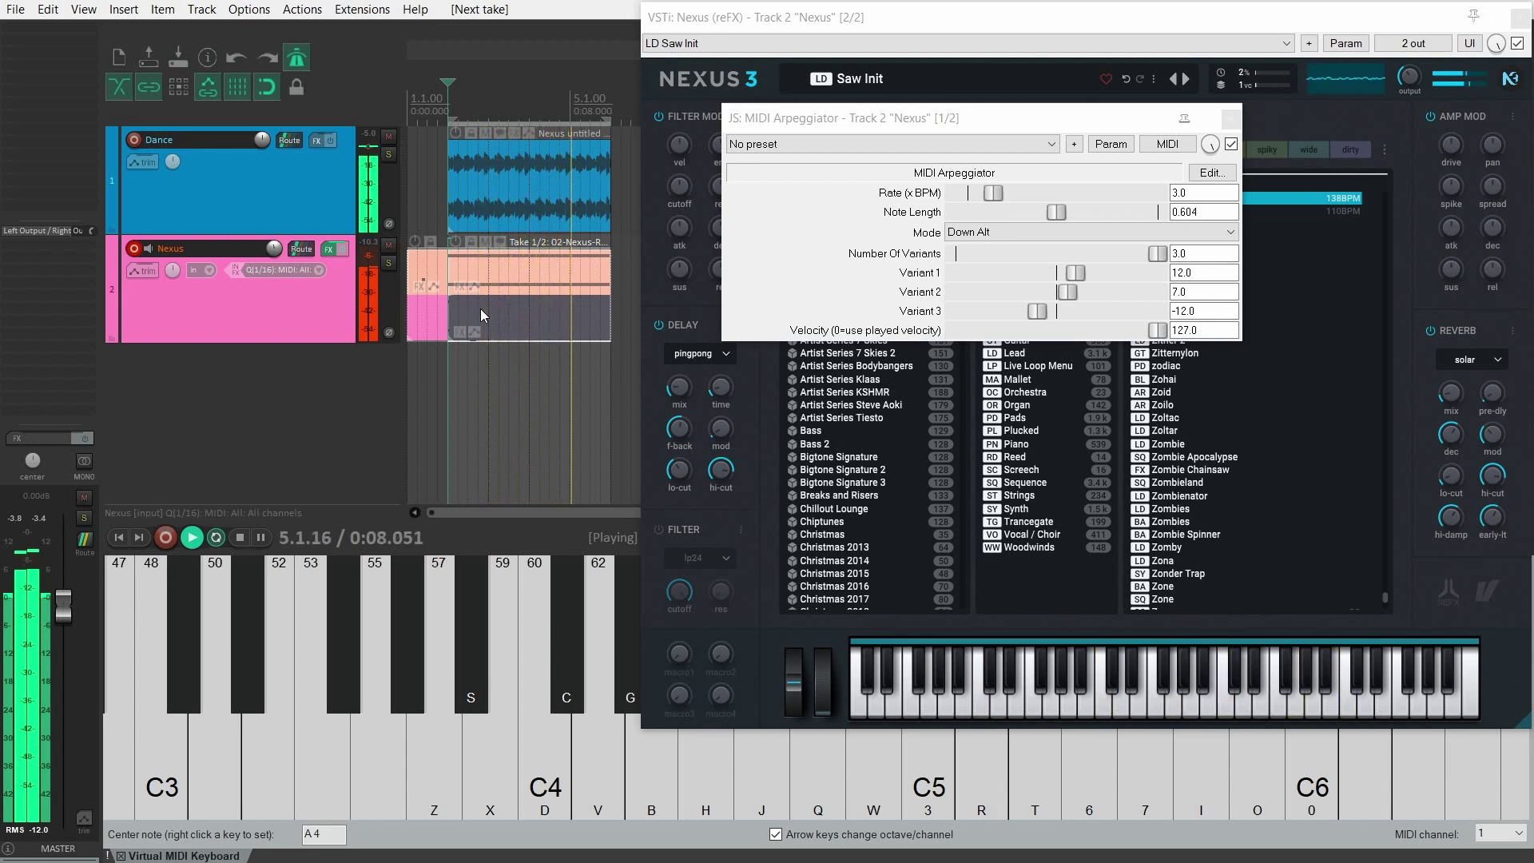
{"action": "key", "text": "space"}
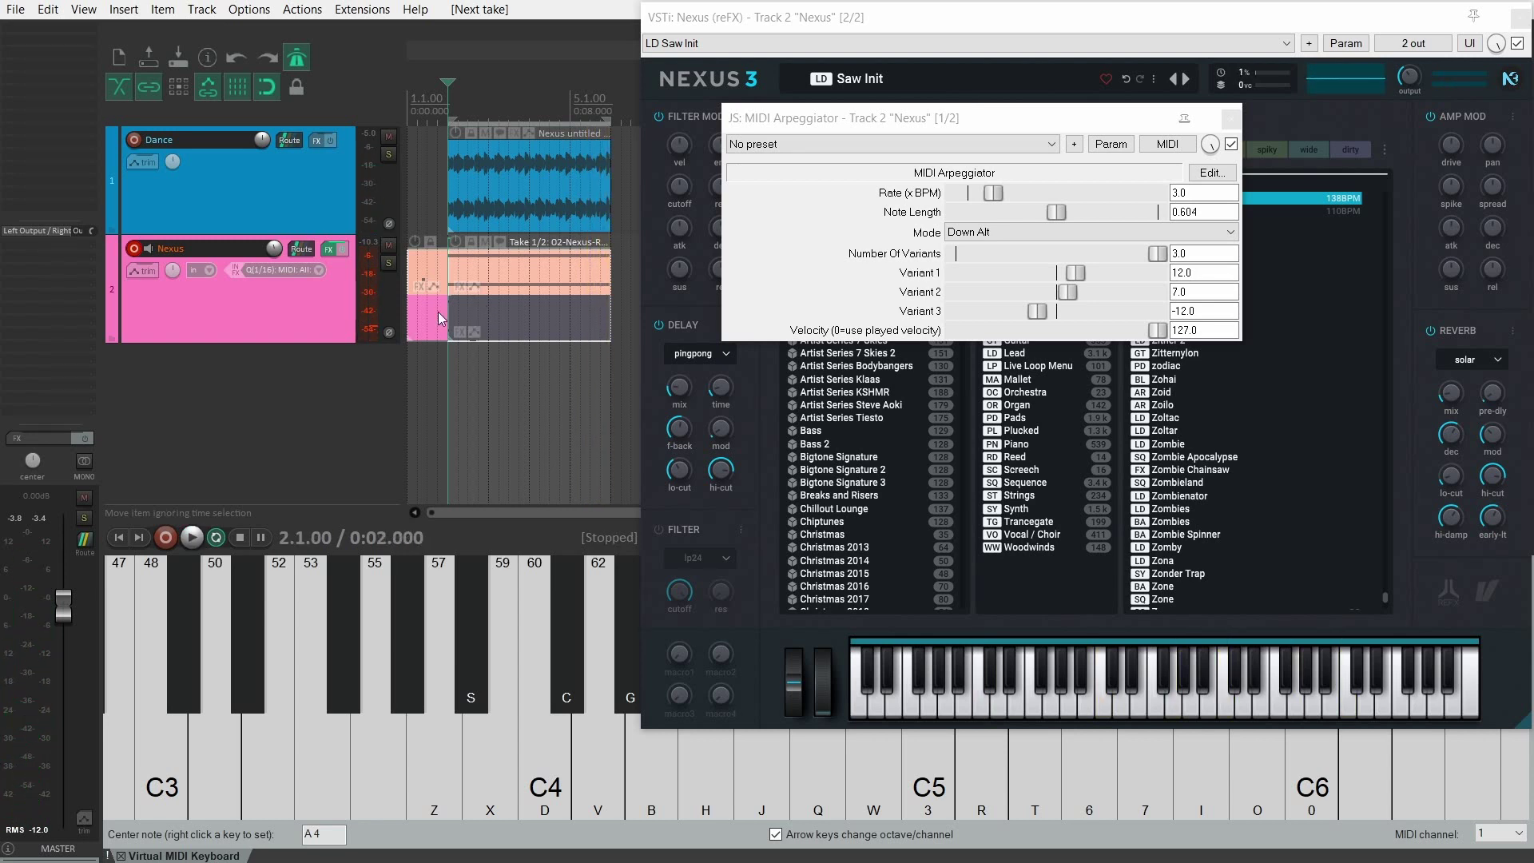
Close the arpeggiator window, add ReaEQ (Cockos) after Nexus in the track's FX chain and move its window clear of the FX list.
{"action": "left_click", "coordinate": [1231, 119]}
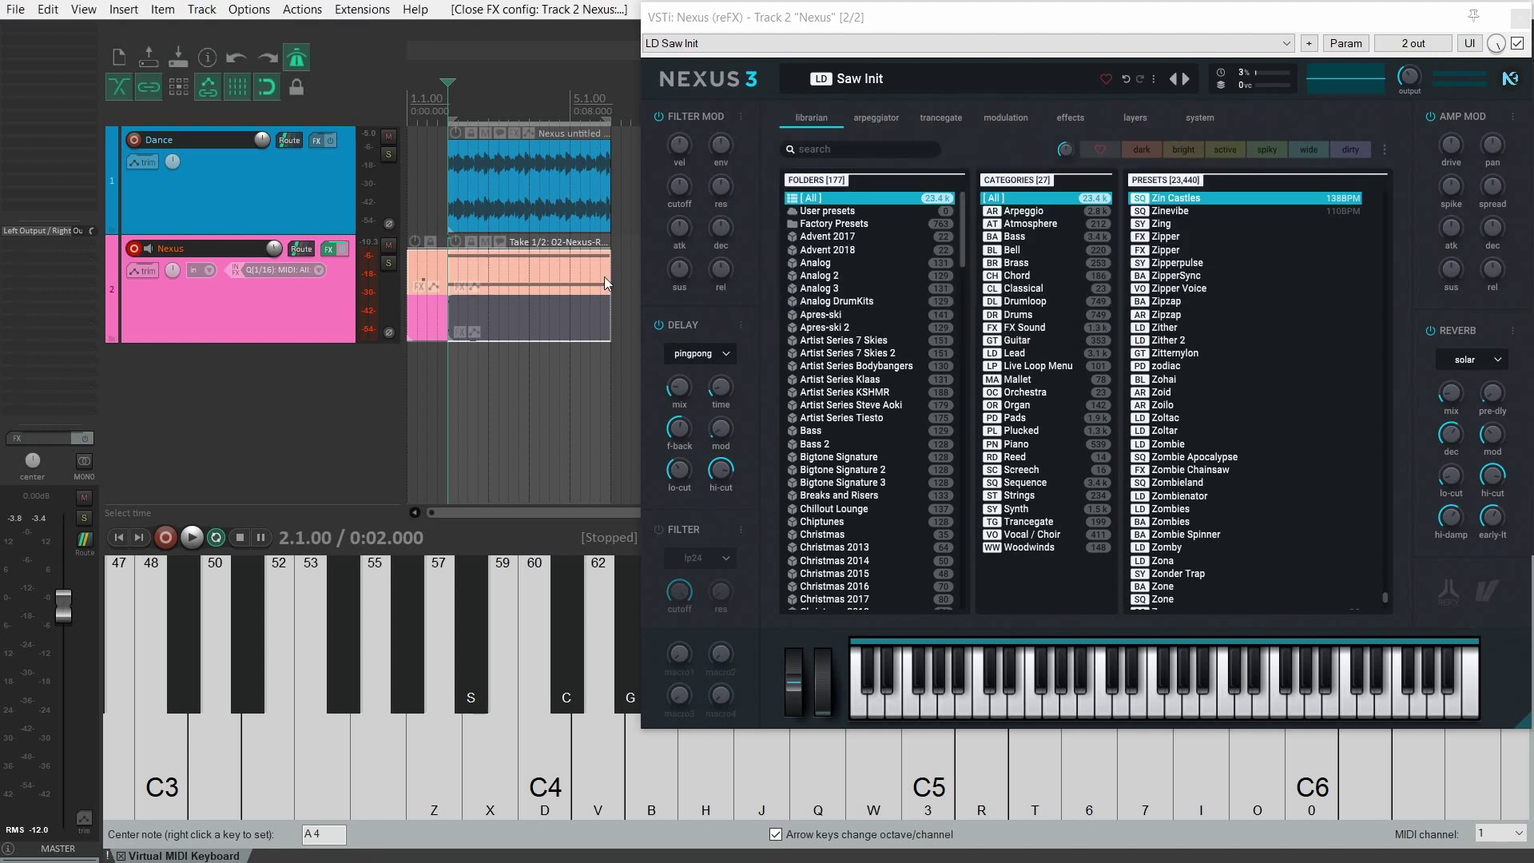
{"action": "left_click", "coordinate": [329, 250]}
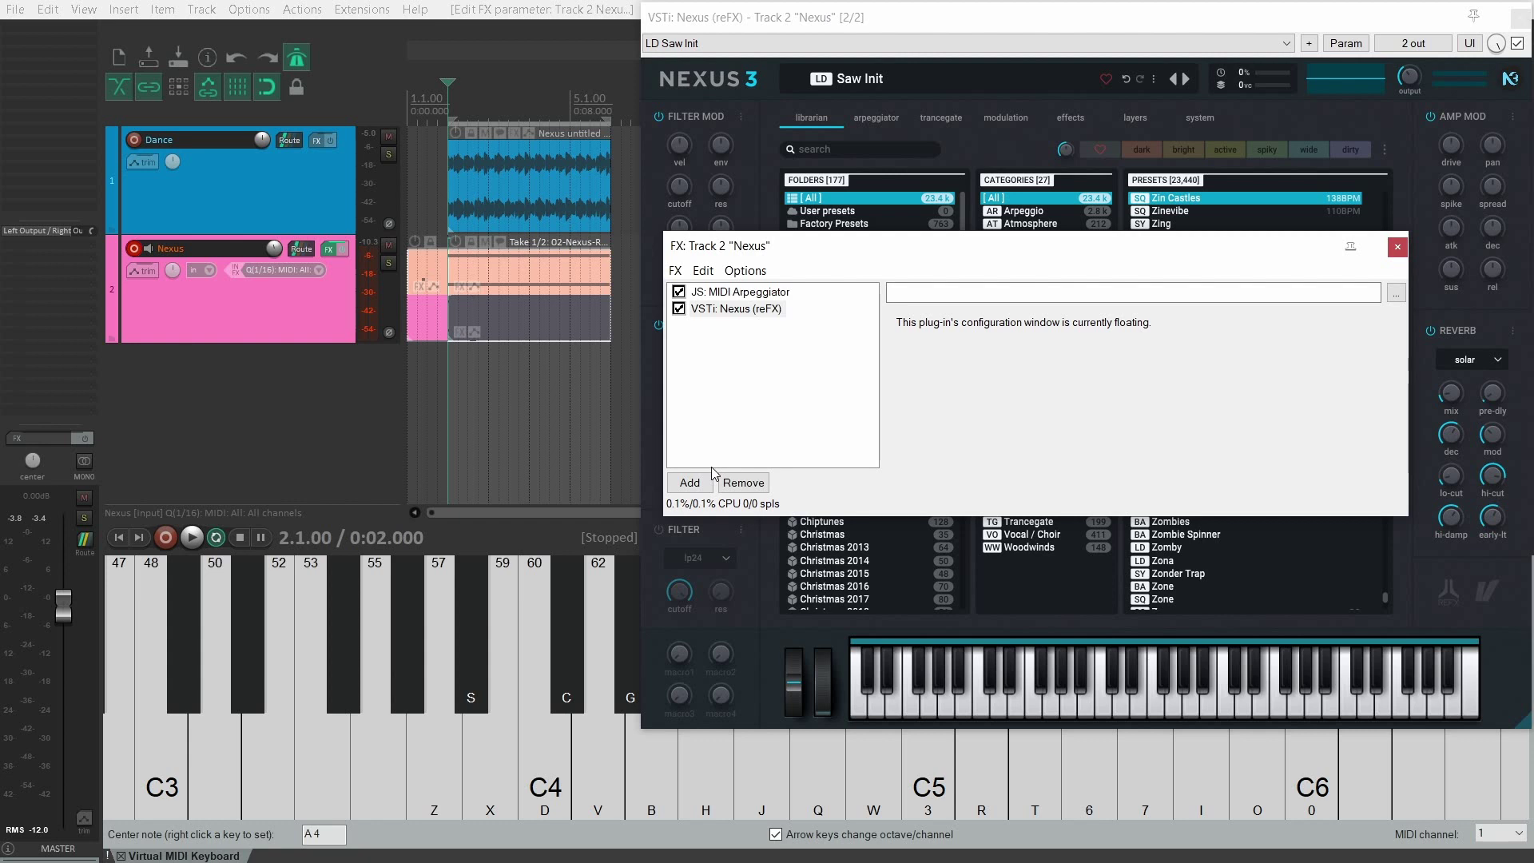
{"action": "left_click", "coordinate": [690, 482]}
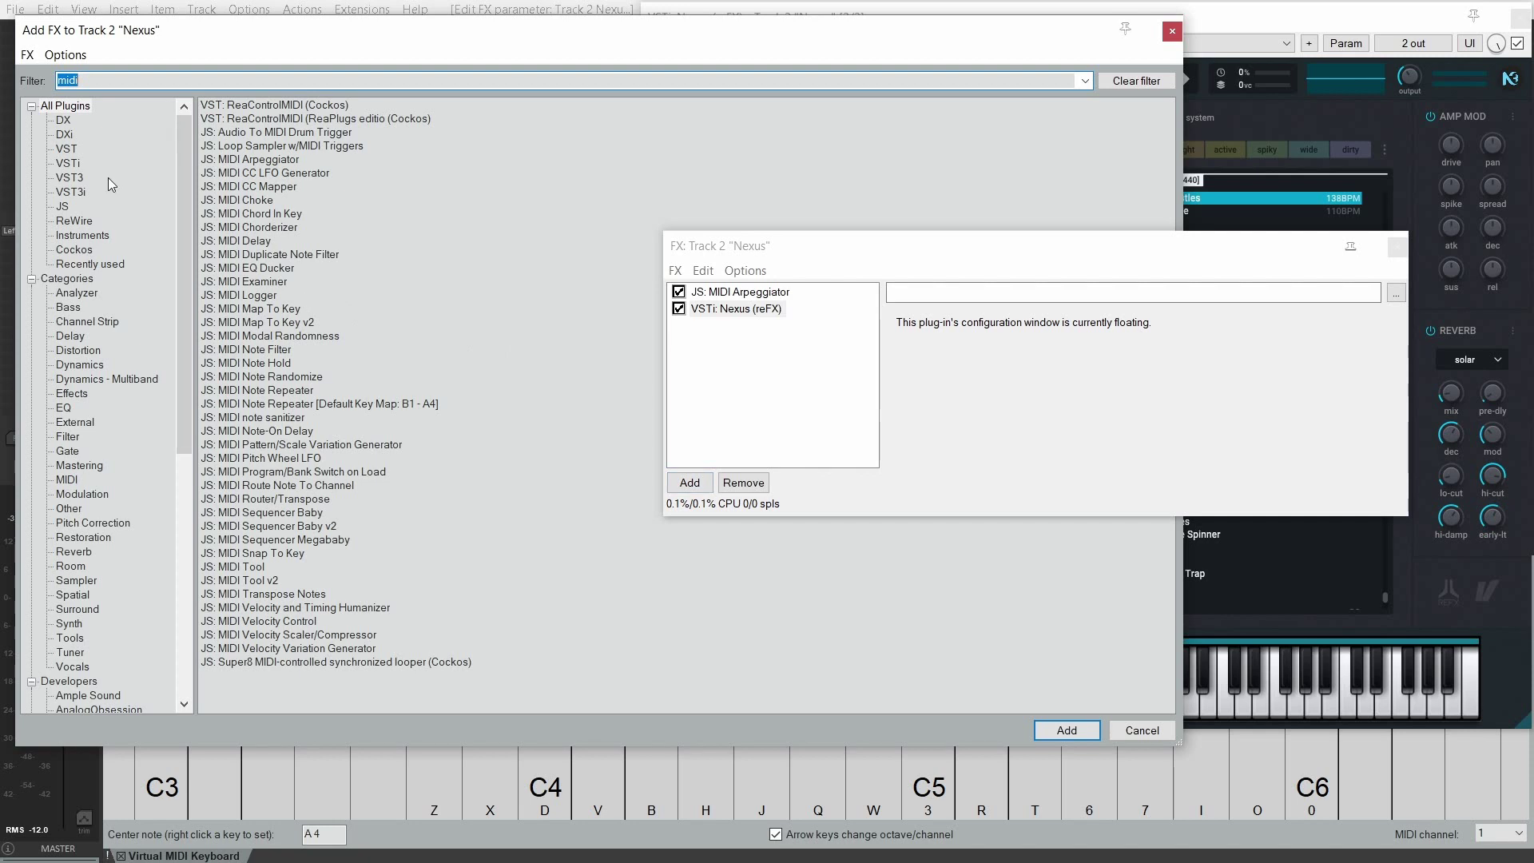
{"action": "type", "text": "reaeq"}
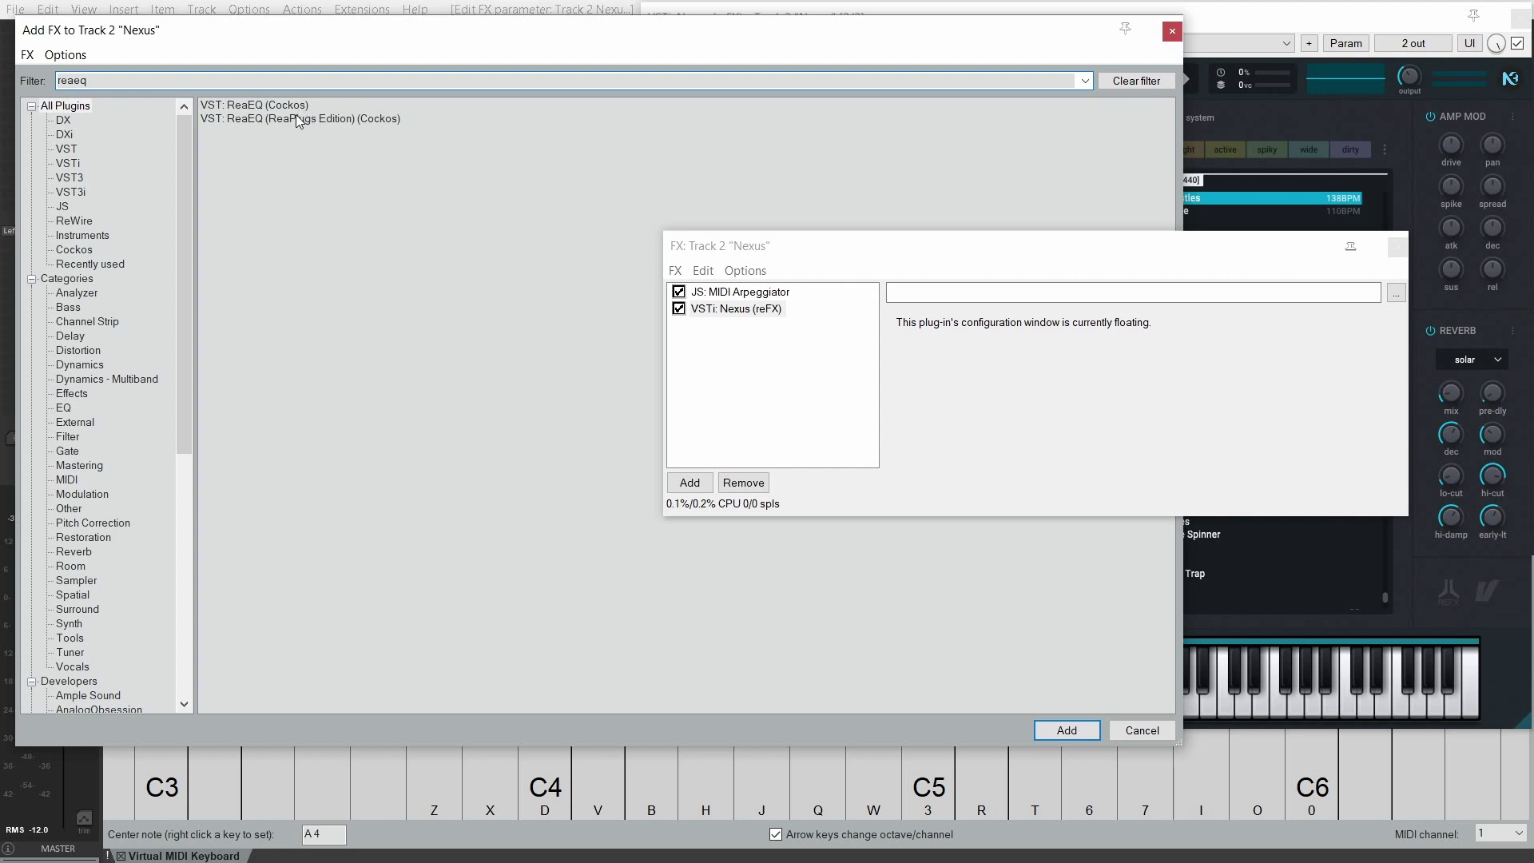
{"action": "double_click", "coordinate": [291, 111]}
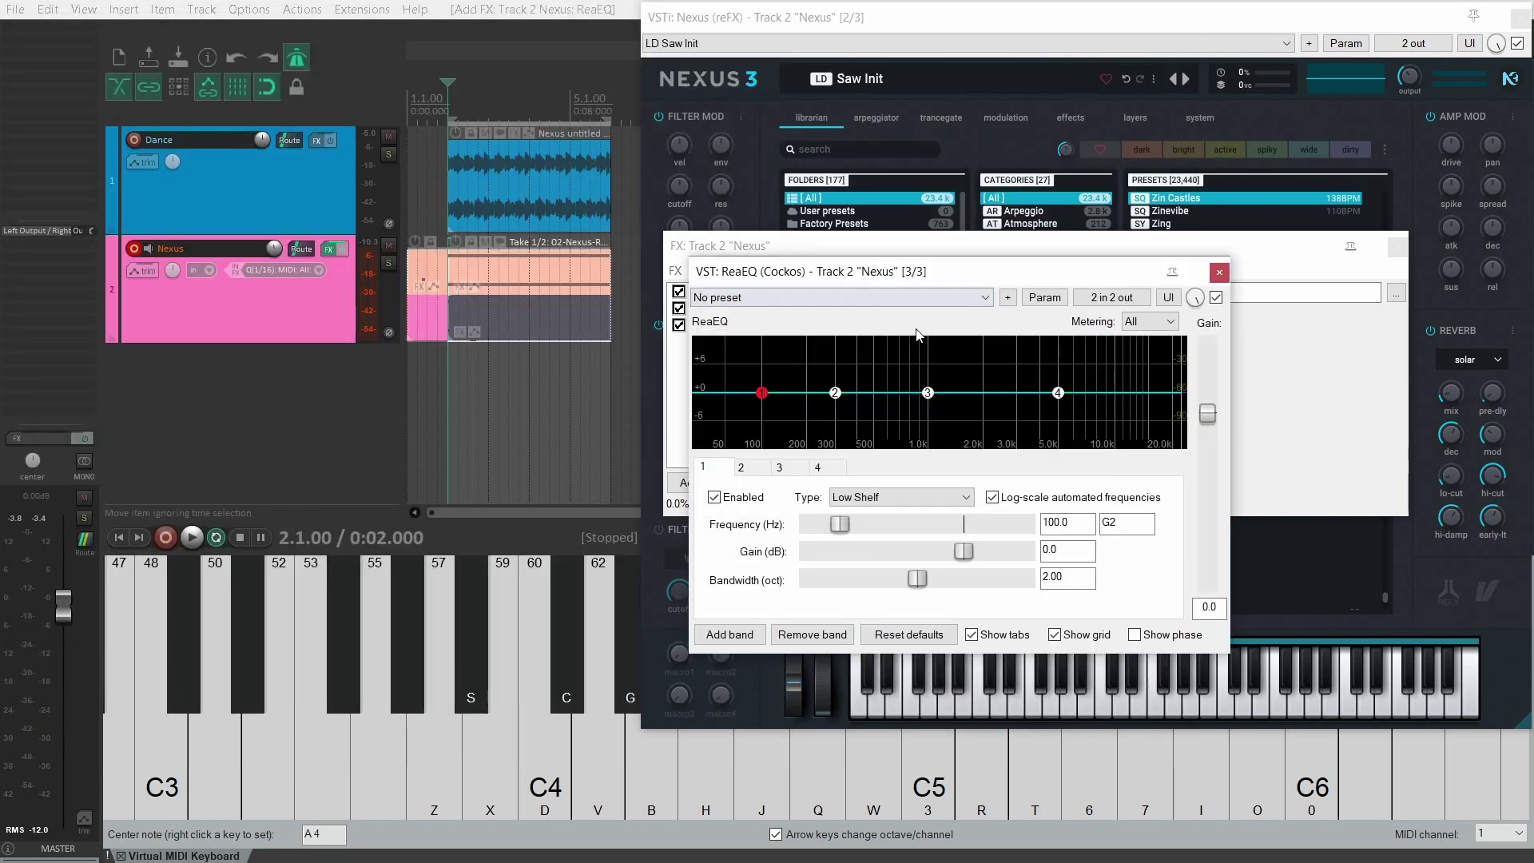
{"action": "left_click_drag", "start_coordinate": [963, 270], "coordinate": [793, 357]}
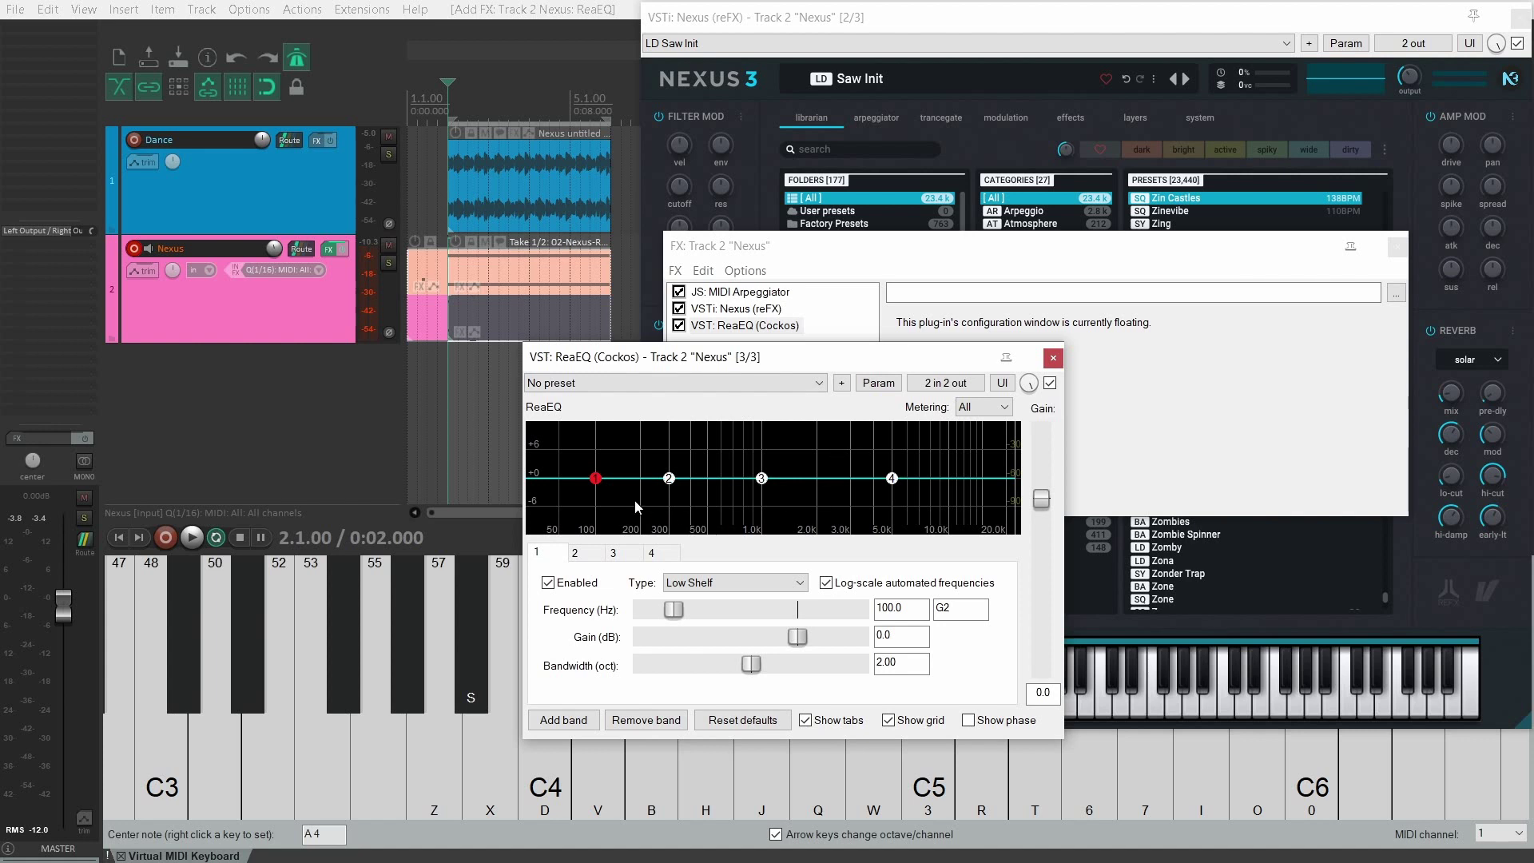
Make ReaEQ band 4 a Low Pass filter with a 0.60 oct bandwidth and a 4341.7 Hz frequency.
{"action": "left_click", "coordinate": [651, 553]}
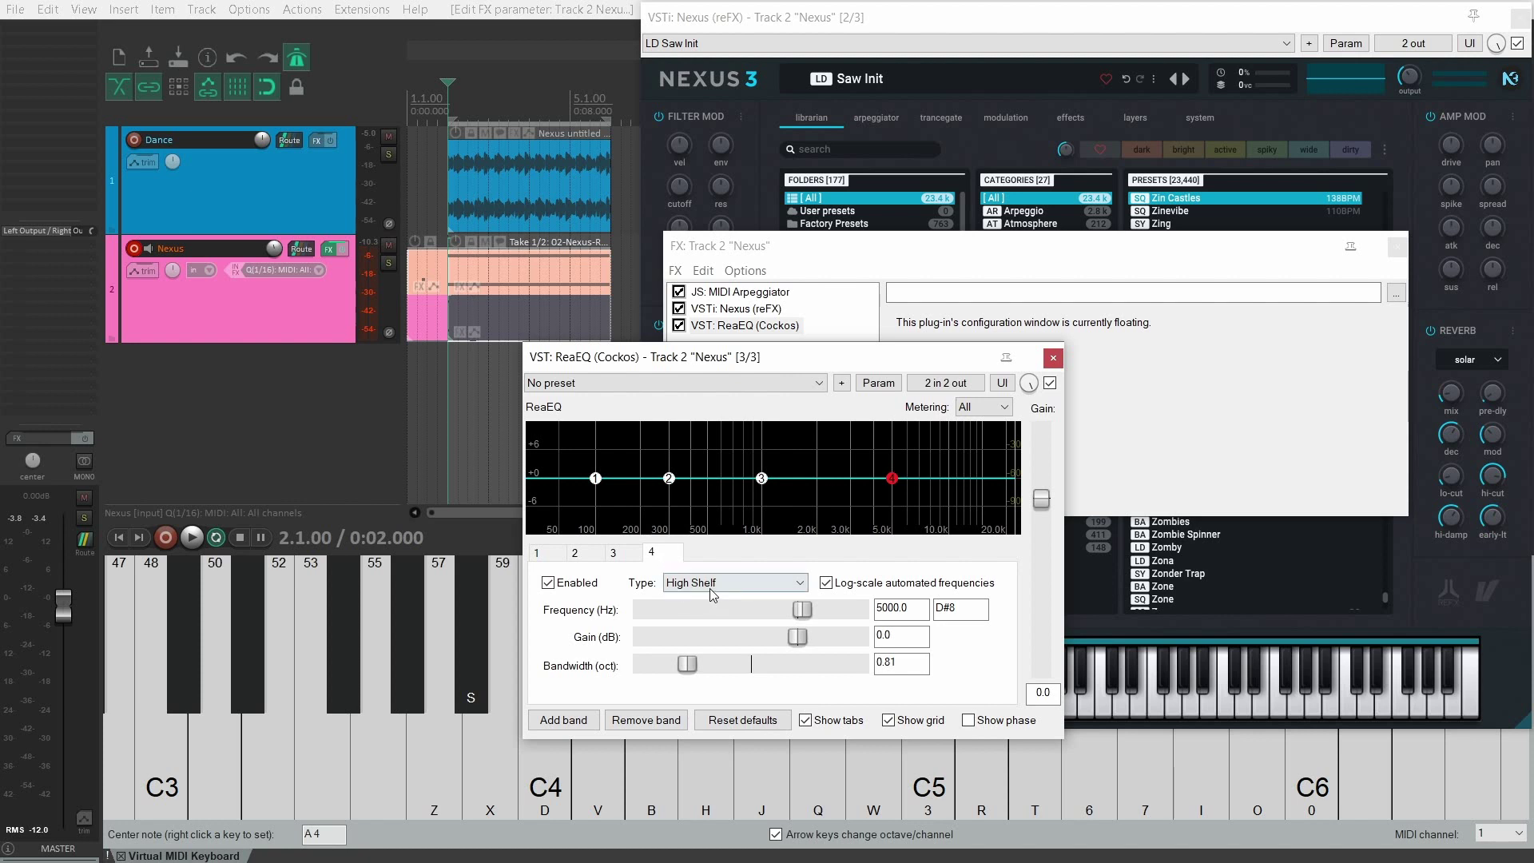
{"action": "left_click", "coordinate": [684, 586]}
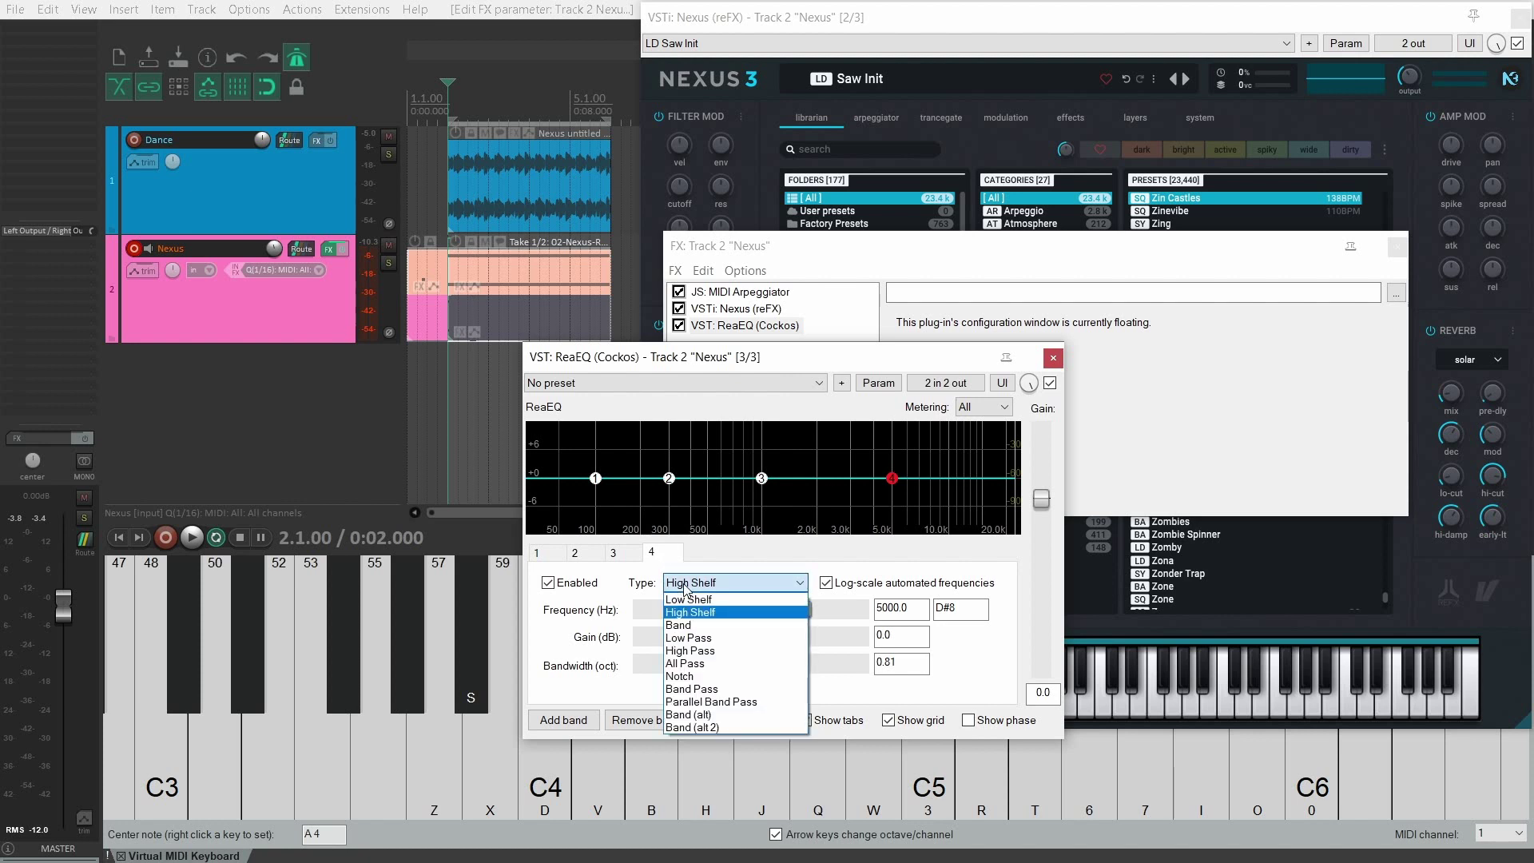
{"action": "left_click", "coordinate": [699, 638]}
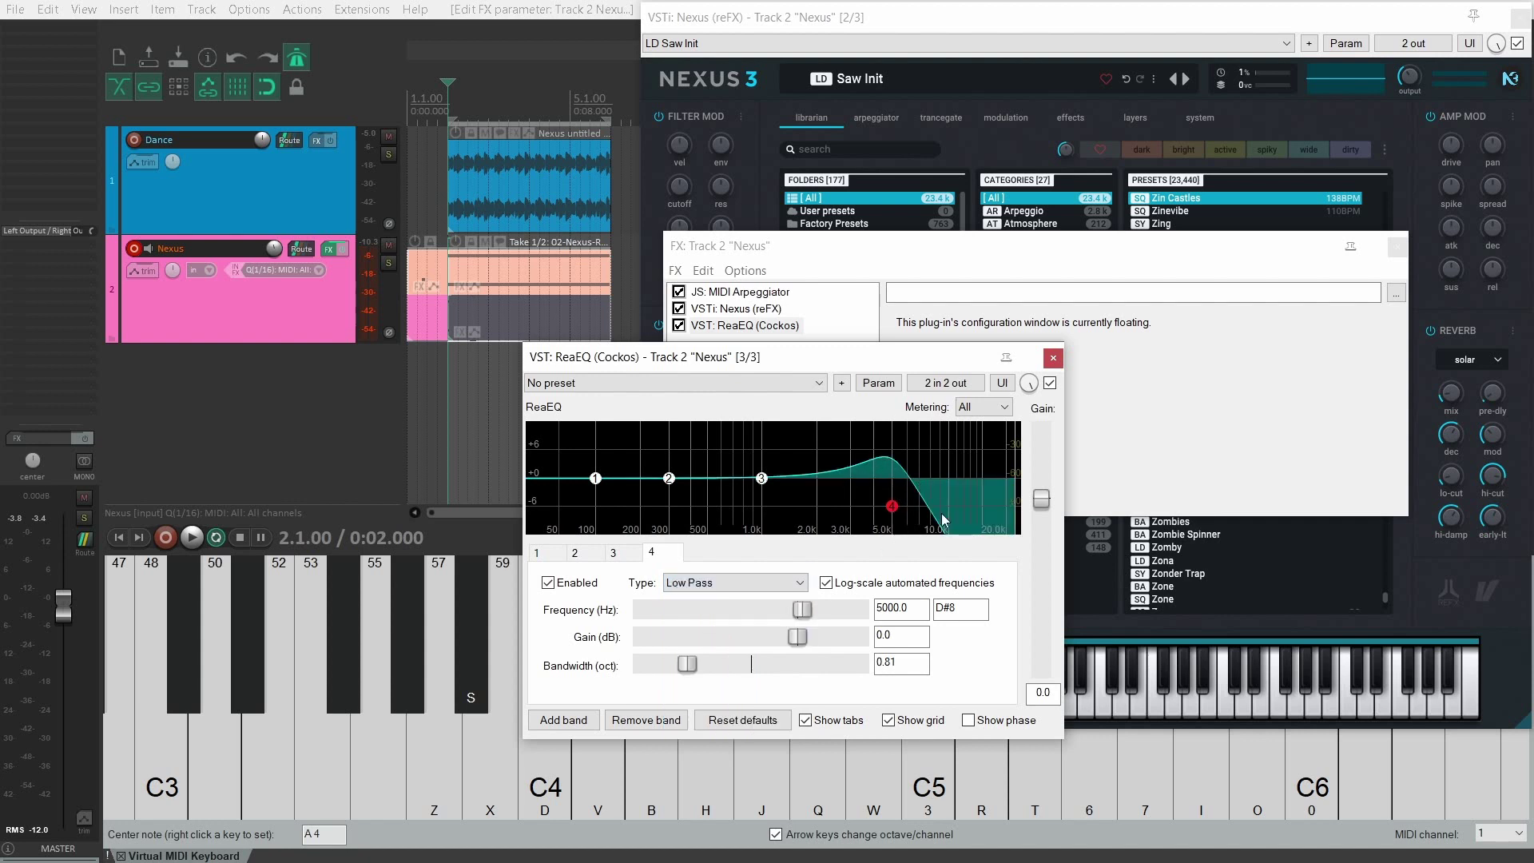
{"action": "left_click_drag", "start_coordinate": [693, 663], "coordinate": [681, 662]}
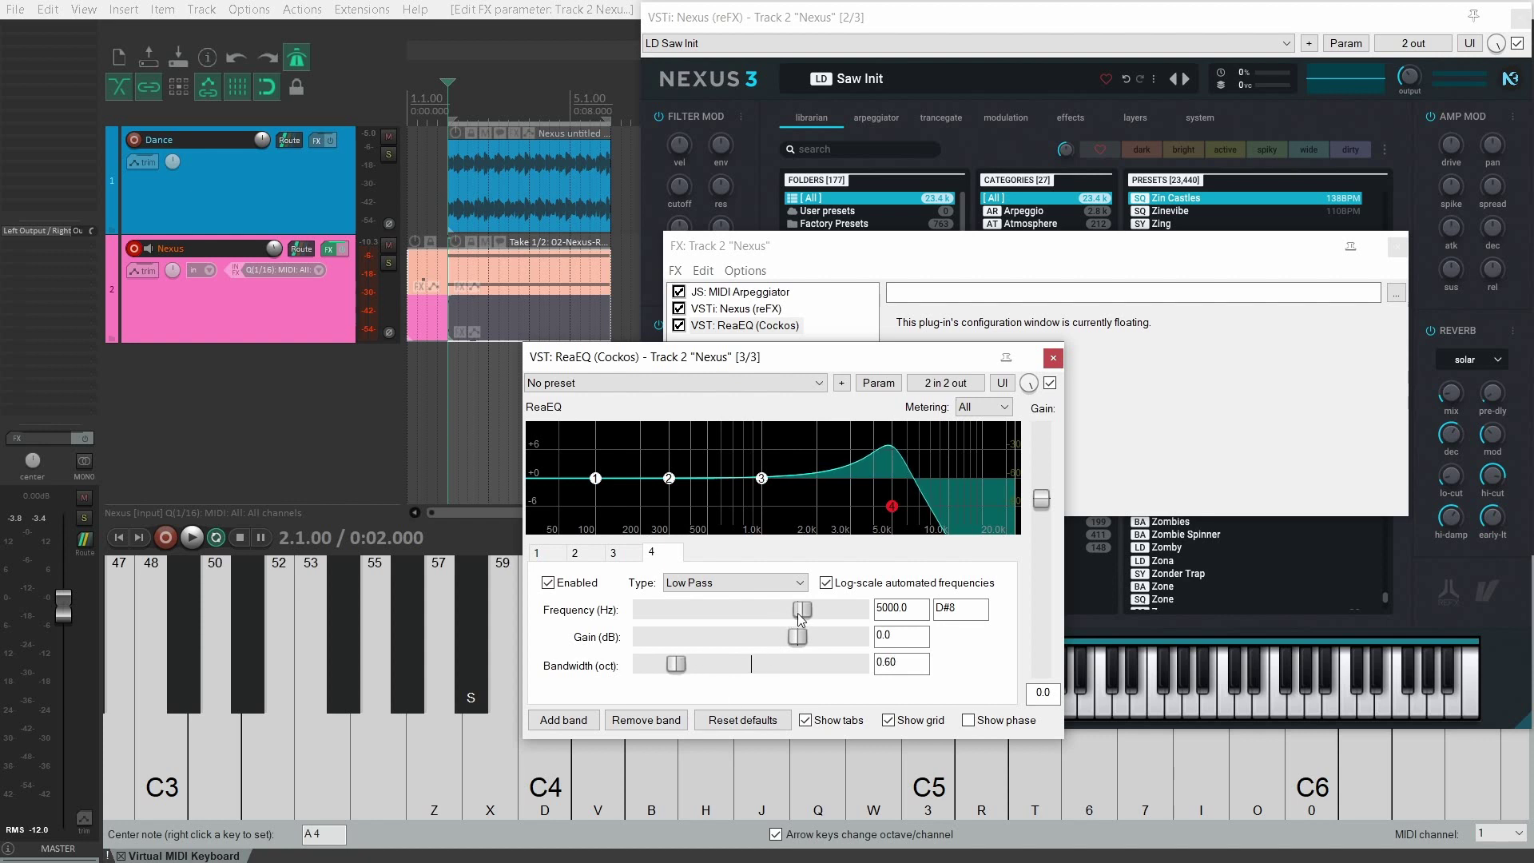
{"action": "mouse_move", "coordinate": [806, 614]}
{"action": "left_mouse_down"}
{"action": "mouse_move", "coordinate": [754, 611]}
{"action": "mouse_move", "coordinate": [837, 591]}
{"action": "mouse_move", "coordinate": [727, 591]}
{"action": "mouse_move", "coordinate": [847, 594]}
{"action": "mouse_move", "coordinate": [775, 604]}
{"action": "mouse_move", "coordinate": [788, 609]}
{"action": "left_mouse_up"}
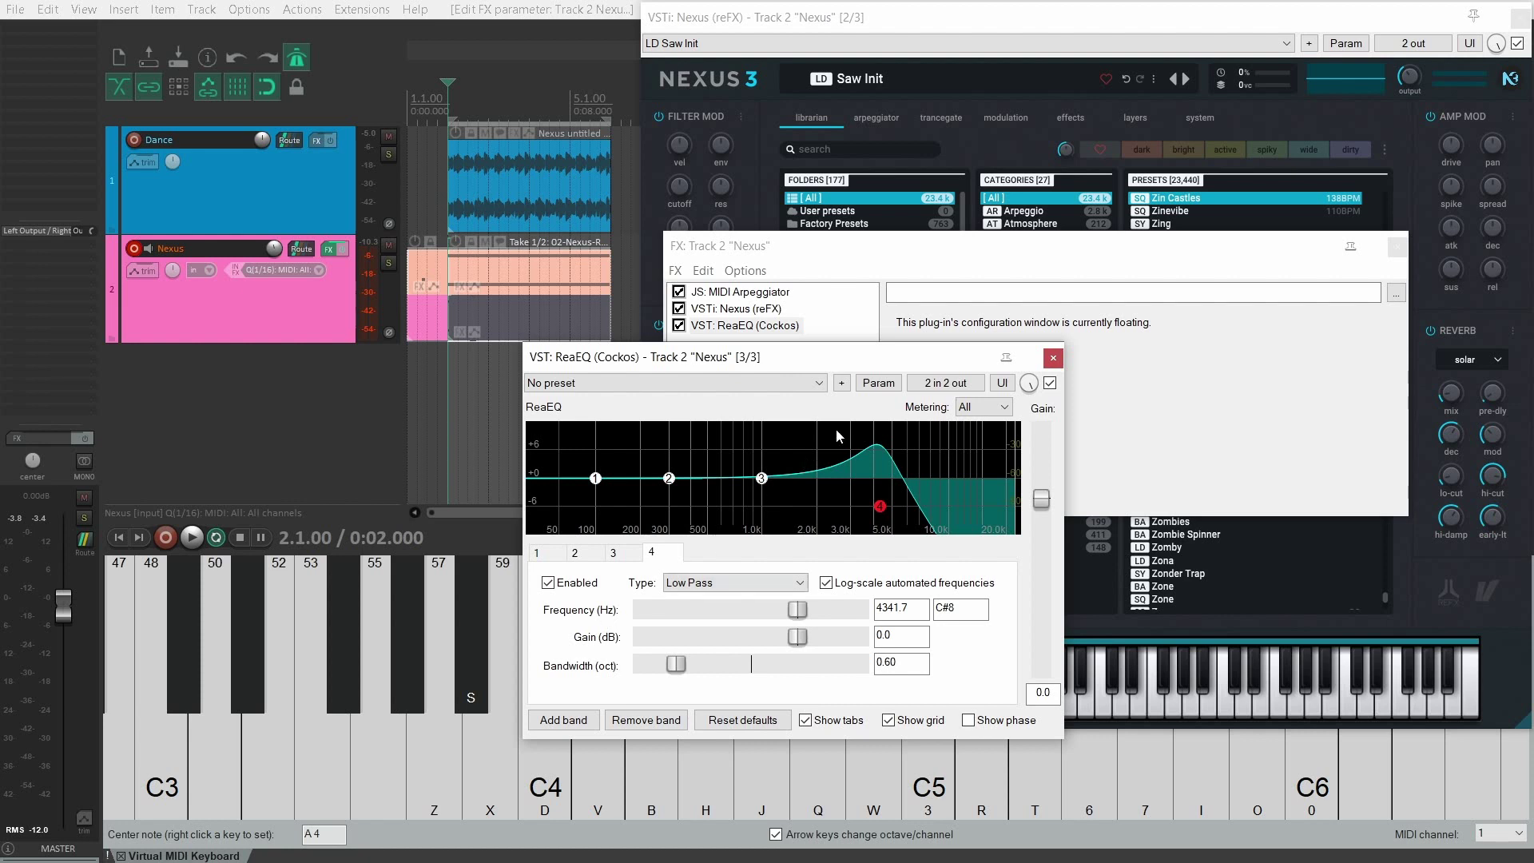
Open parameter modulation for the band 4 Low Pass frequency, move its window over the tracks and enable the LFO.
{"action": "left_click", "coordinate": [879, 384]}
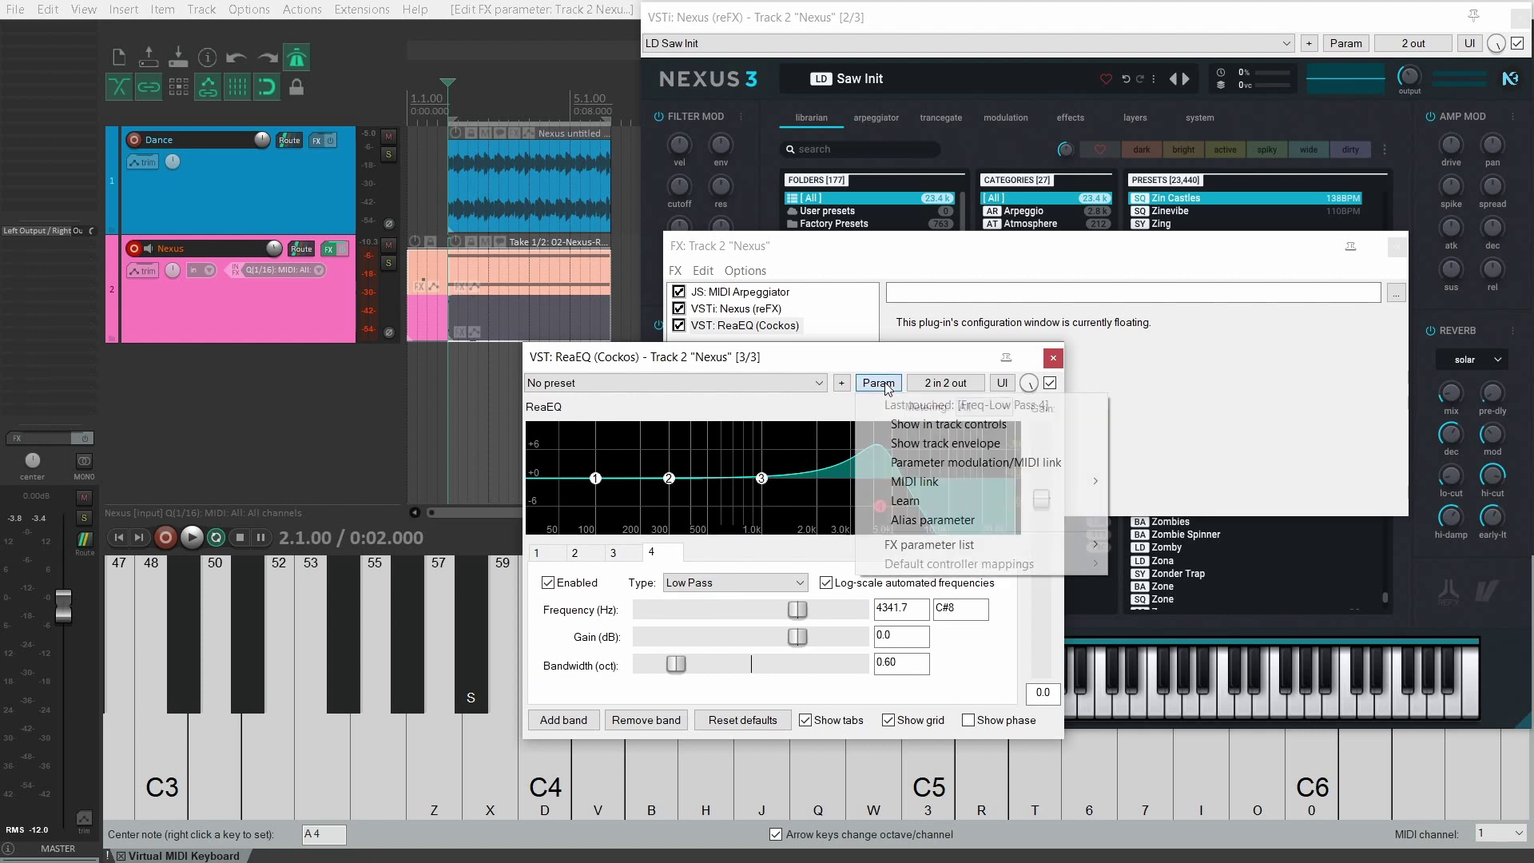
{"action": "left_click", "coordinate": [923, 464]}
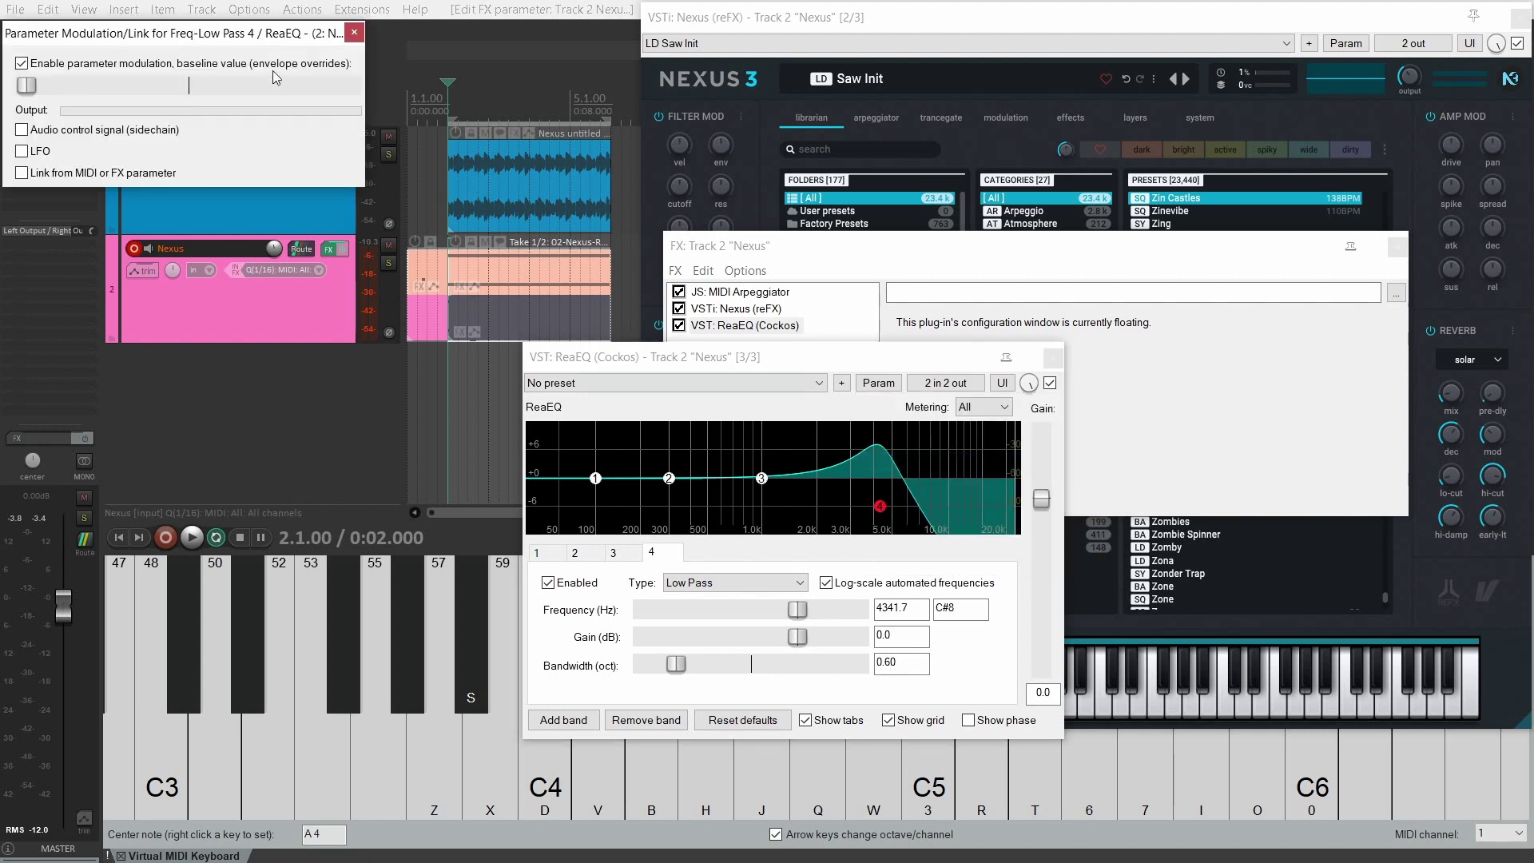
{"action": "left_click_drag", "start_coordinate": [247, 37], "coordinate": [380, 227]}
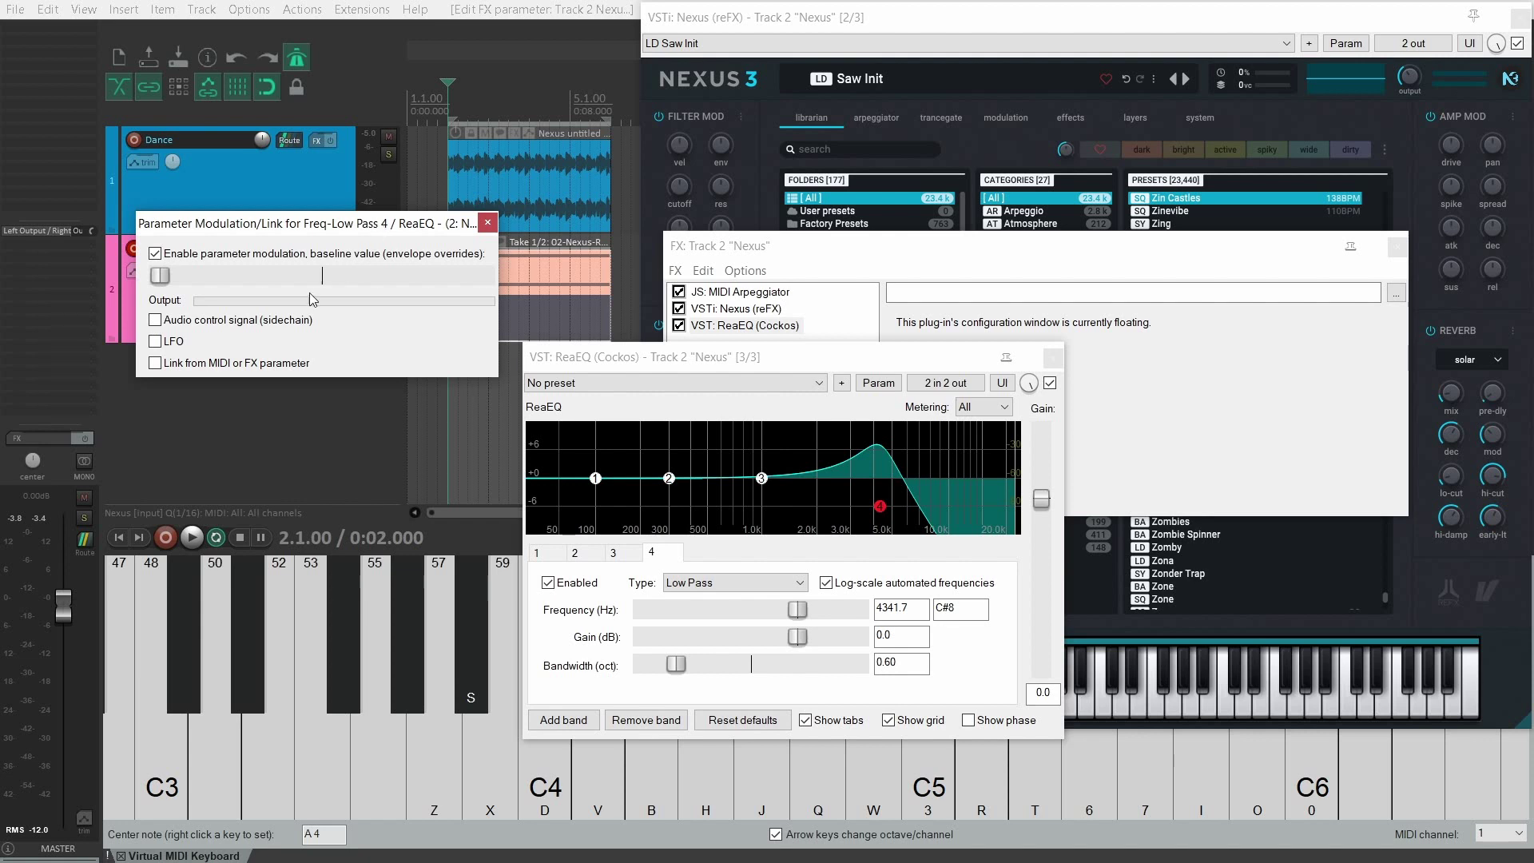
{"action": "left_click", "coordinate": [155, 342]}
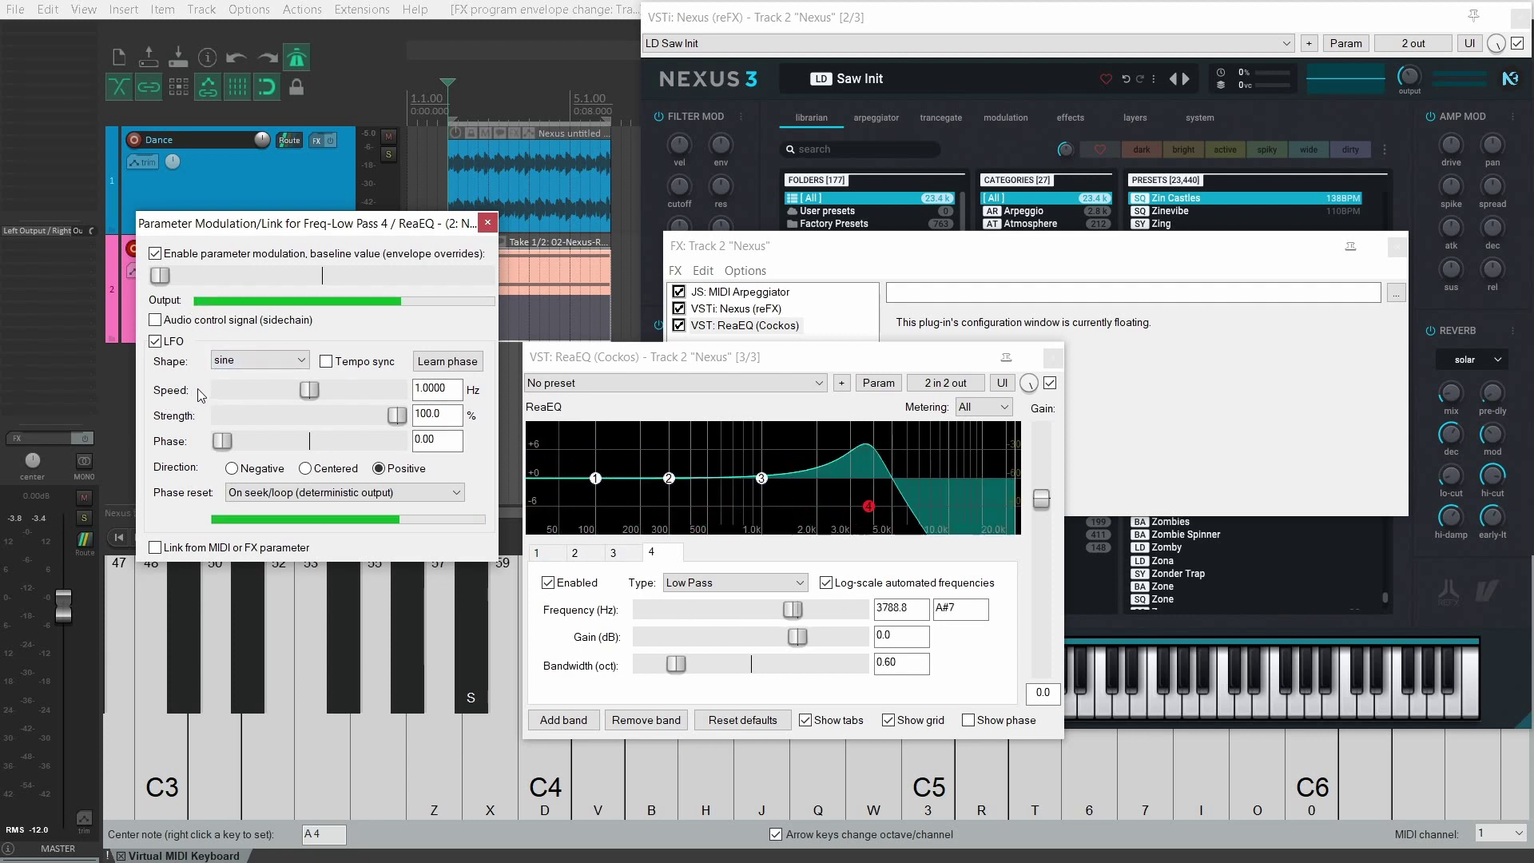
Set the LFO speed to 0.3243 Hz and strength to 41.4 %, and raise the modulation baseline to its midpoint.
{"action": "left_click_drag", "start_coordinate": [299, 391], "coordinate": [257, 390]}
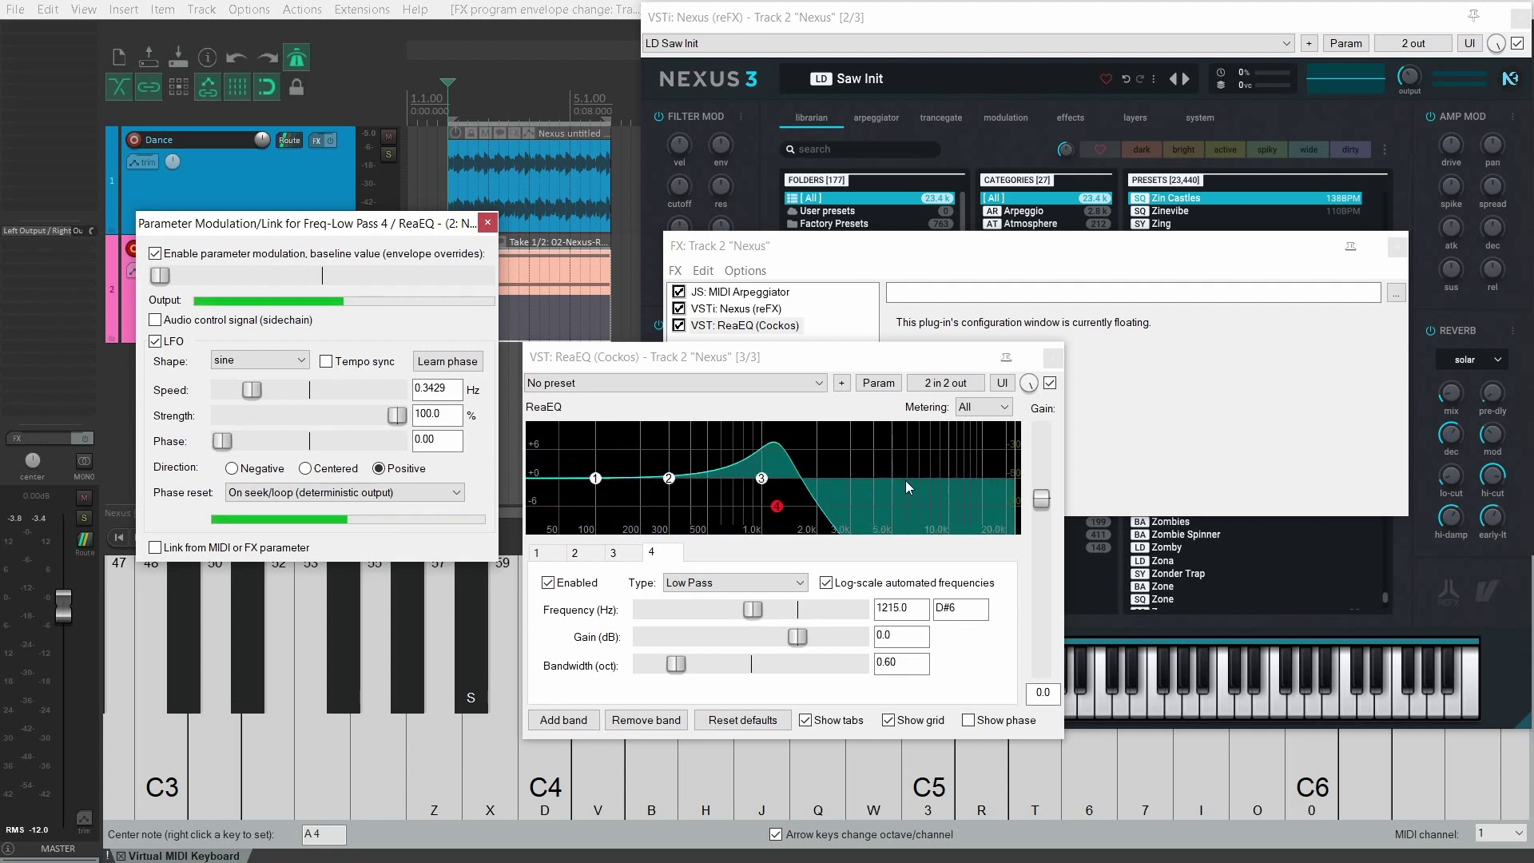
{"action": "left_click_drag", "start_coordinate": [397, 414], "coordinate": [292, 424]}
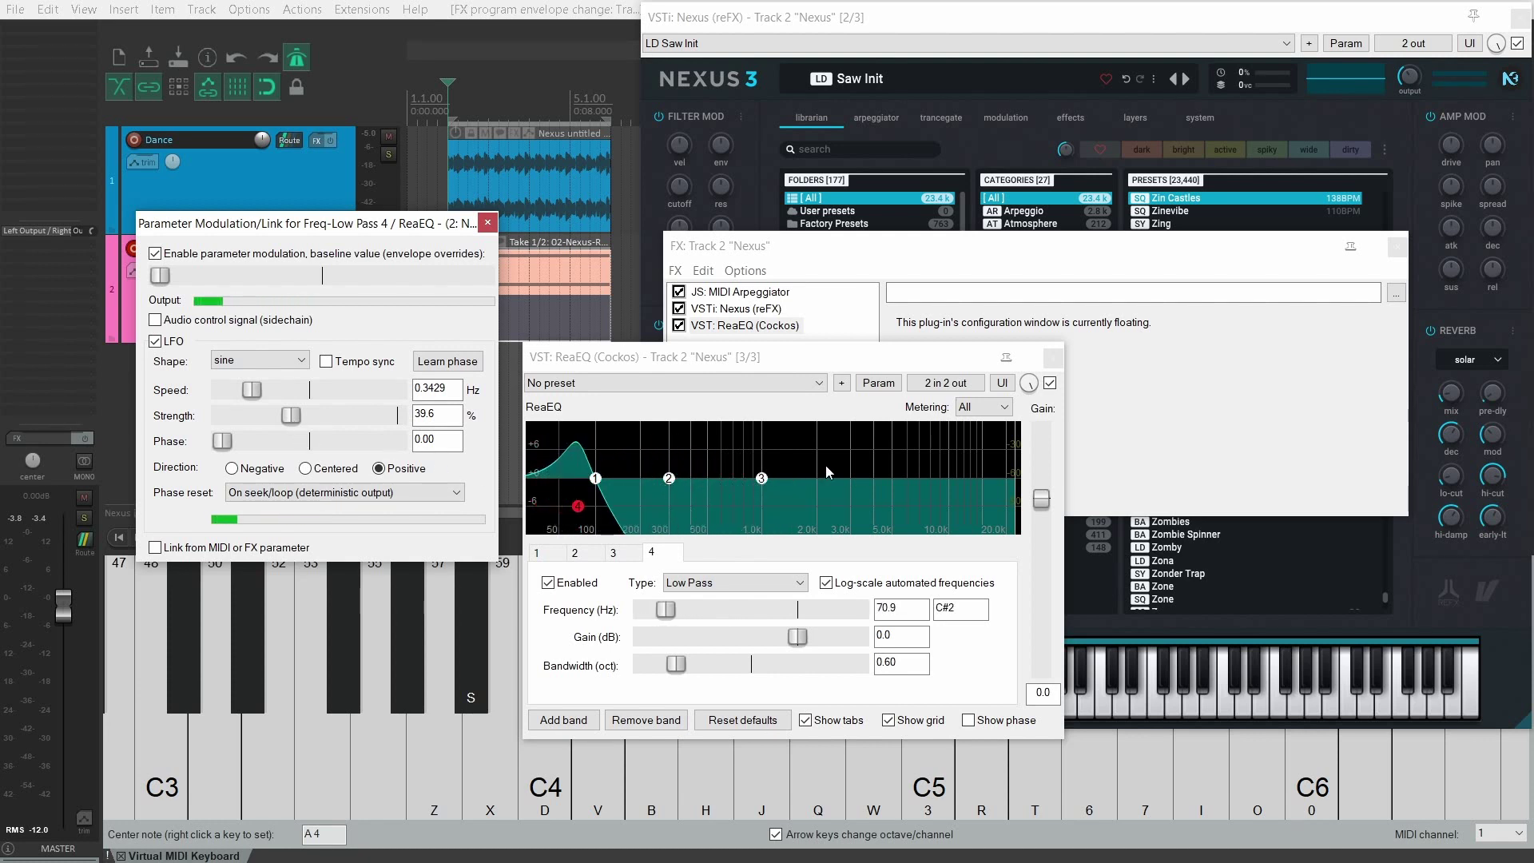
{"action": "left_click_drag", "start_coordinate": [160, 275], "coordinate": [326, 326]}
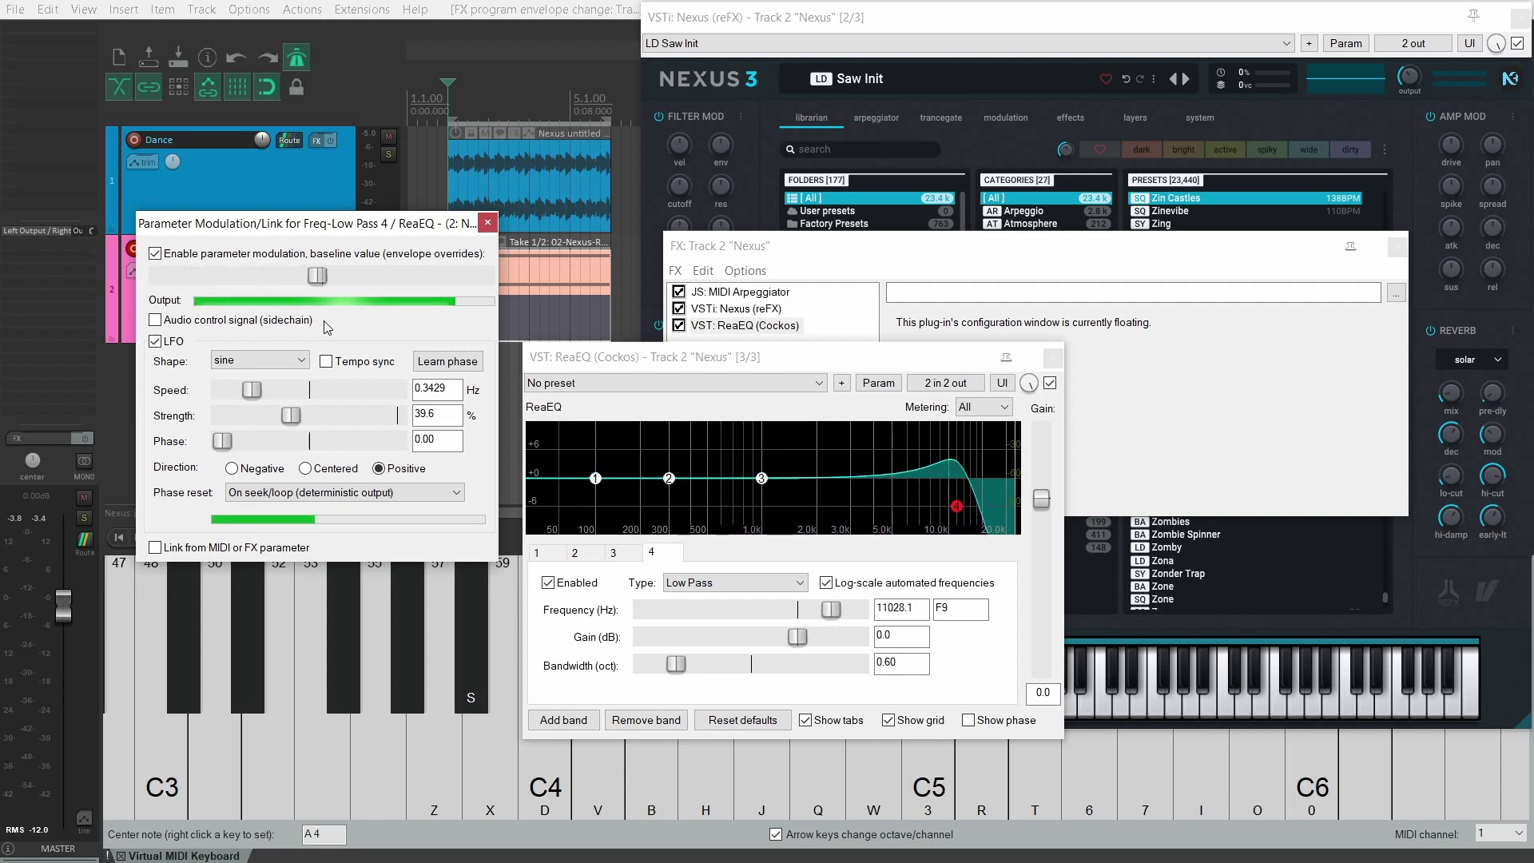
{"action": "left_click_drag", "start_coordinate": [316, 277], "coordinate": [321, 281]}
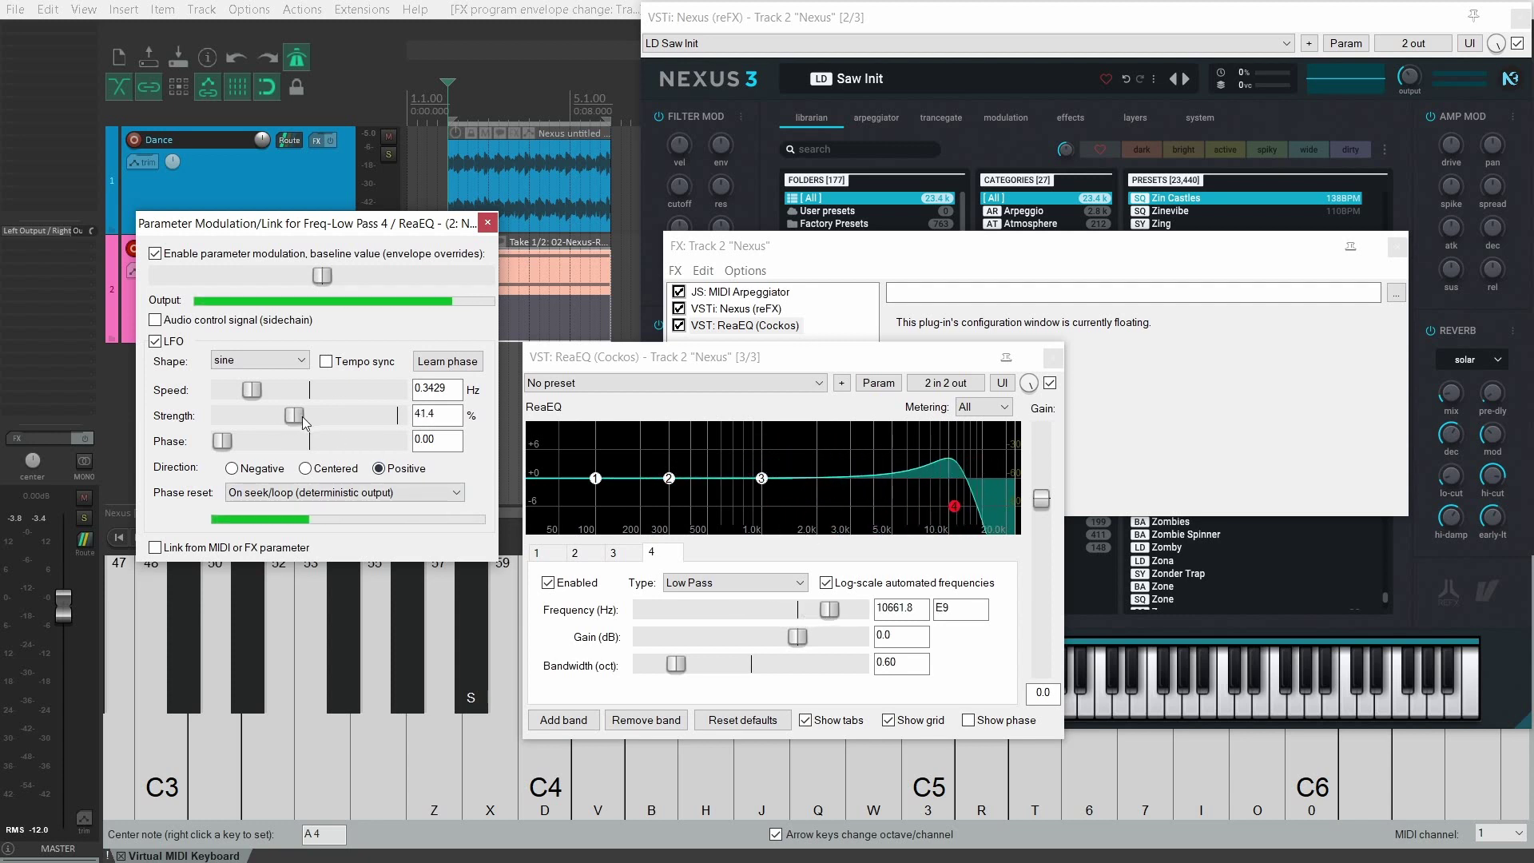
{"action": "left_click_drag", "start_coordinate": [252, 398], "coordinate": [250, 398]}
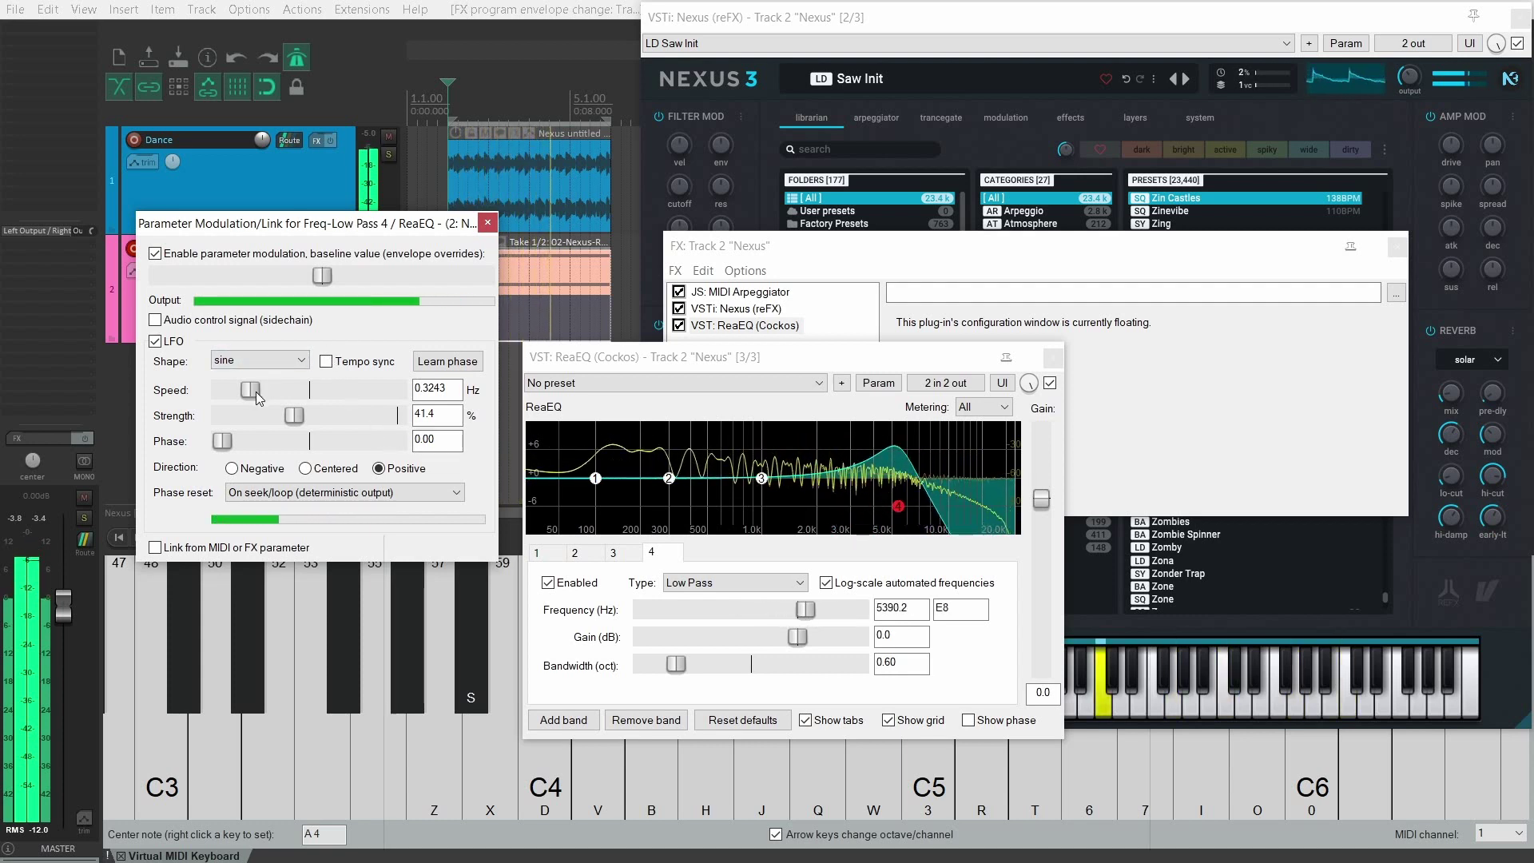
Lower the modulation baseline slightly, set LFO strength to 37.2 % and band 4 bandwidth to 0.47 oct, and close the modulation window.
{"action": "left_click_drag", "start_coordinate": [322, 276], "coordinate": [316, 281]}
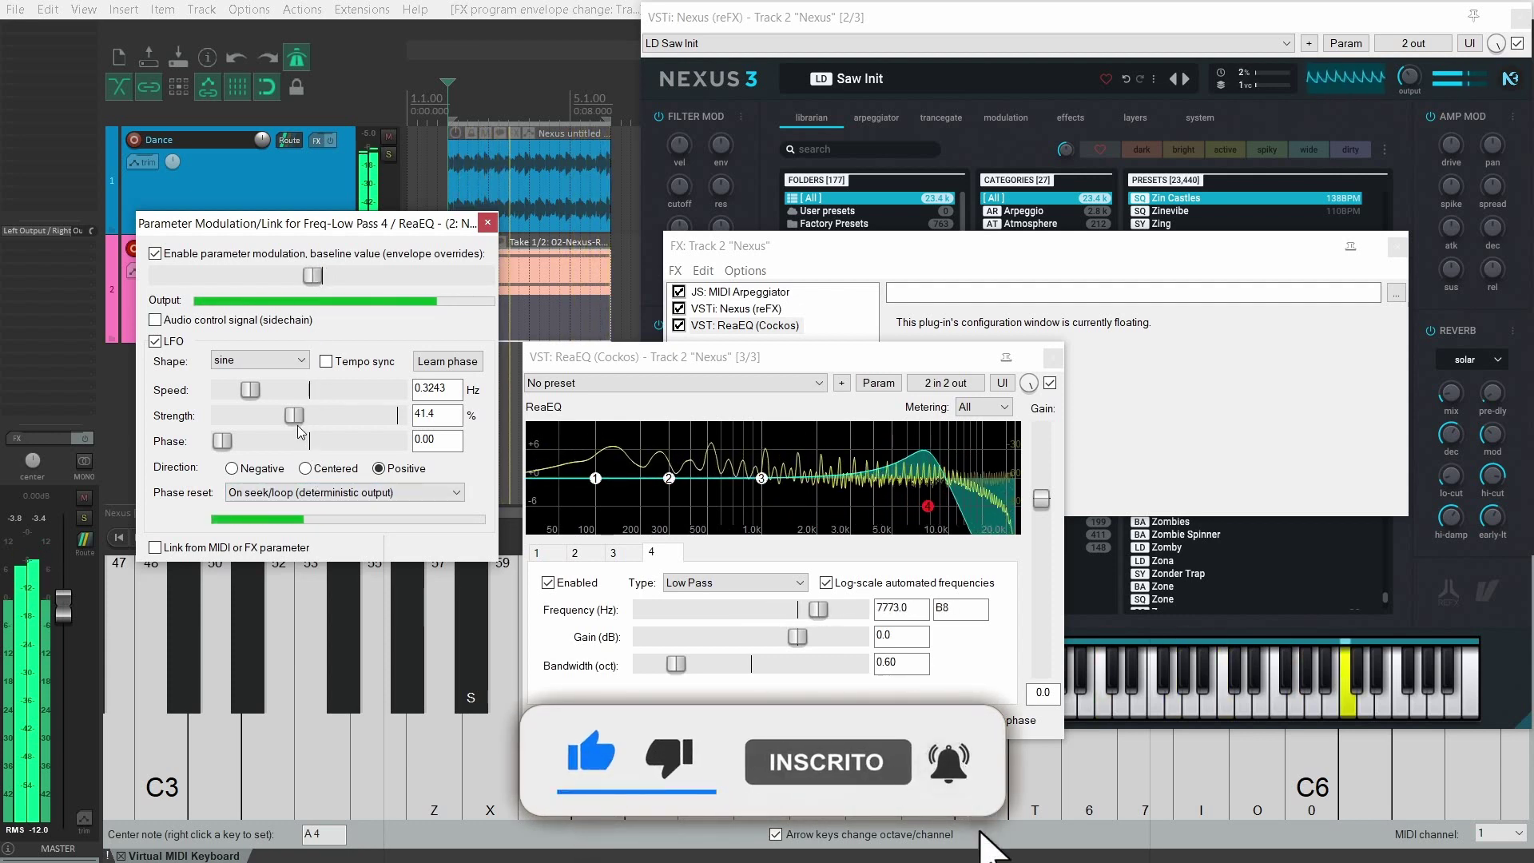
{"action": "left_click_drag", "start_coordinate": [295, 417], "coordinate": [291, 422]}
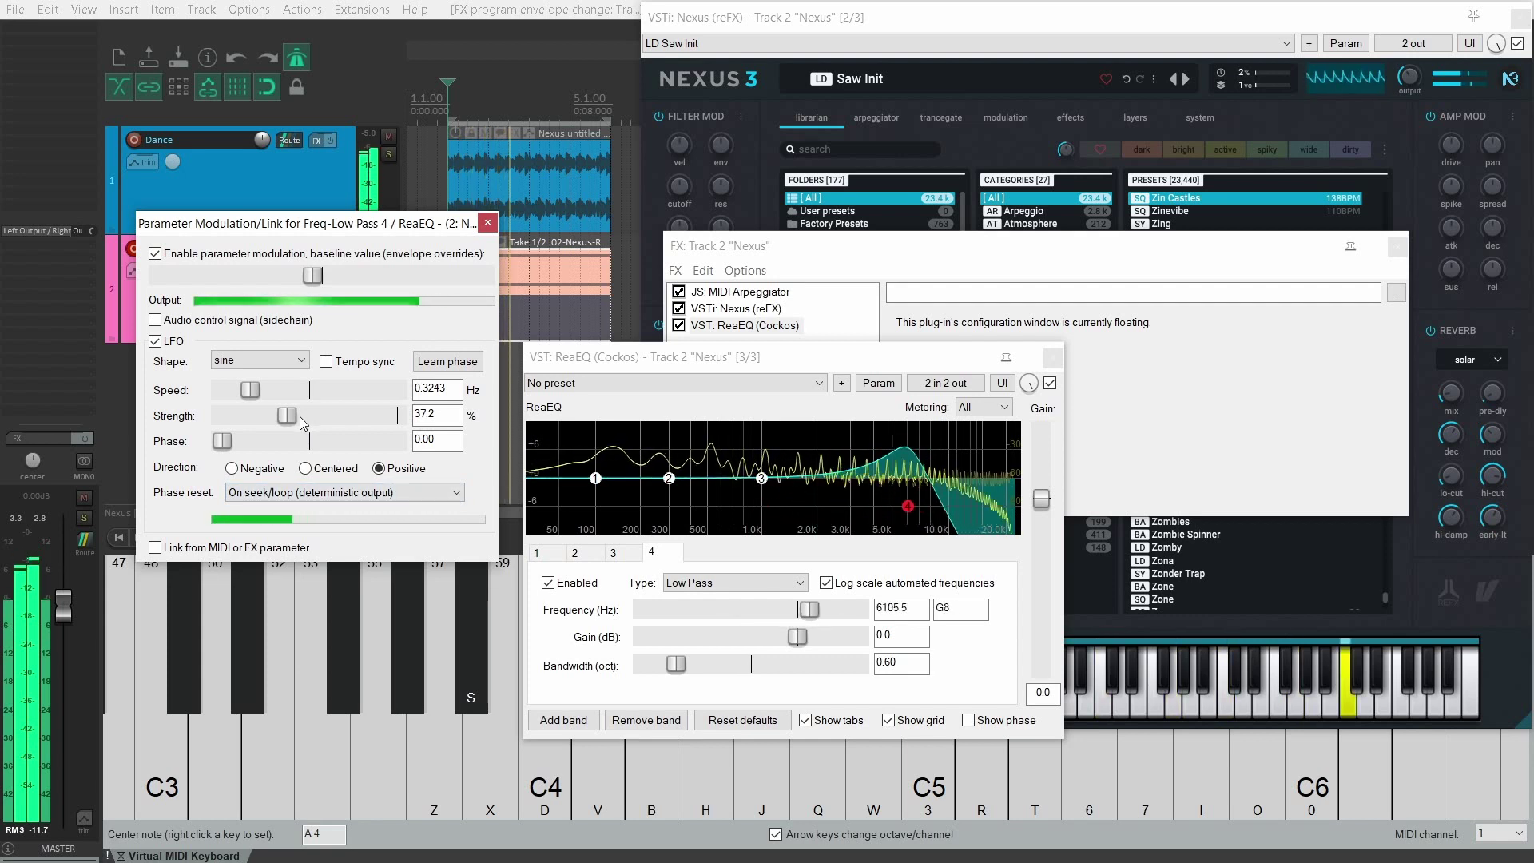
{"action": "left_click_drag", "start_coordinate": [683, 663], "coordinate": [674, 663]}
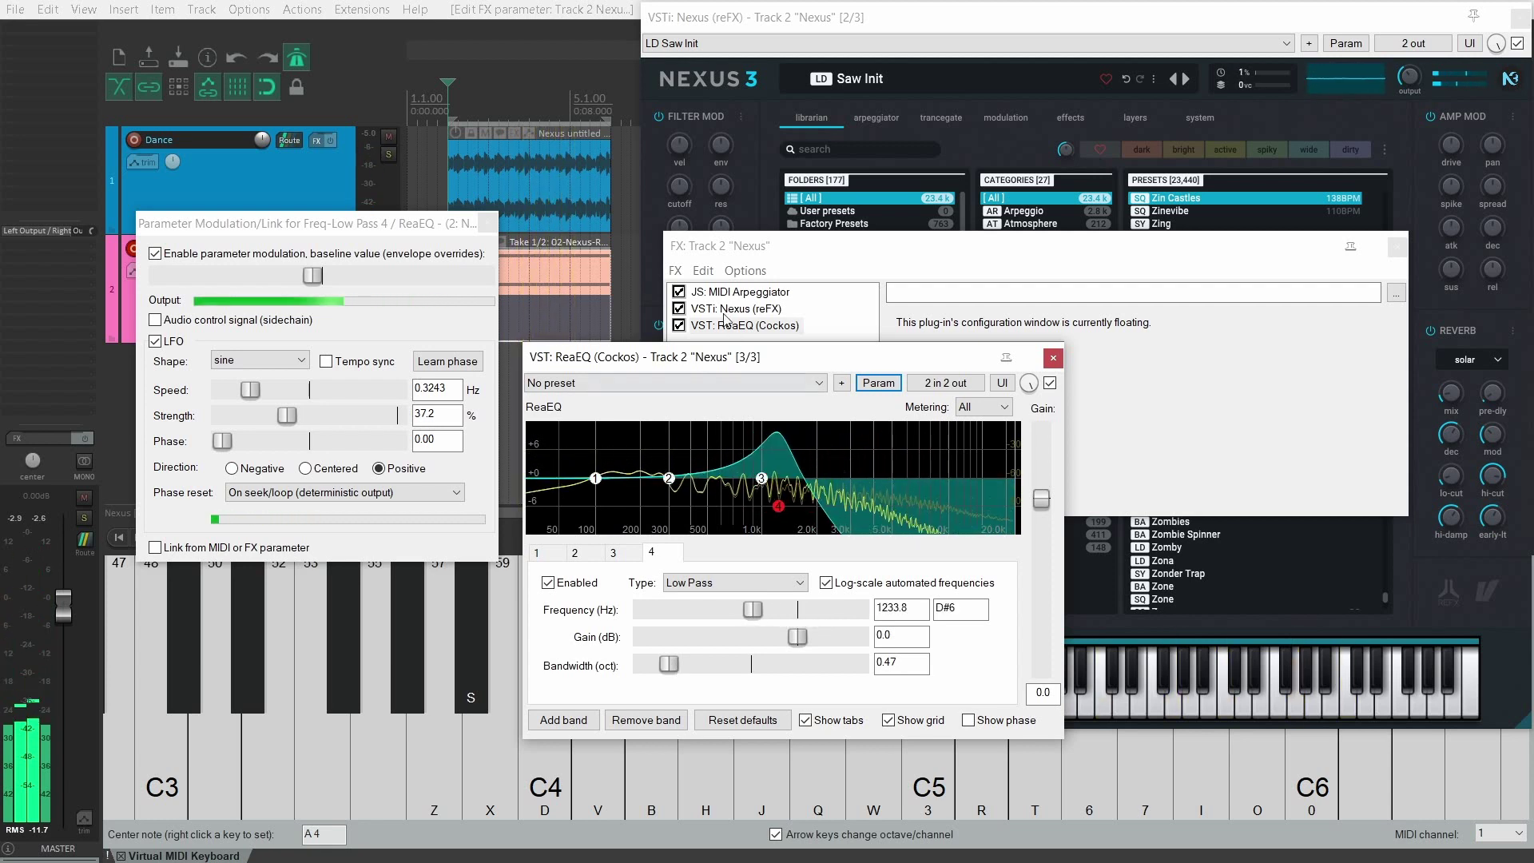
{"action": "left_click", "coordinate": [485, 224]}
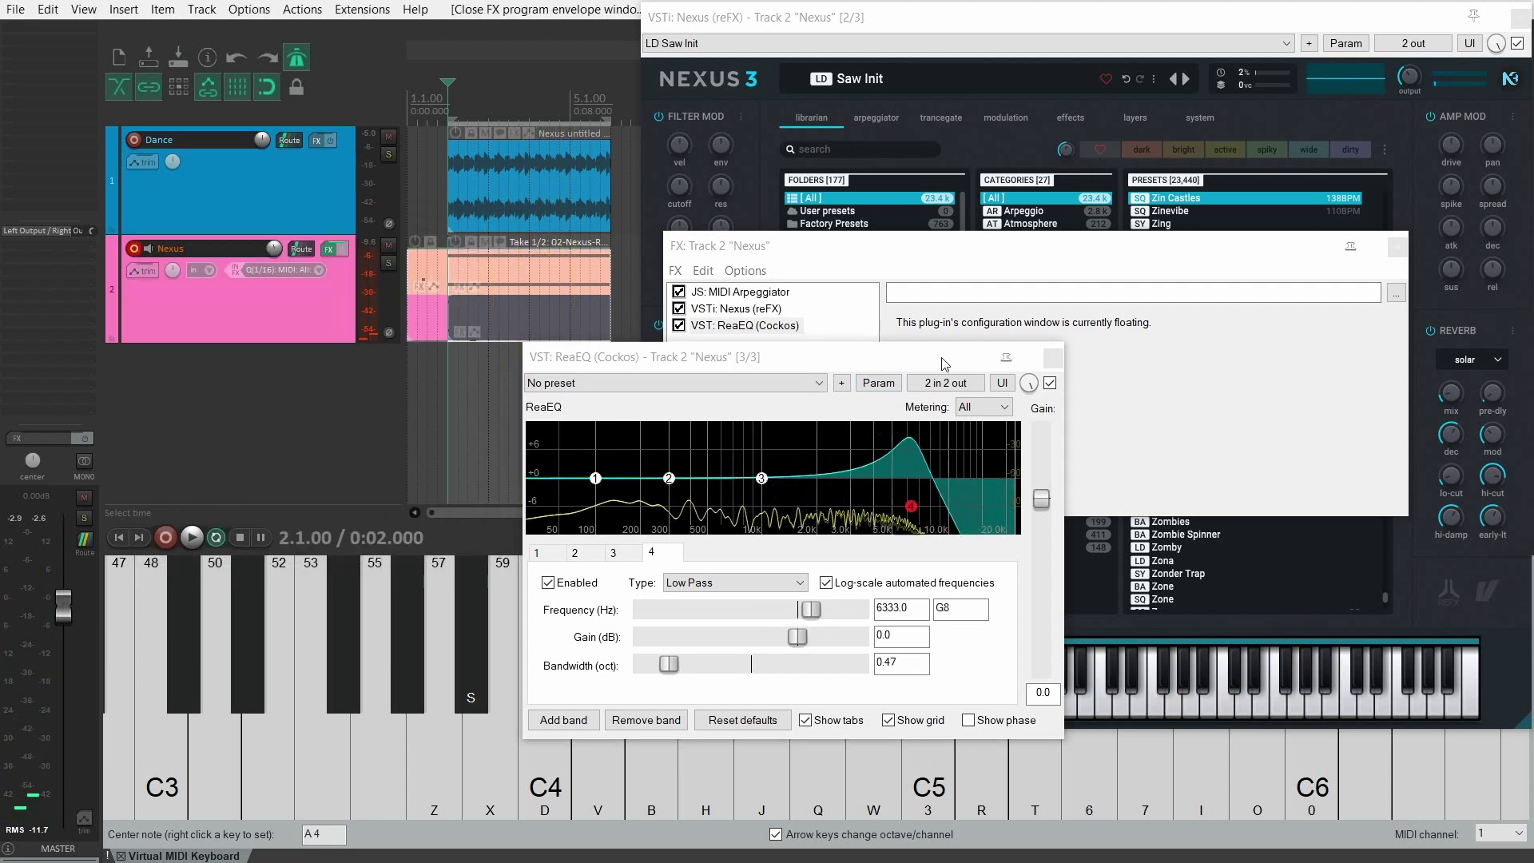
Close the floating ReaEQ window and add the Arturia Rev PLATE-140 VST3 reverb to the Nexus track.
{"action": "left_click", "coordinate": [1049, 360]}
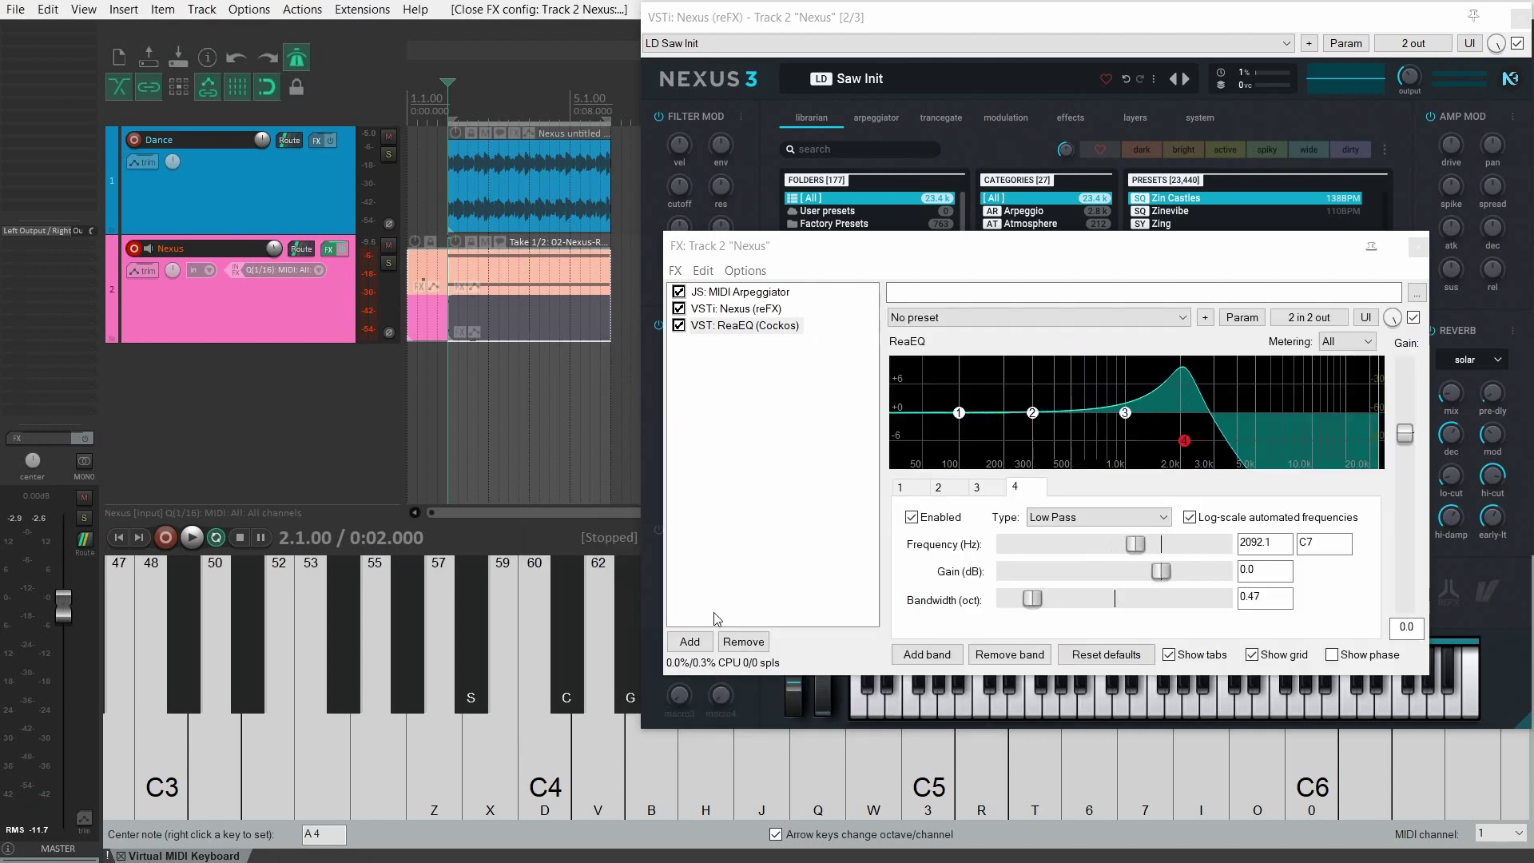
{"action": "left_click", "coordinate": [689, 641]}
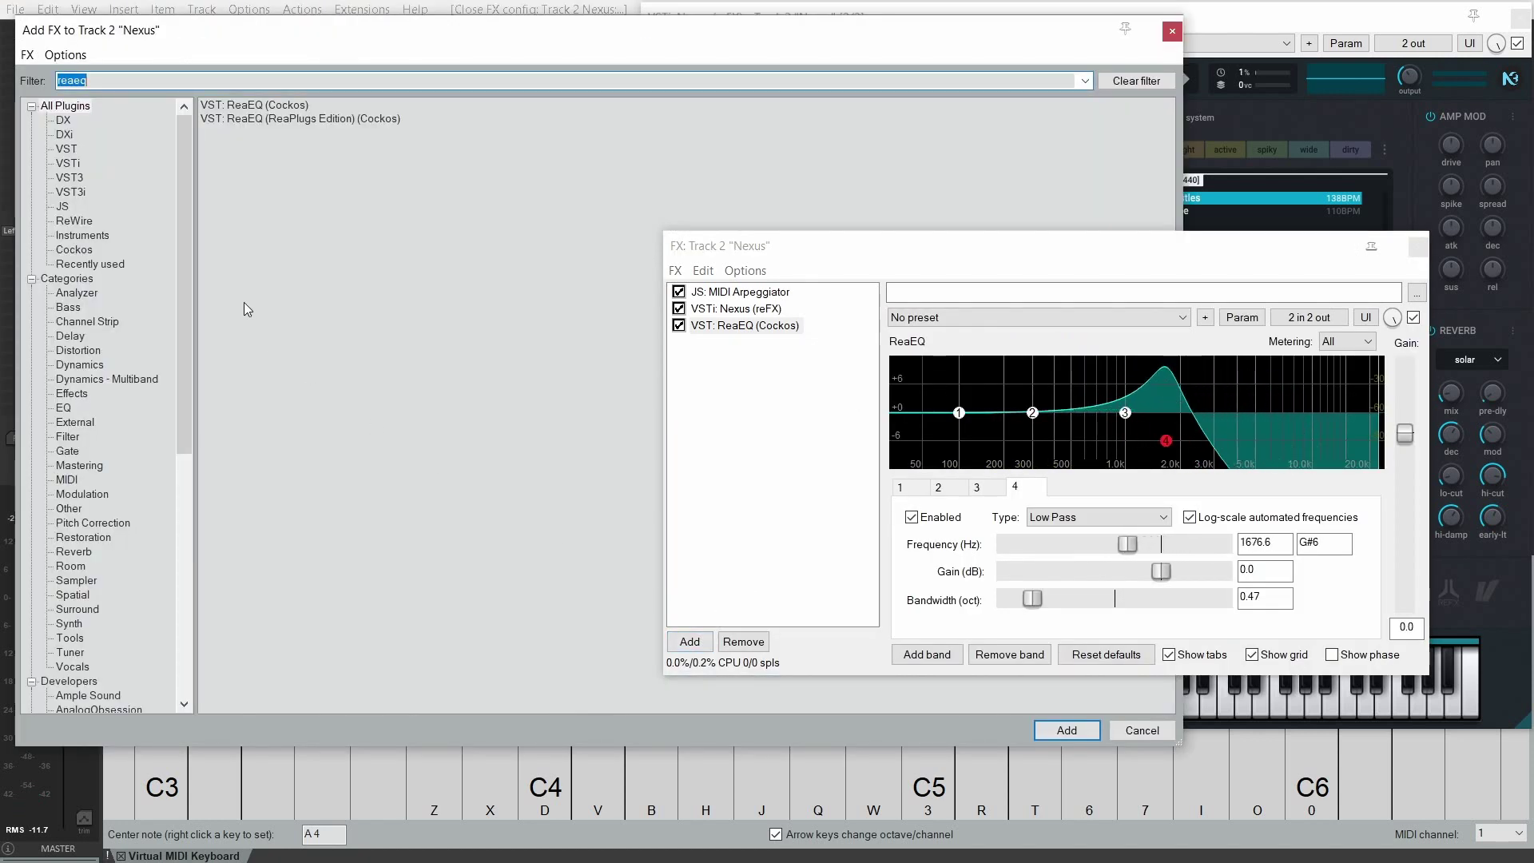
{"action": "key", "text": "BackSpace"}
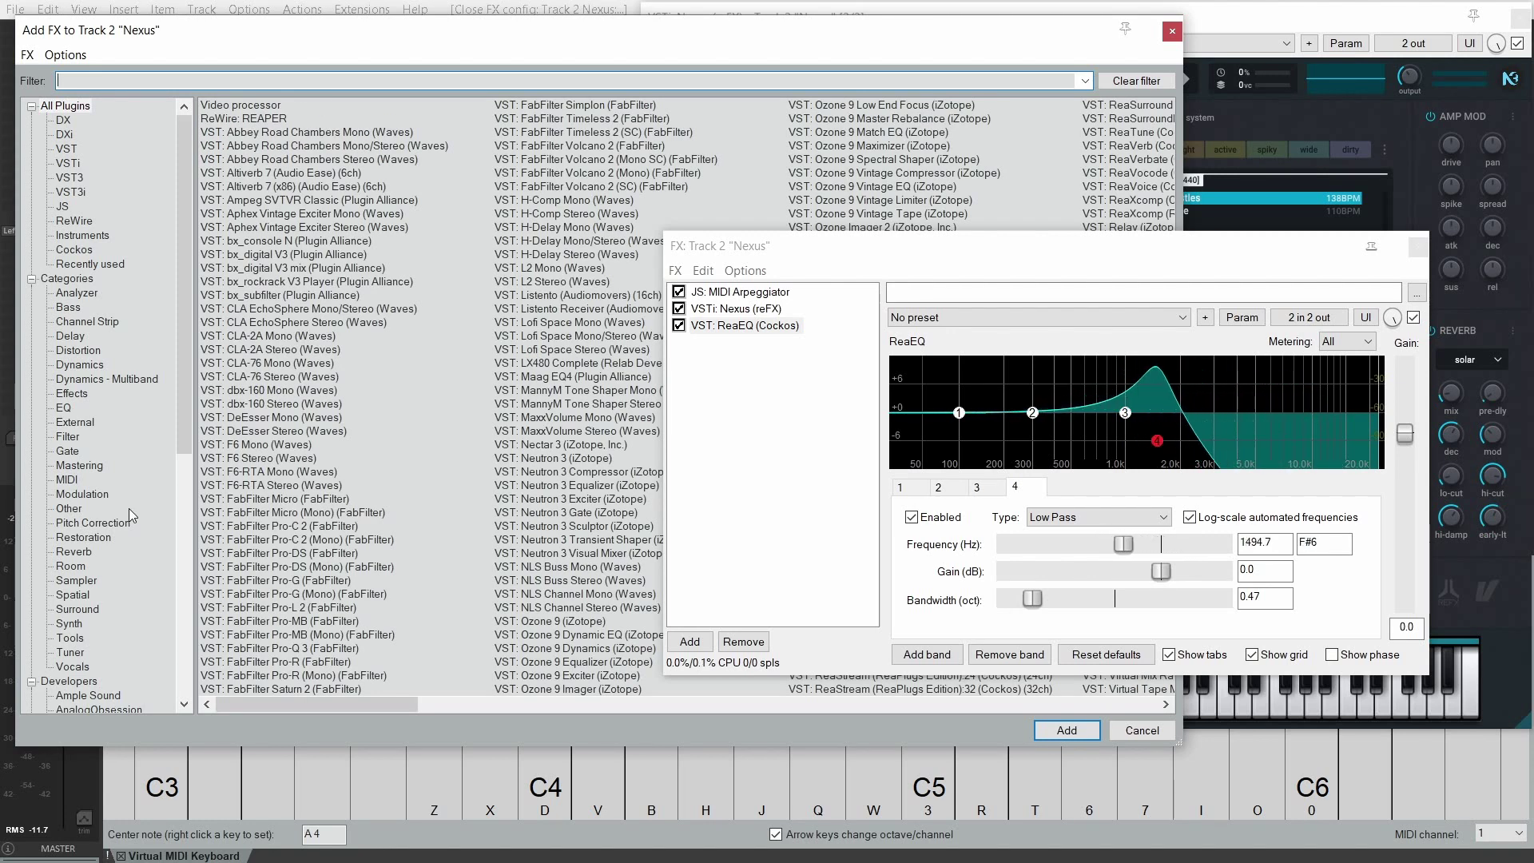
{"action": "scroll", "coordinate": [133, 511], "scroll_direction": "down", "scroll_amount": 6}
{"action": "left_click", "coordinate": [71, 465]}
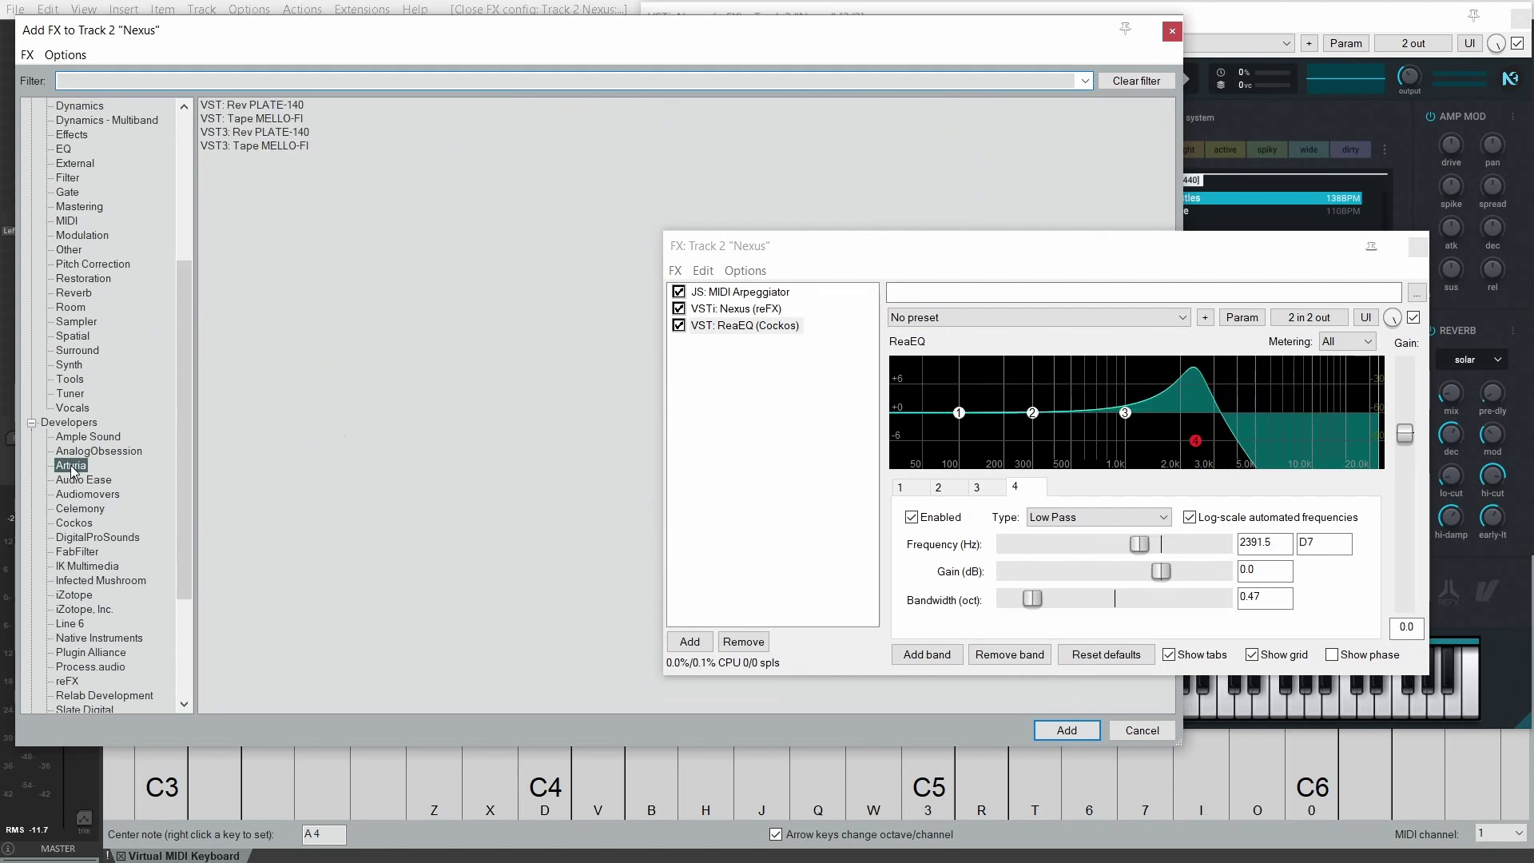
{"action": "double_click", "coordinate": [256, 133]}
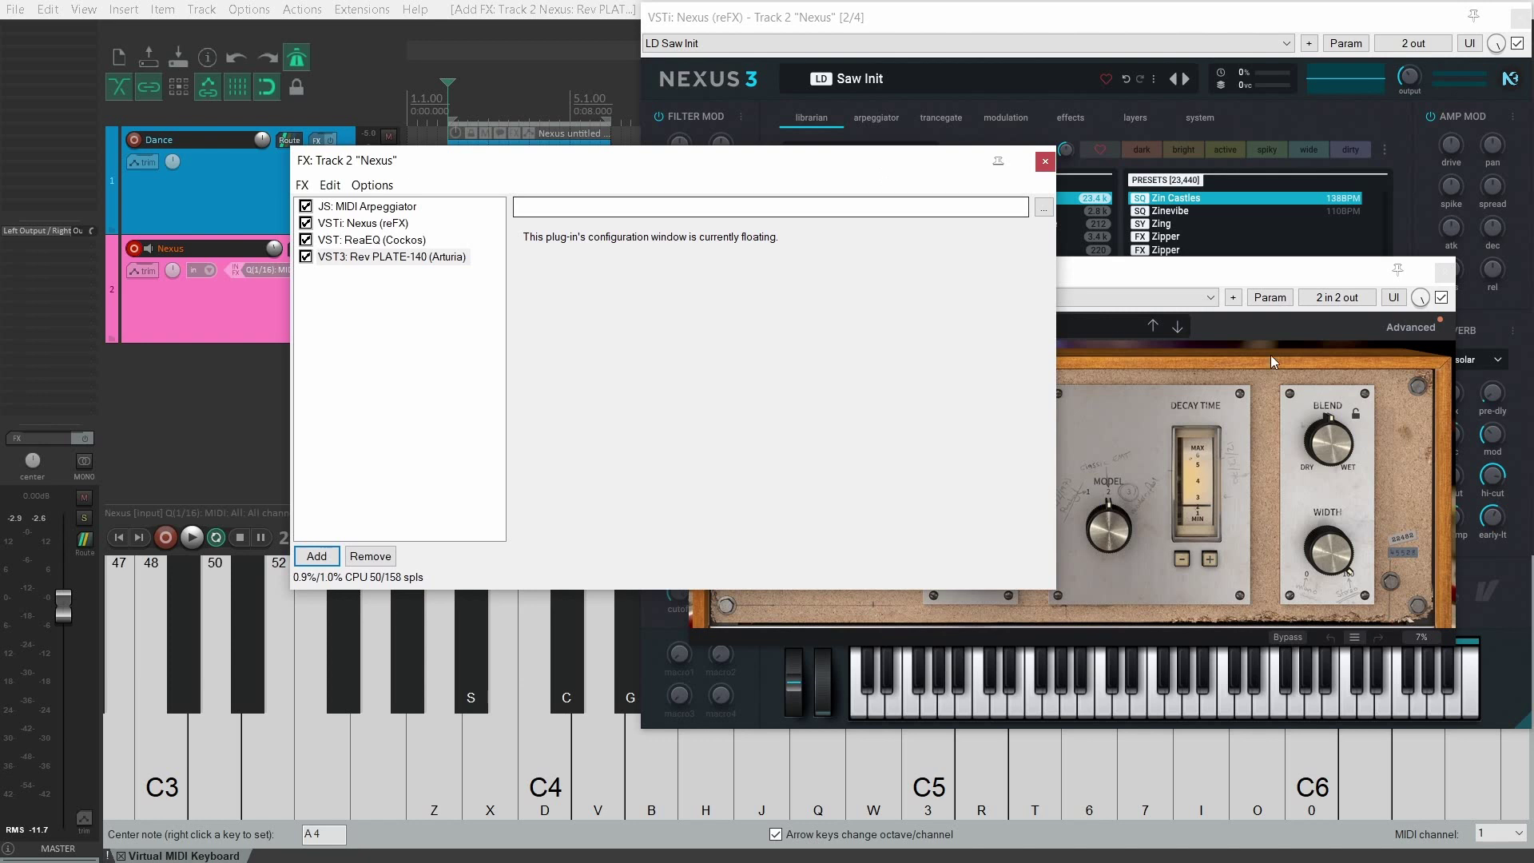
Load the Classic Plate preset in Rev PLATE-140 and close its preset browser.
{"action": "left_click_drag", "start_coordinate": [1405, 275], "coordinate": [1239, 299]}
{"action": "left_click", "coordinate": [772, 352]}
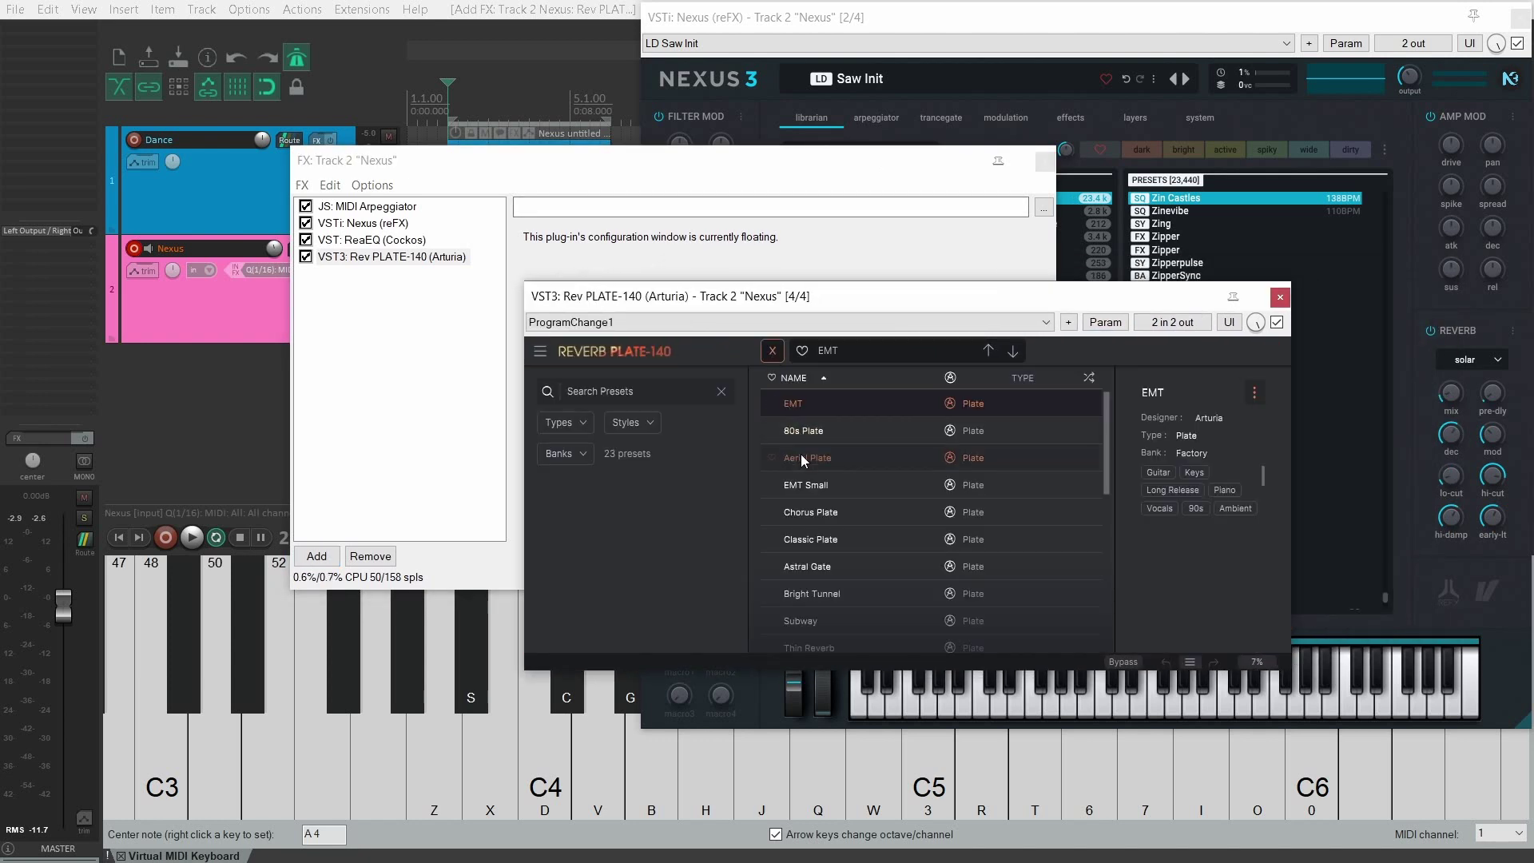
{"action": "left_click", "coordinate": [822, 536]}
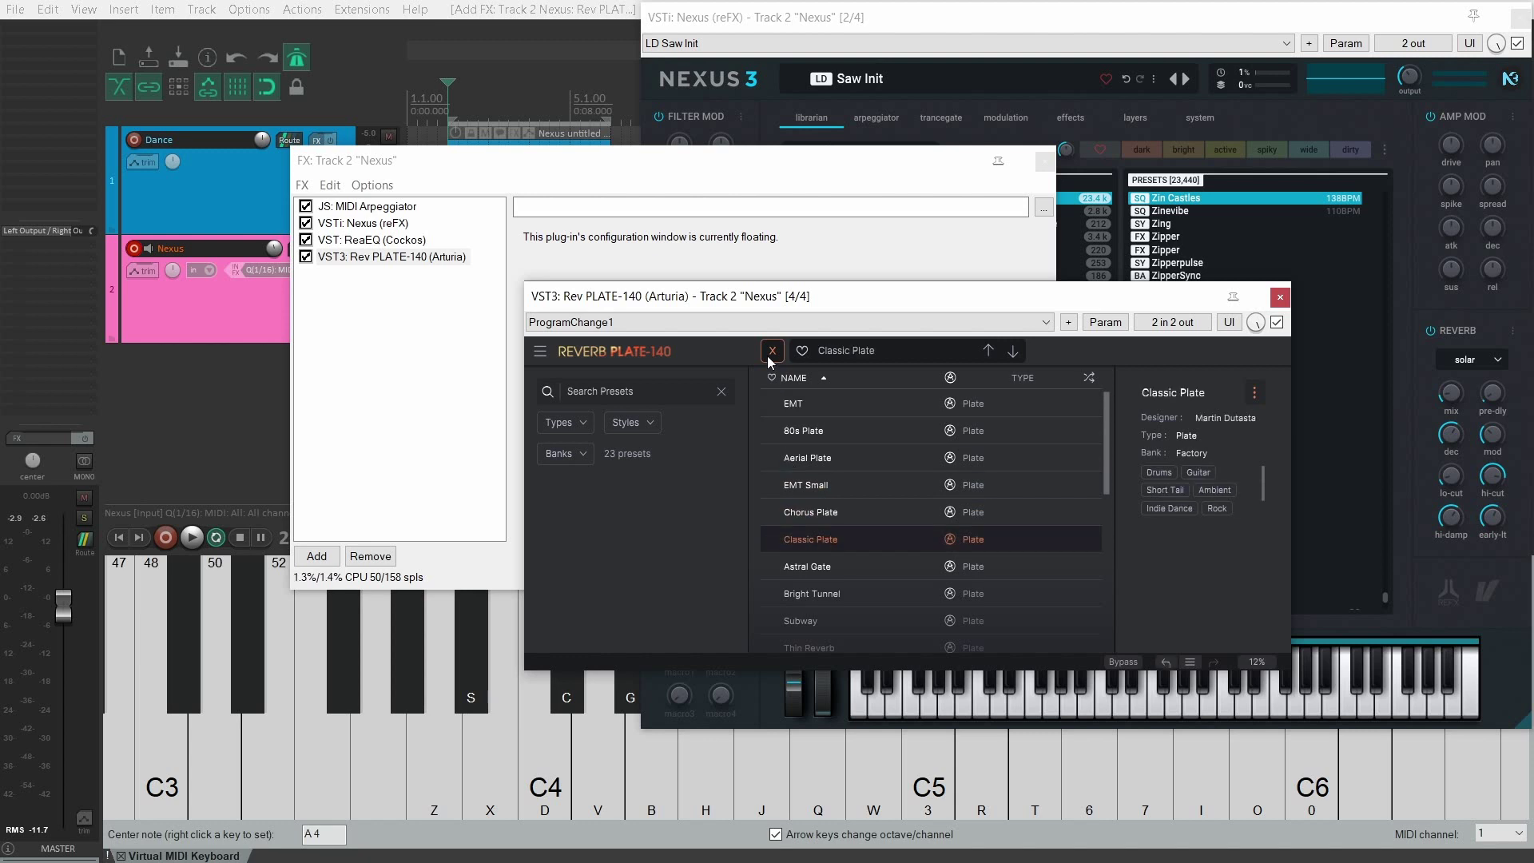
{"action": "left_click", "coordinate": [770, 352]}
Lower the plate reverb's stereo width to 19.6 %, audition it in playback and close the reverb's floating window.
{"action": "left_click_drag", "start_coordinate": [919, 303], "coordinate": [905, 368]}
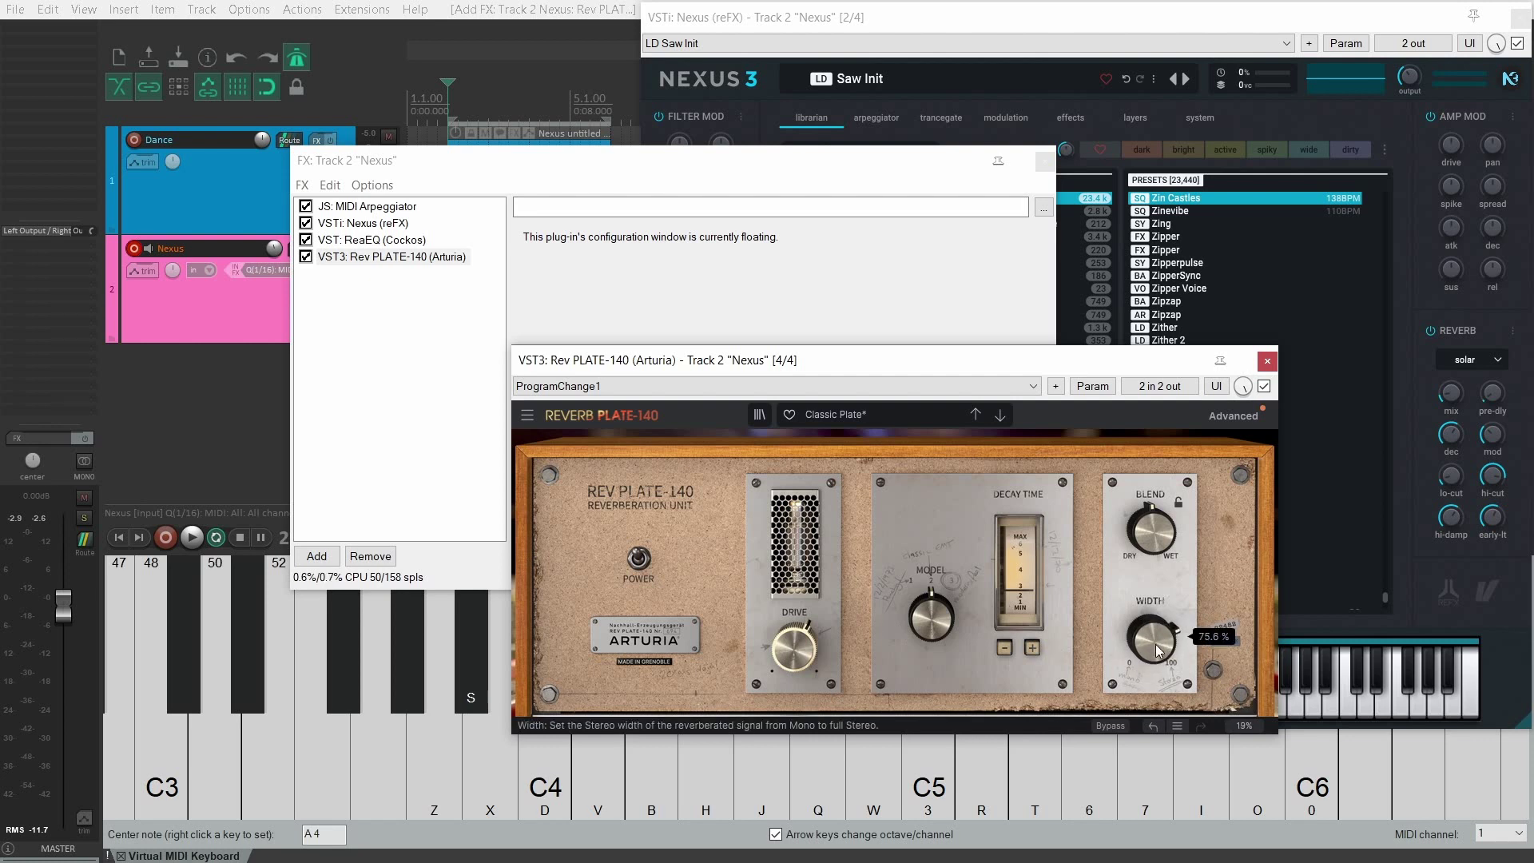
{"action": "left_click_drag", "start_coordinate": [1148, 655], "coordinate": [1123, 660]}
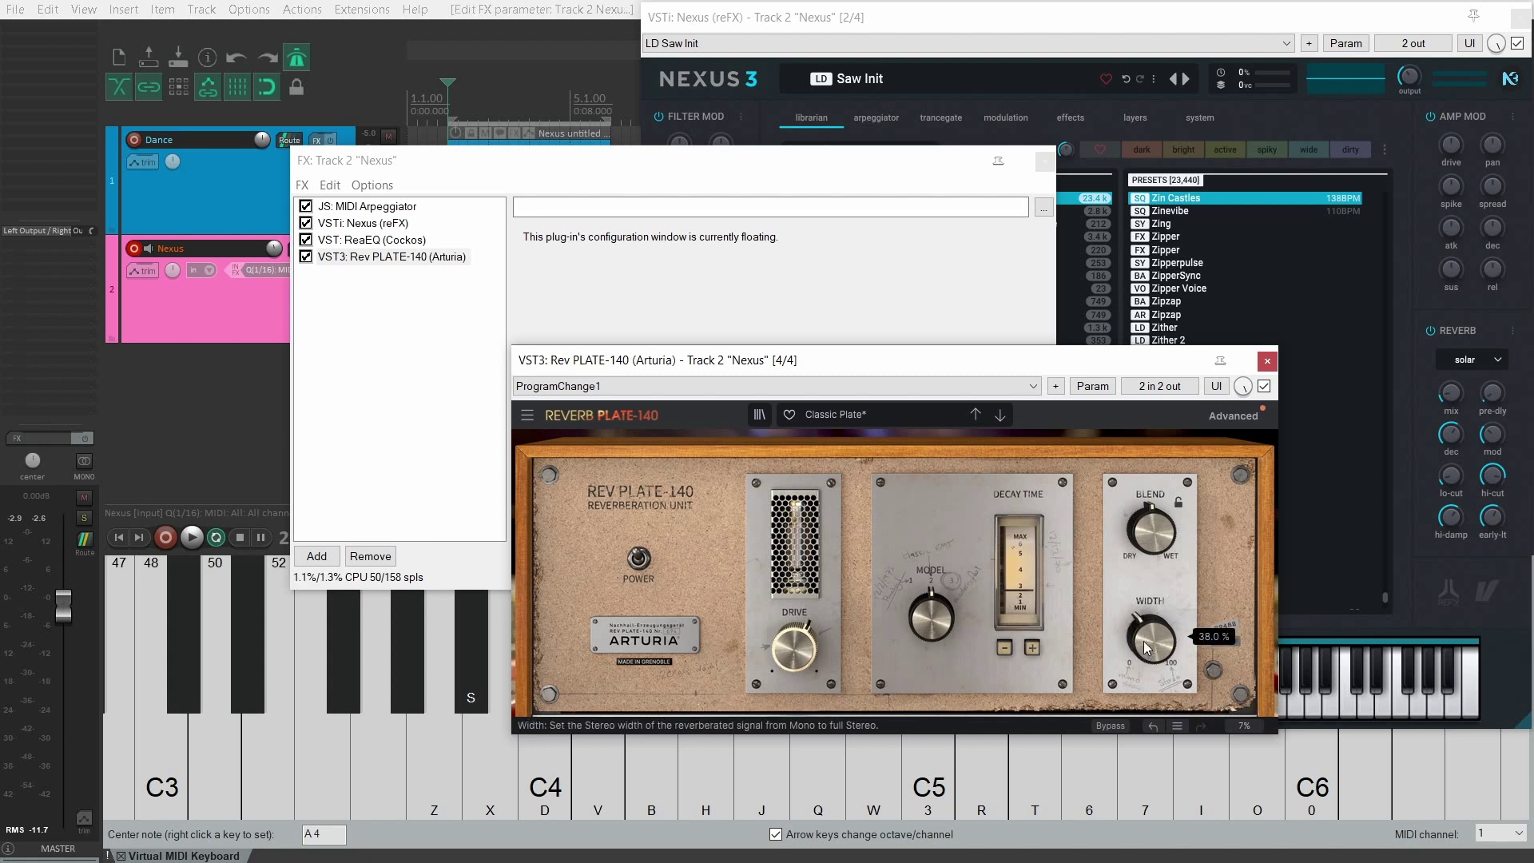
{"action": "left_click_drag", "start_coordinate": [1144, 649], "coordinate": [1149, 659]}
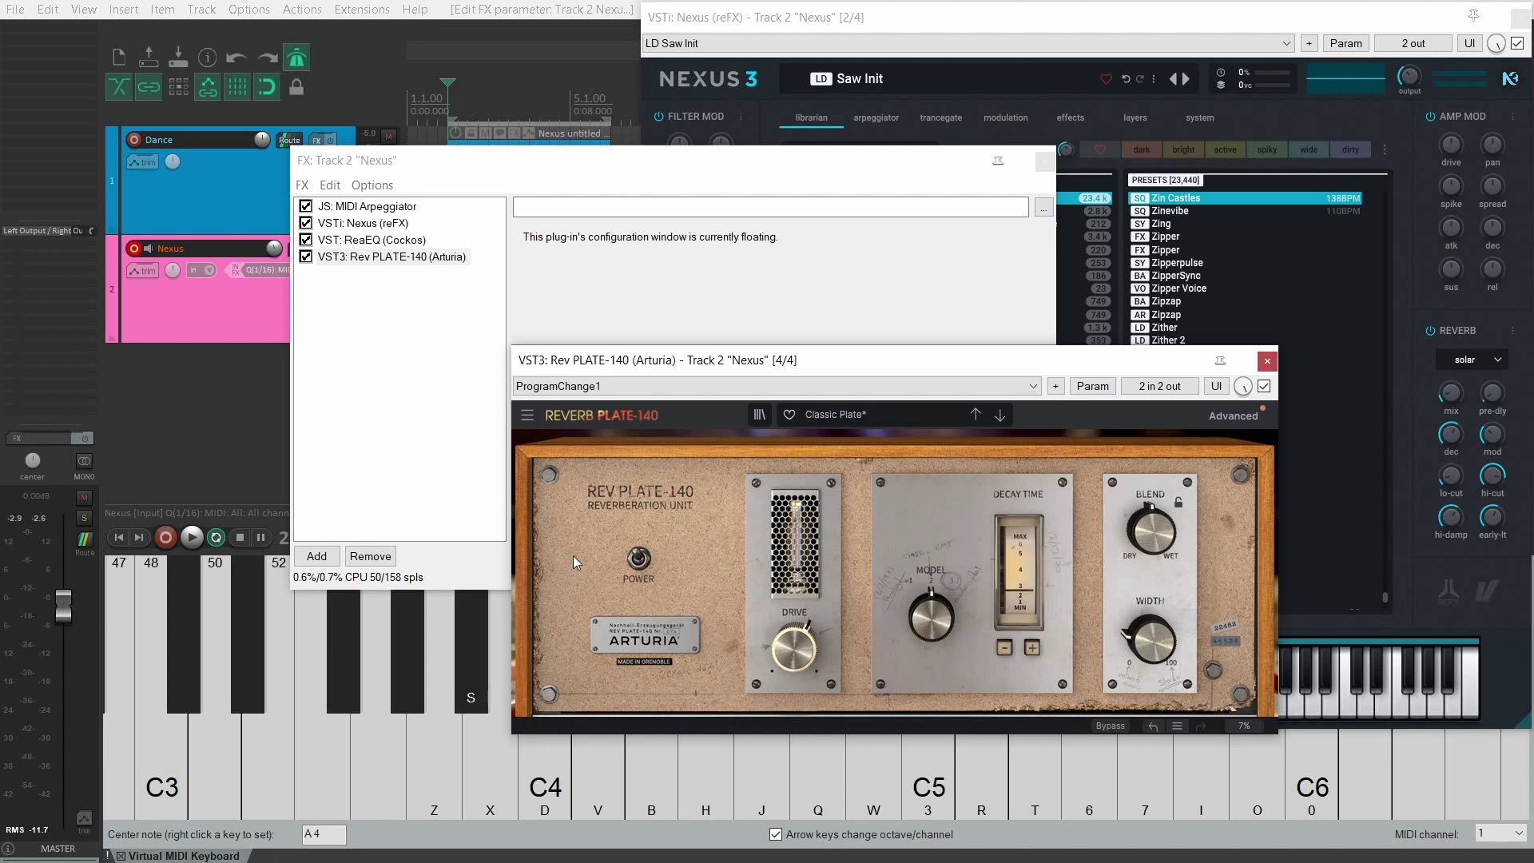
{"action": "key", "text": "space"}
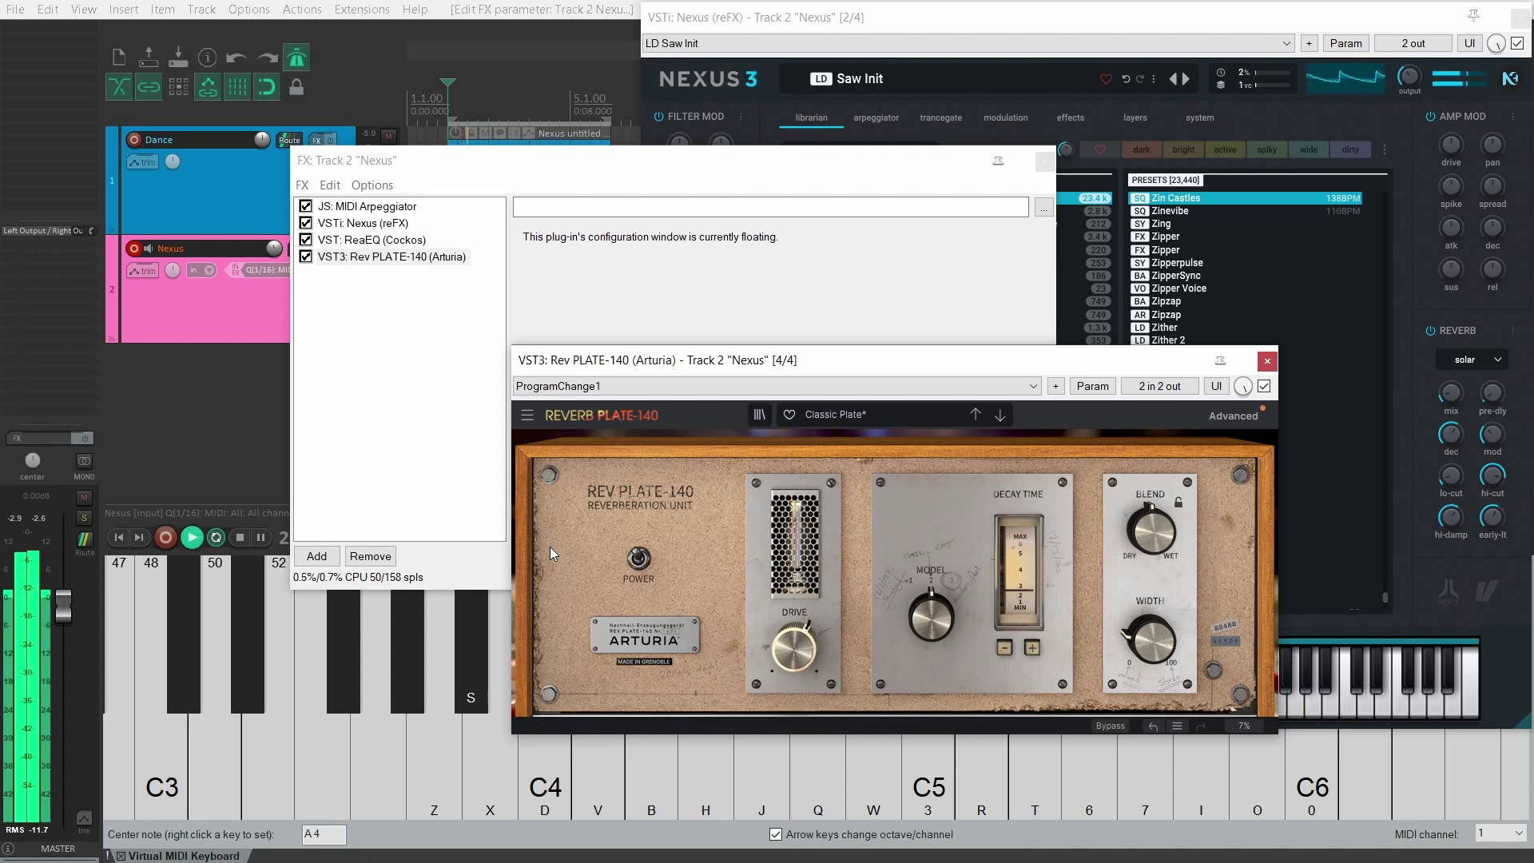
{"action": "scroll", "coordinate": [1147, 643], "scroll_direction": "down", "scroll_amount": 2}
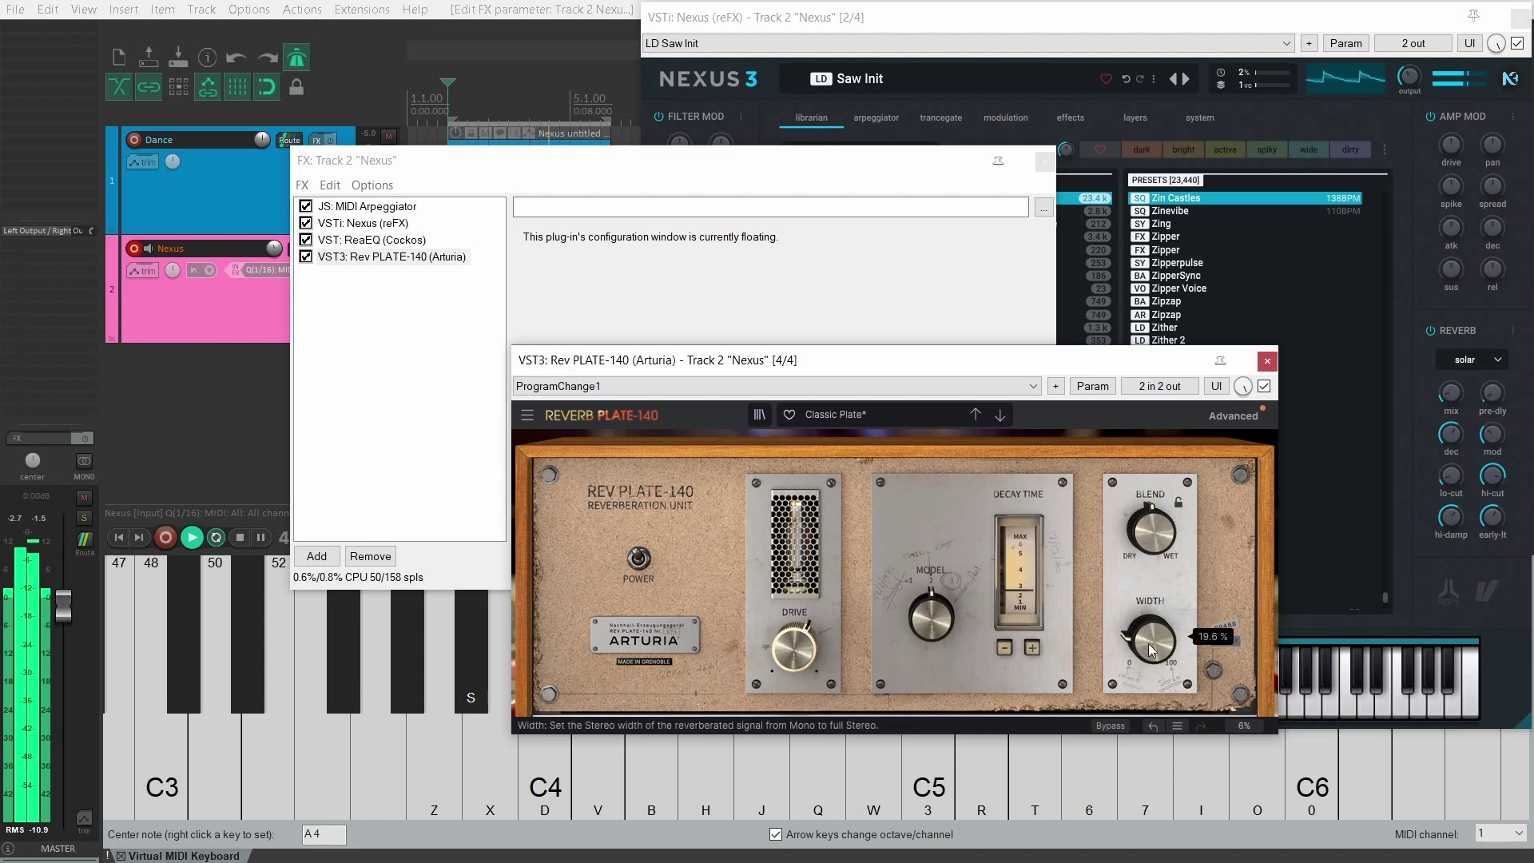
{"action": "key", "text": "space"}
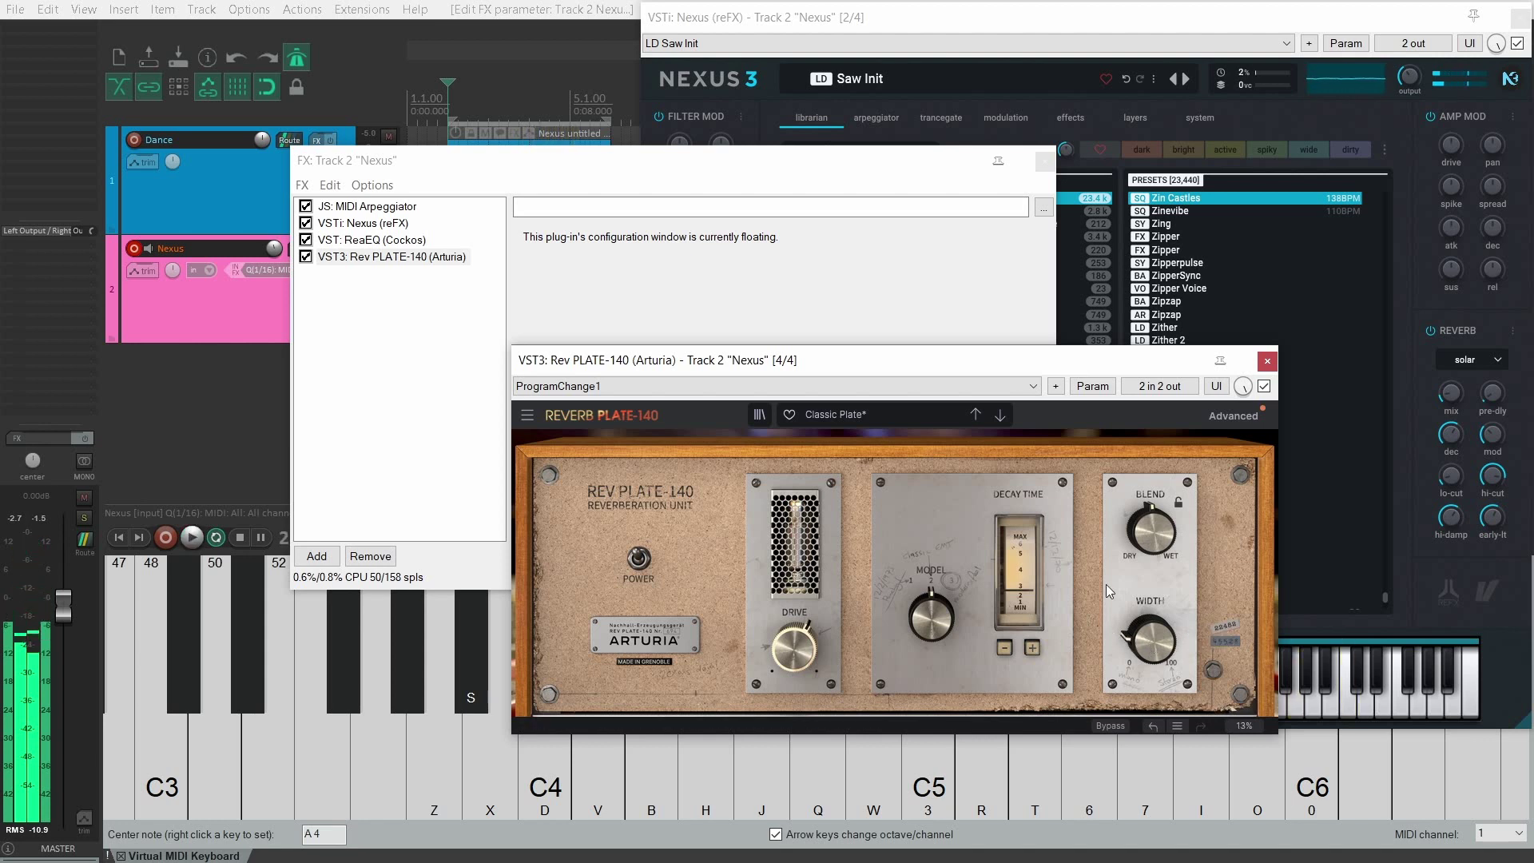
{"action": "left_click", "coordinate": [1267, 360]}
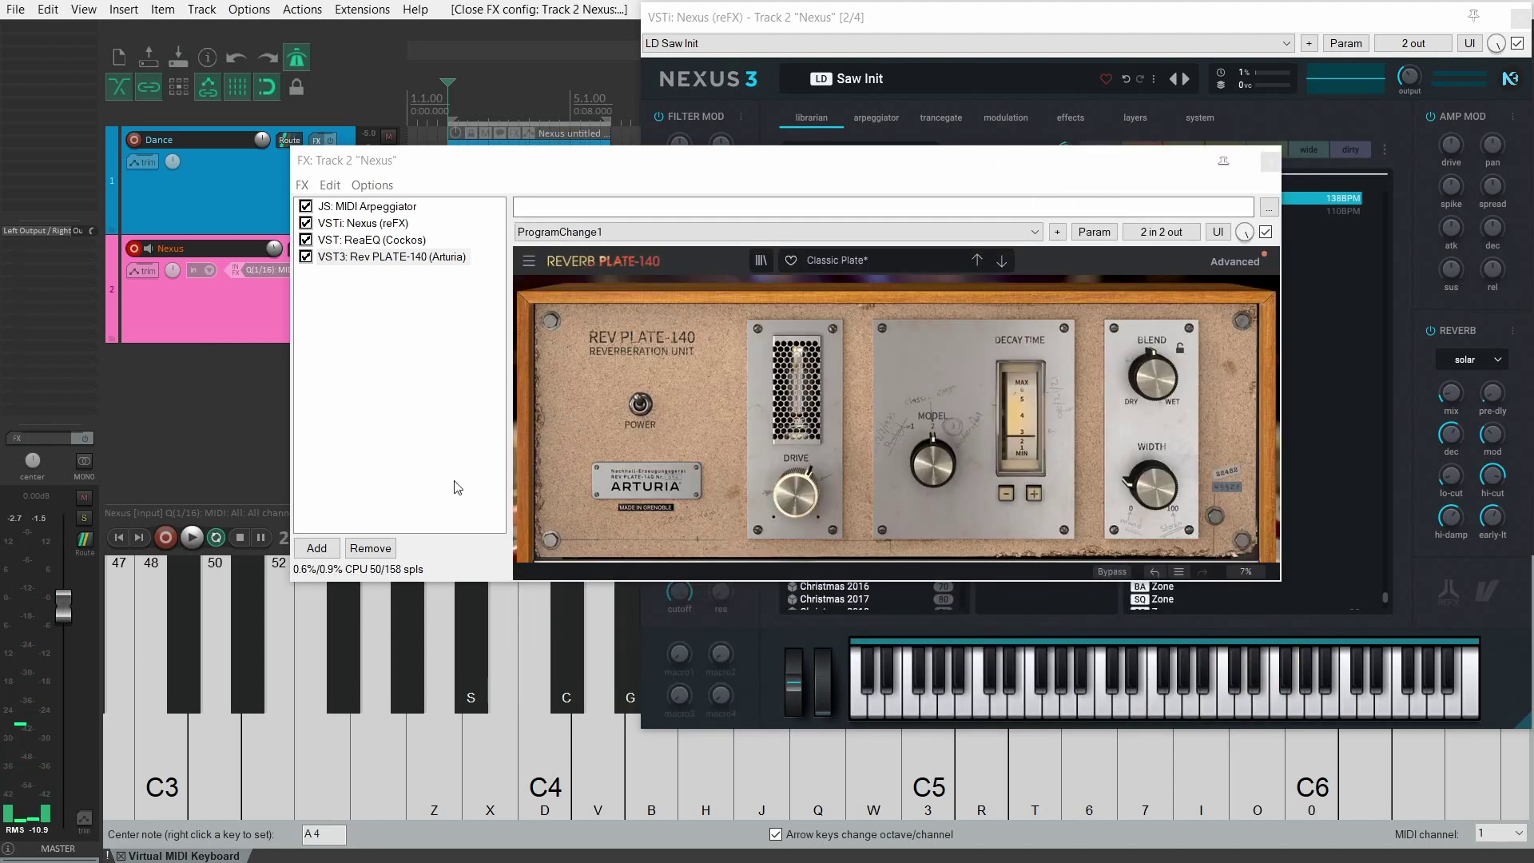
Add the Waves H-Delay Stereo VST to the Nexus track and close the FX chain window.
{"action": "left_click", "coordinate": [316, 548]}
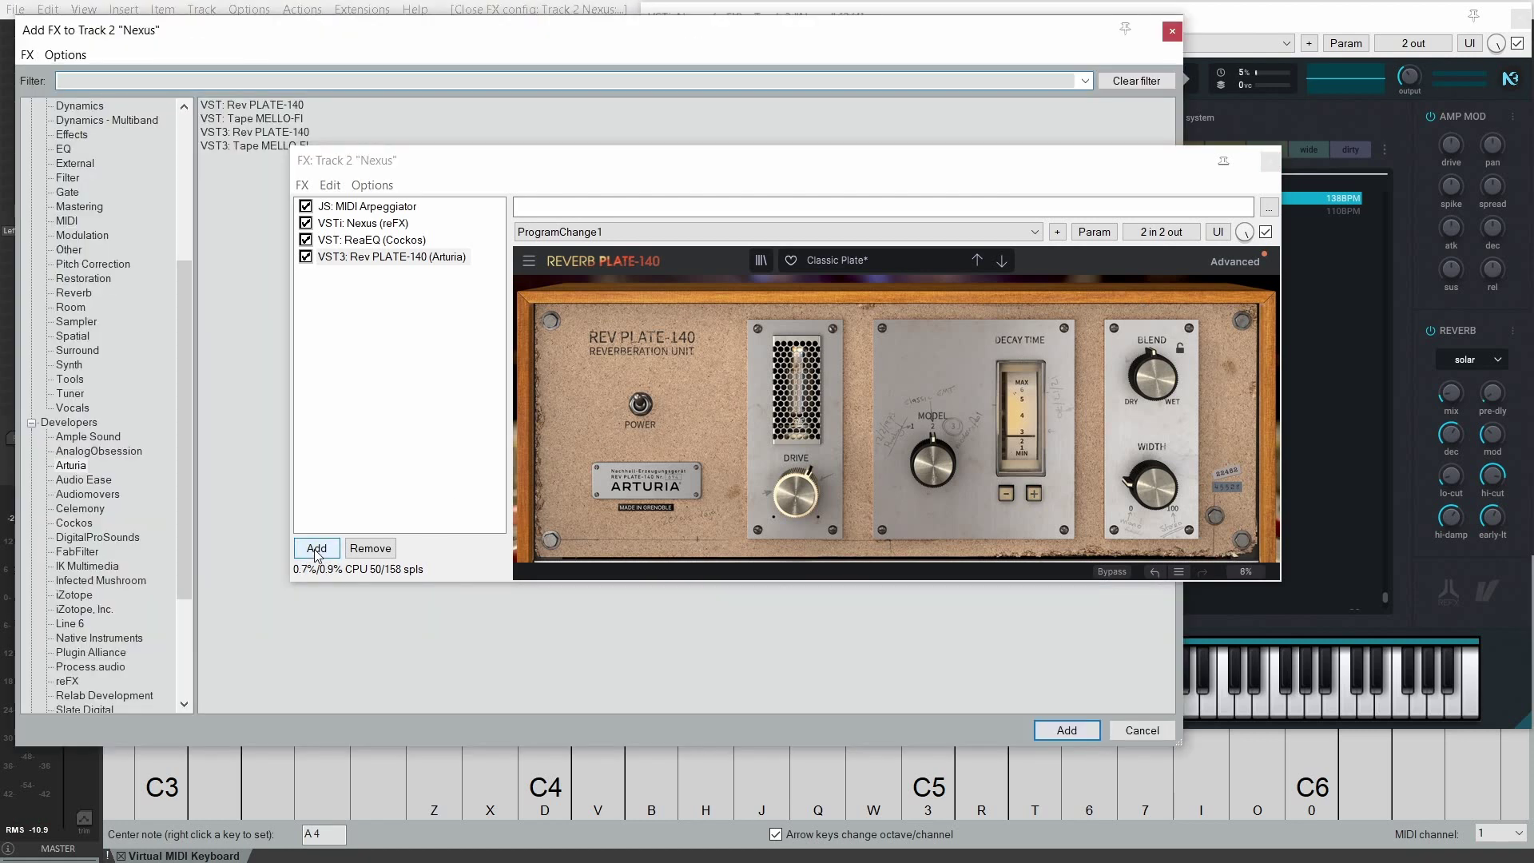
{"action": "scroll", "coordinate": [71, 460], "scroll_direction": "down", "scroll_amount": 4}
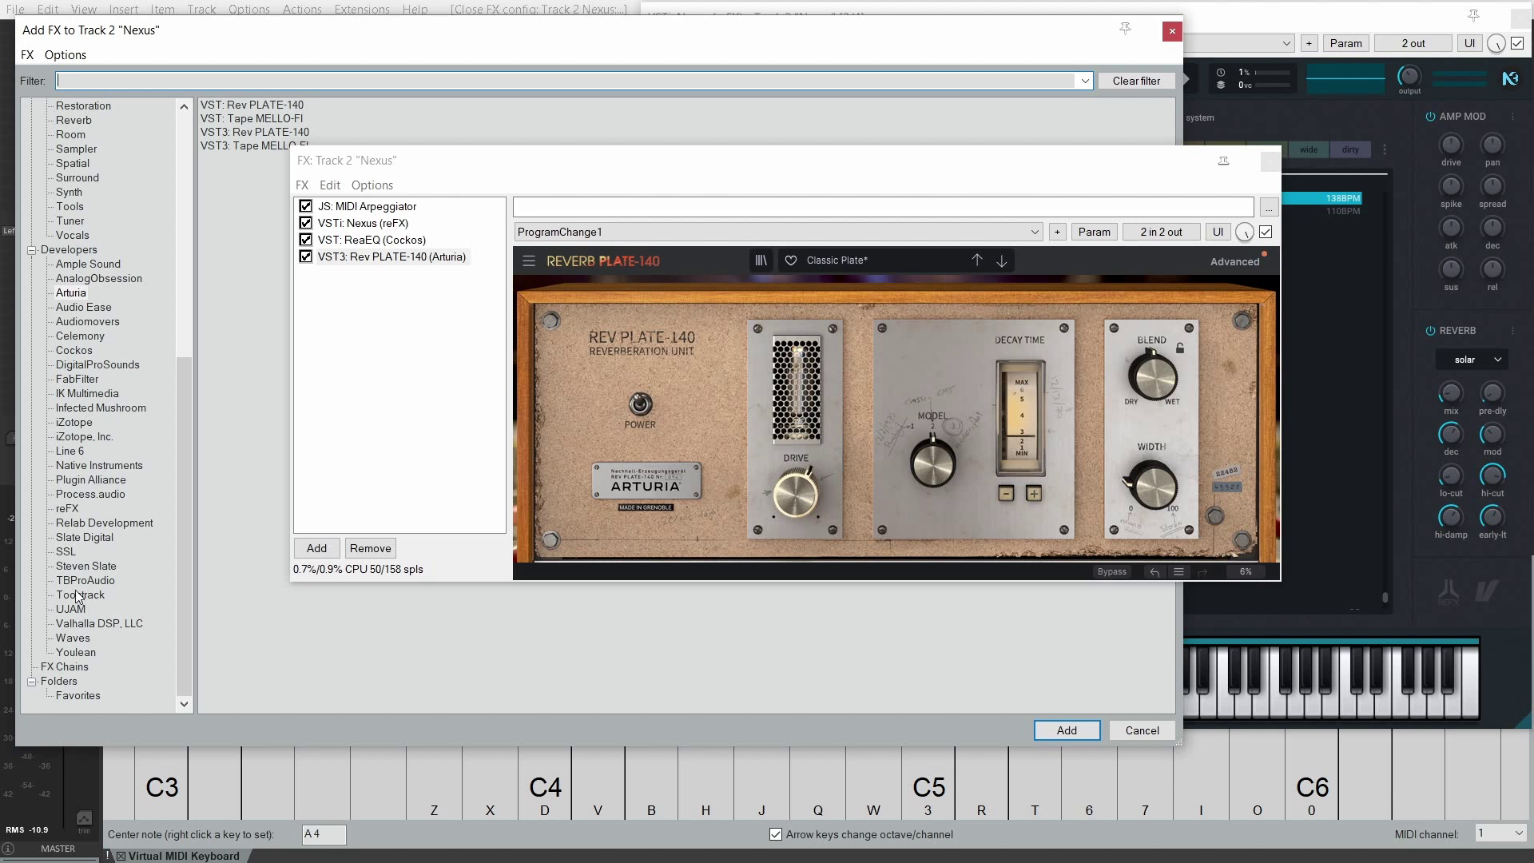
{"action": "left_click", "coordinate": [74, 639]}
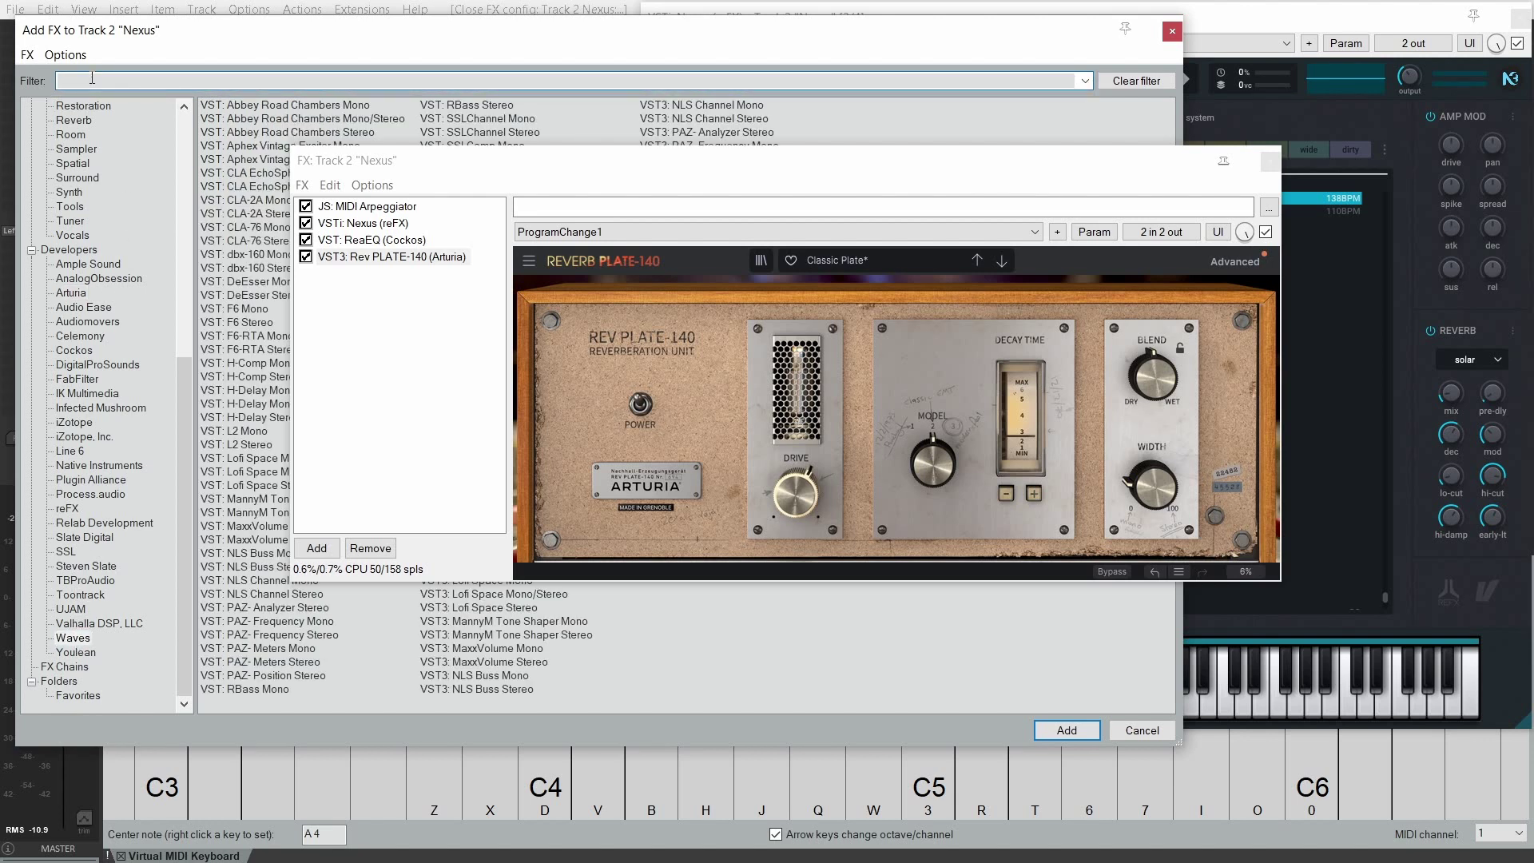
{"action": "left_click_drag", "start_coordinate": [456, 168], "coordinate": [575, 179]}
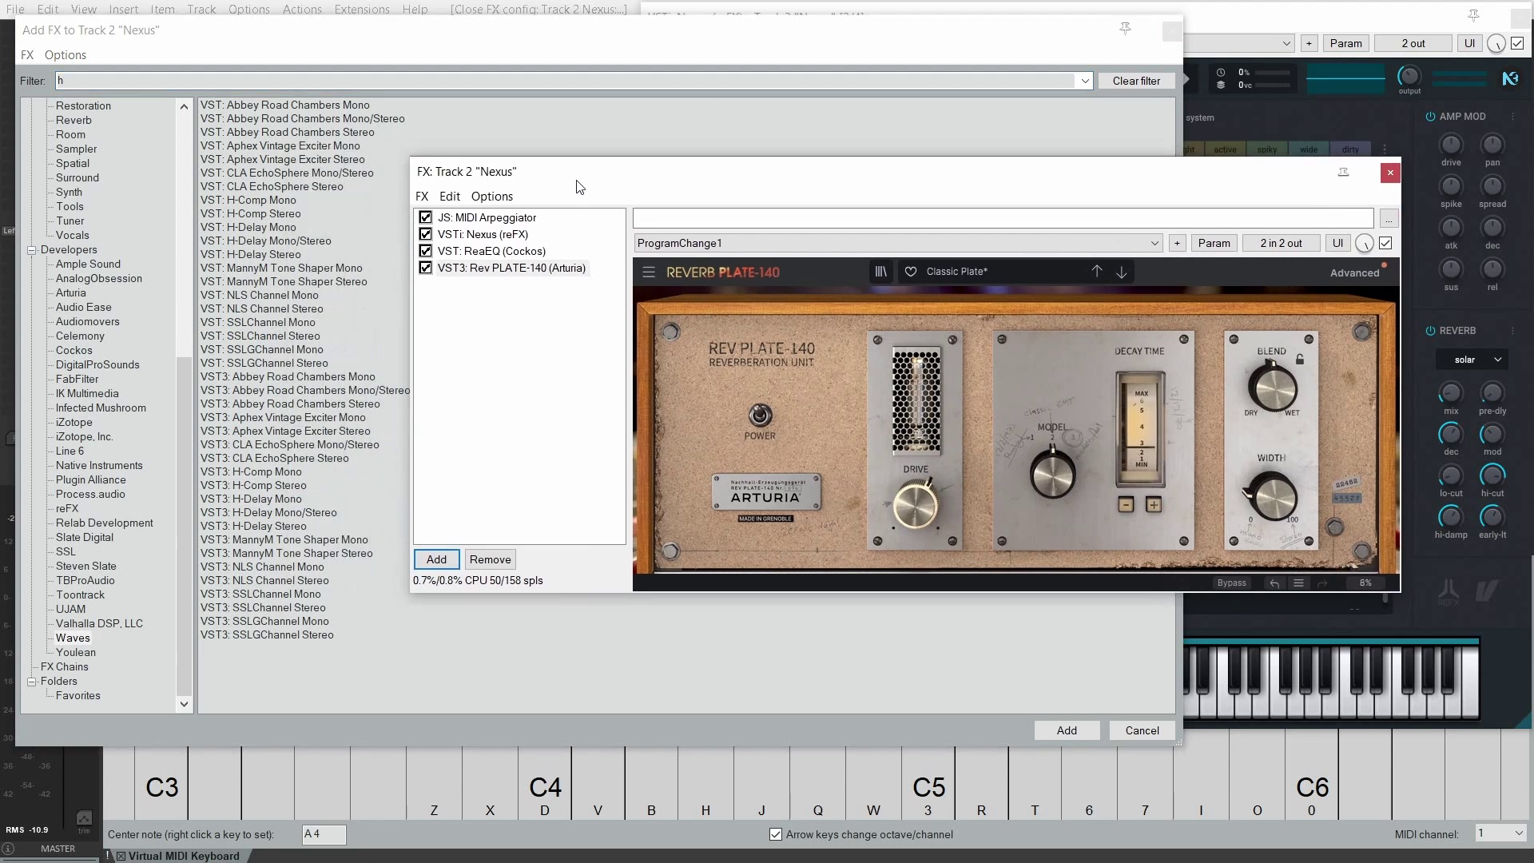
{"action": "double_click", "coordinate": [266, 254]}
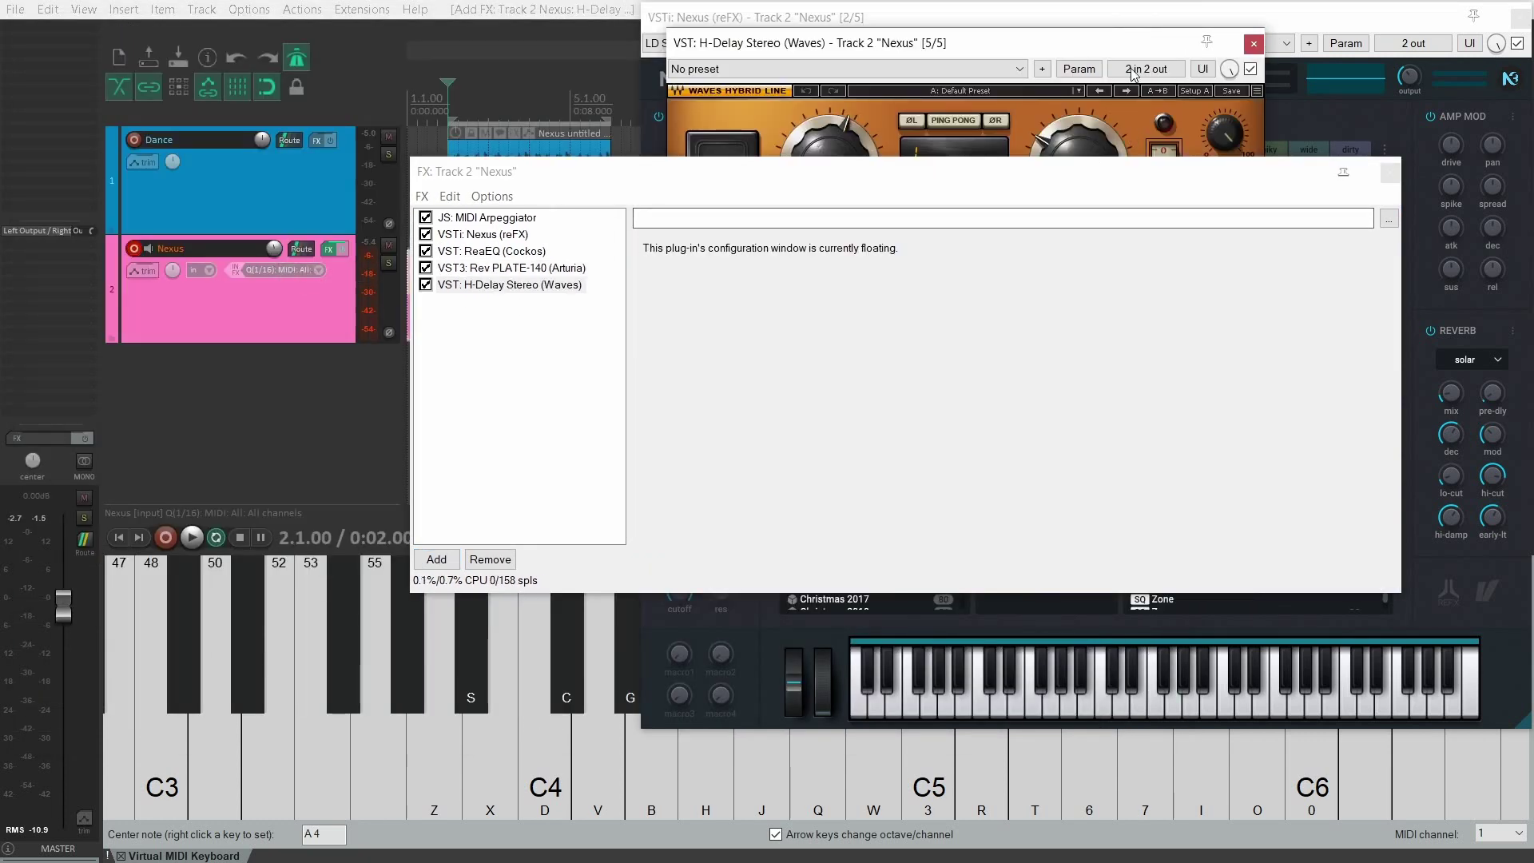
{"action": "left_click", "coordinate": [1394, 171]}
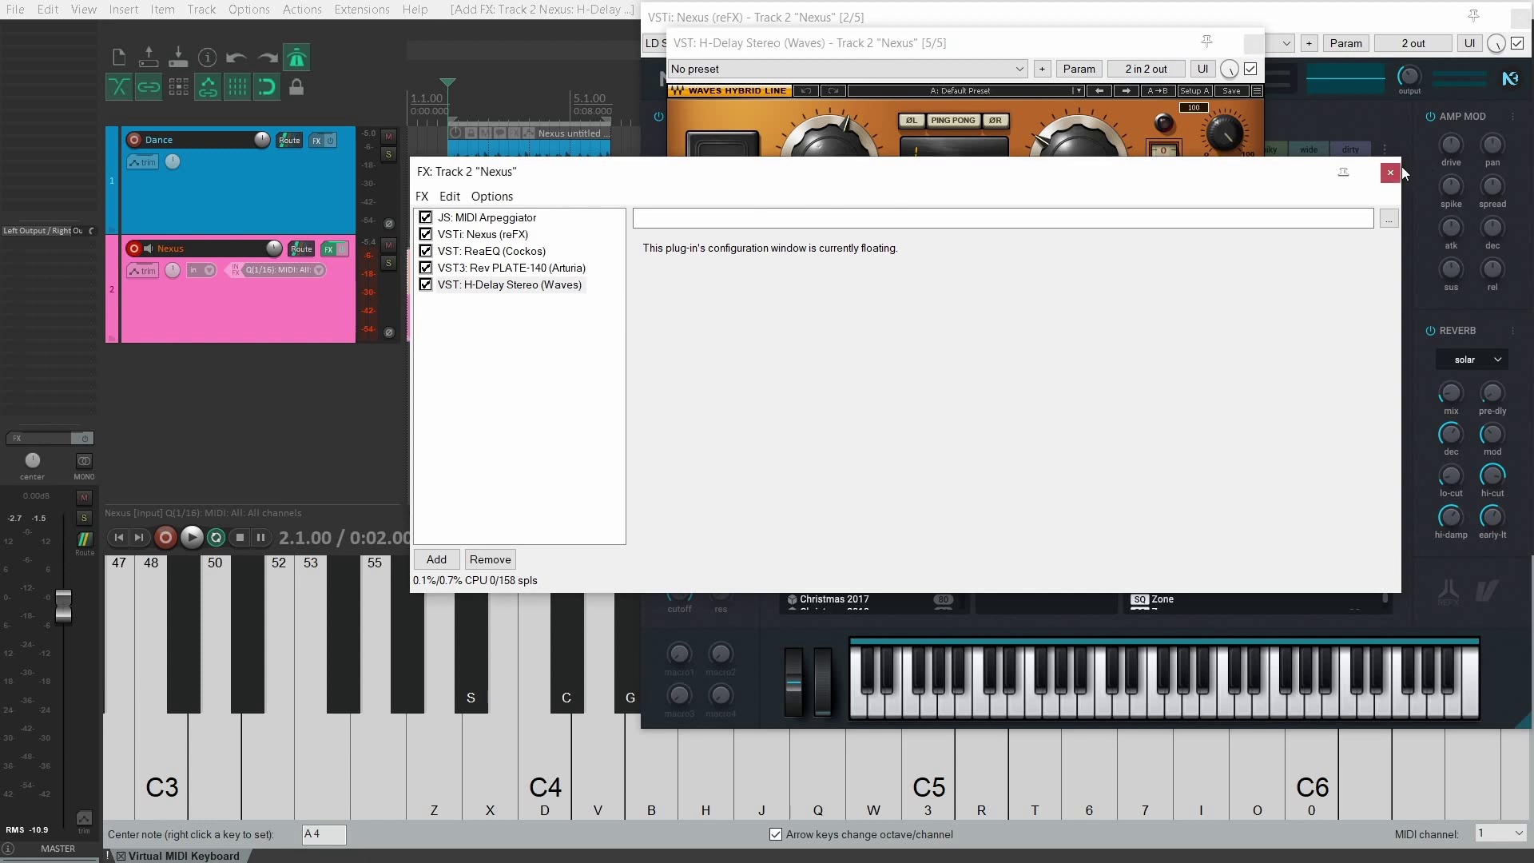
{"action": "left_click", "coordinate": [1390, 176]}
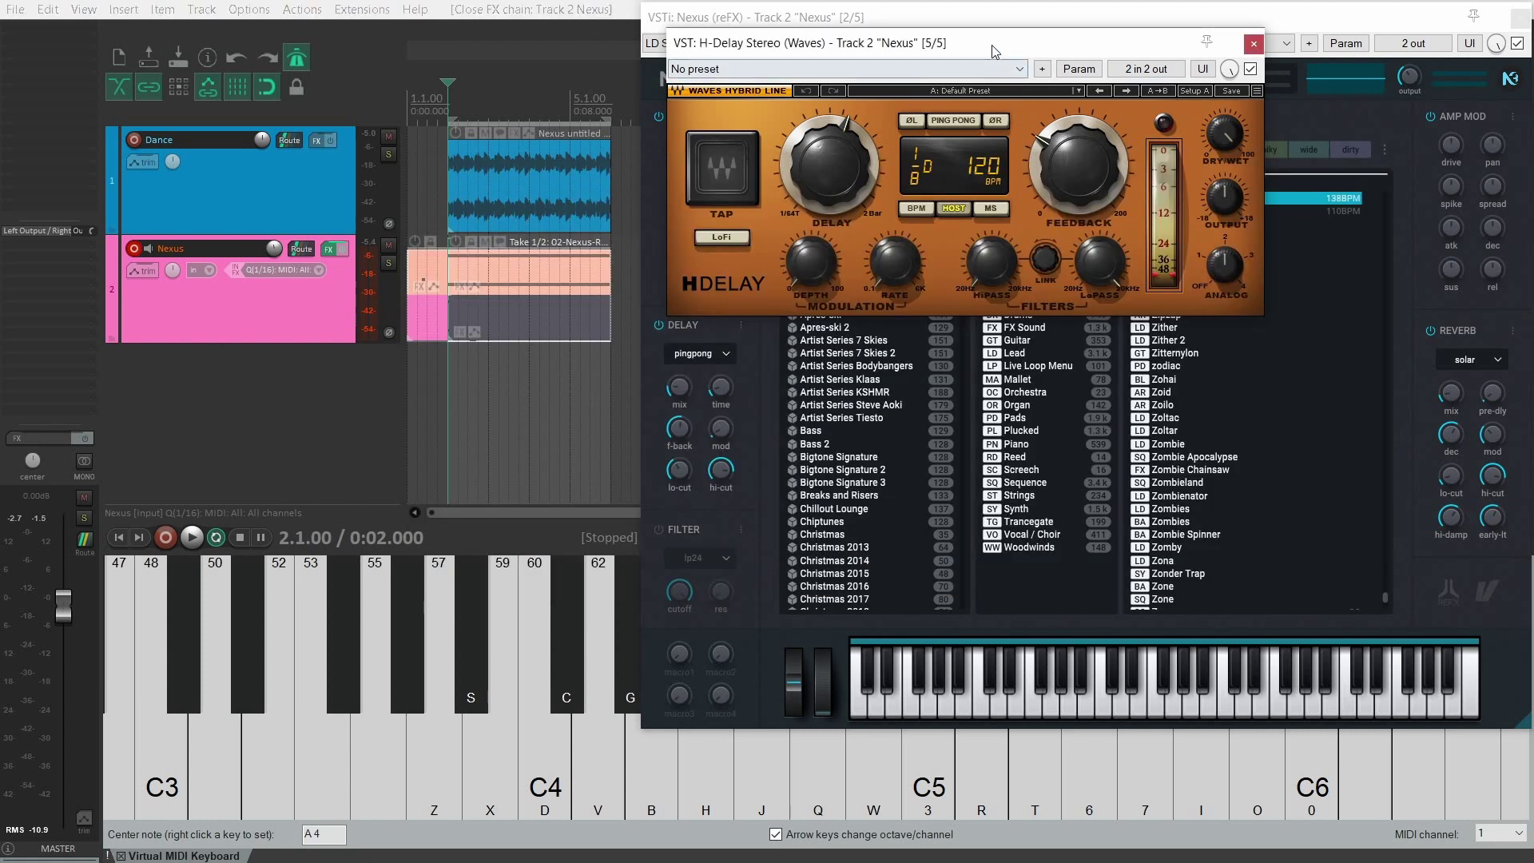
Set the H-Delay time to 1/4, adjust its feedback and lower its dry/wet mix.
{"action": "left_click_drag", "start_coordinate": [994, 51], "coordinate": [901, 249]}
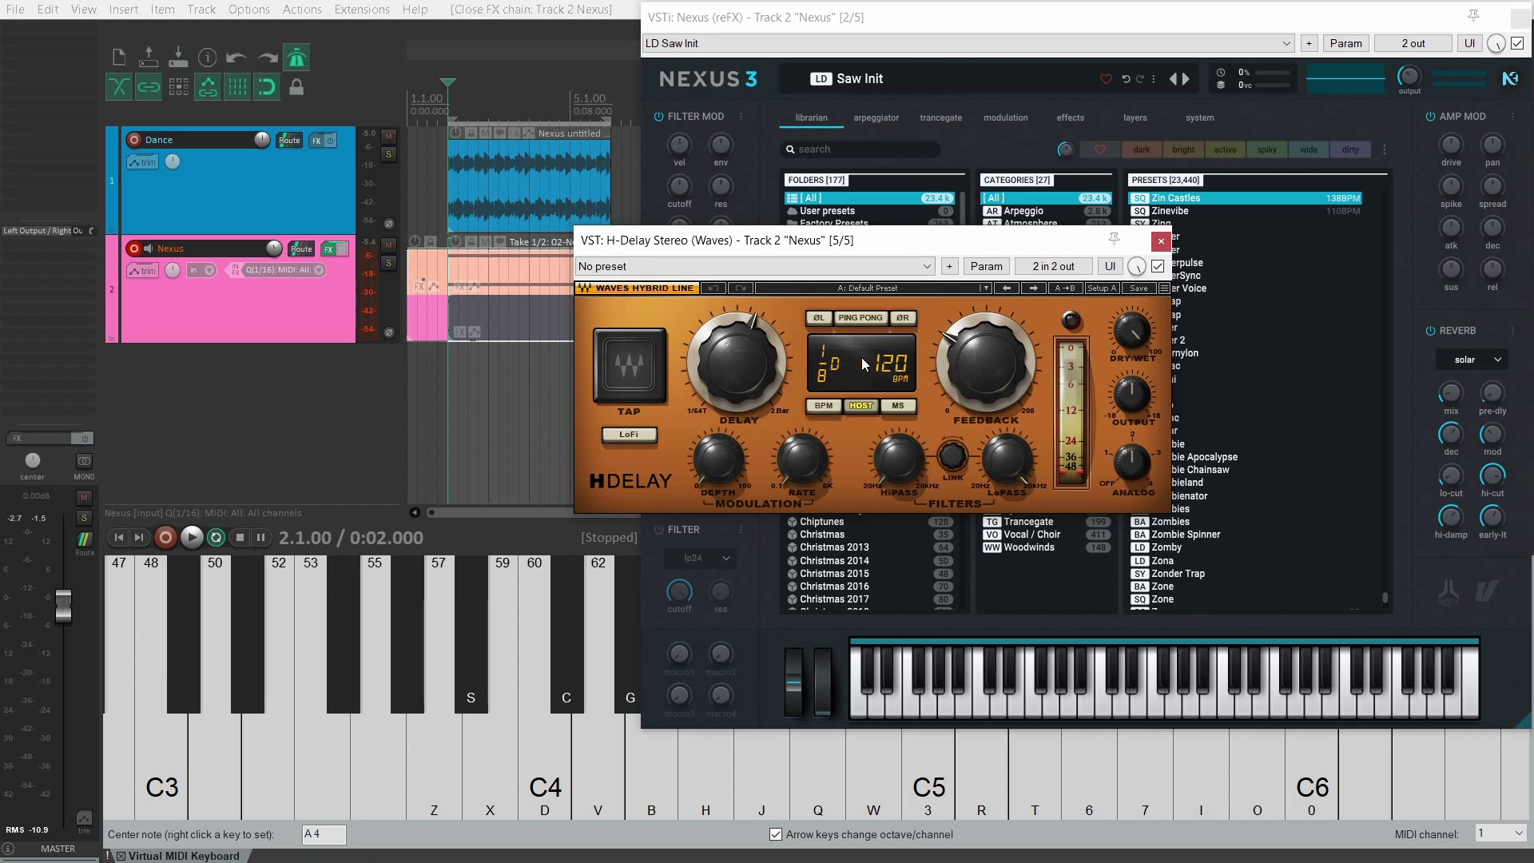
{"action": "left_click_drag", "start_coordinate": [754, 388], "coordinate": [743, 366]}
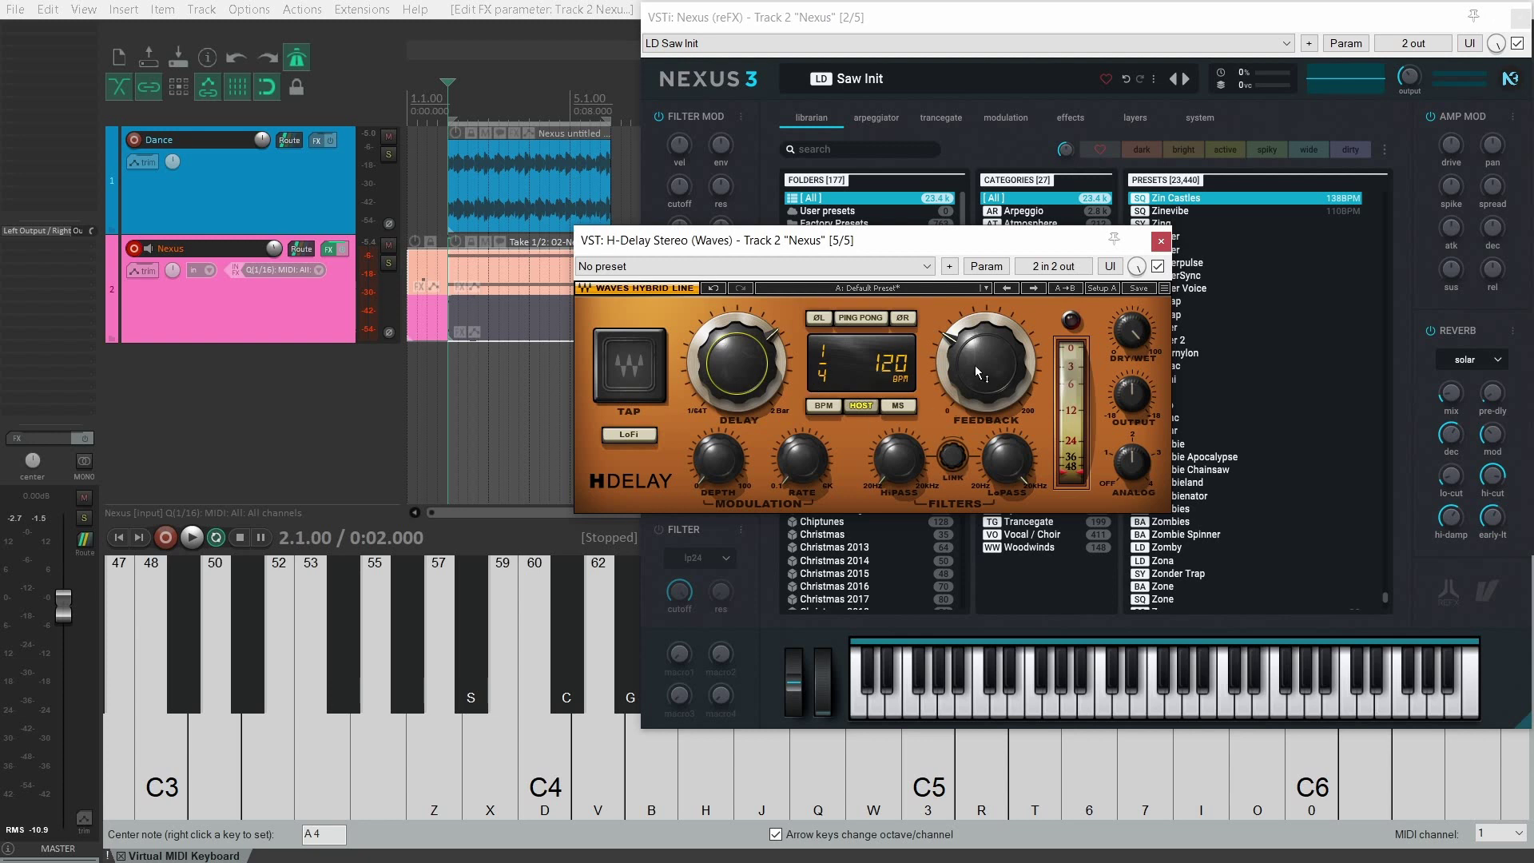
{"action": "left_click_drag", "start_coordinate": [975, 369], "coordinate": [990, 386]}
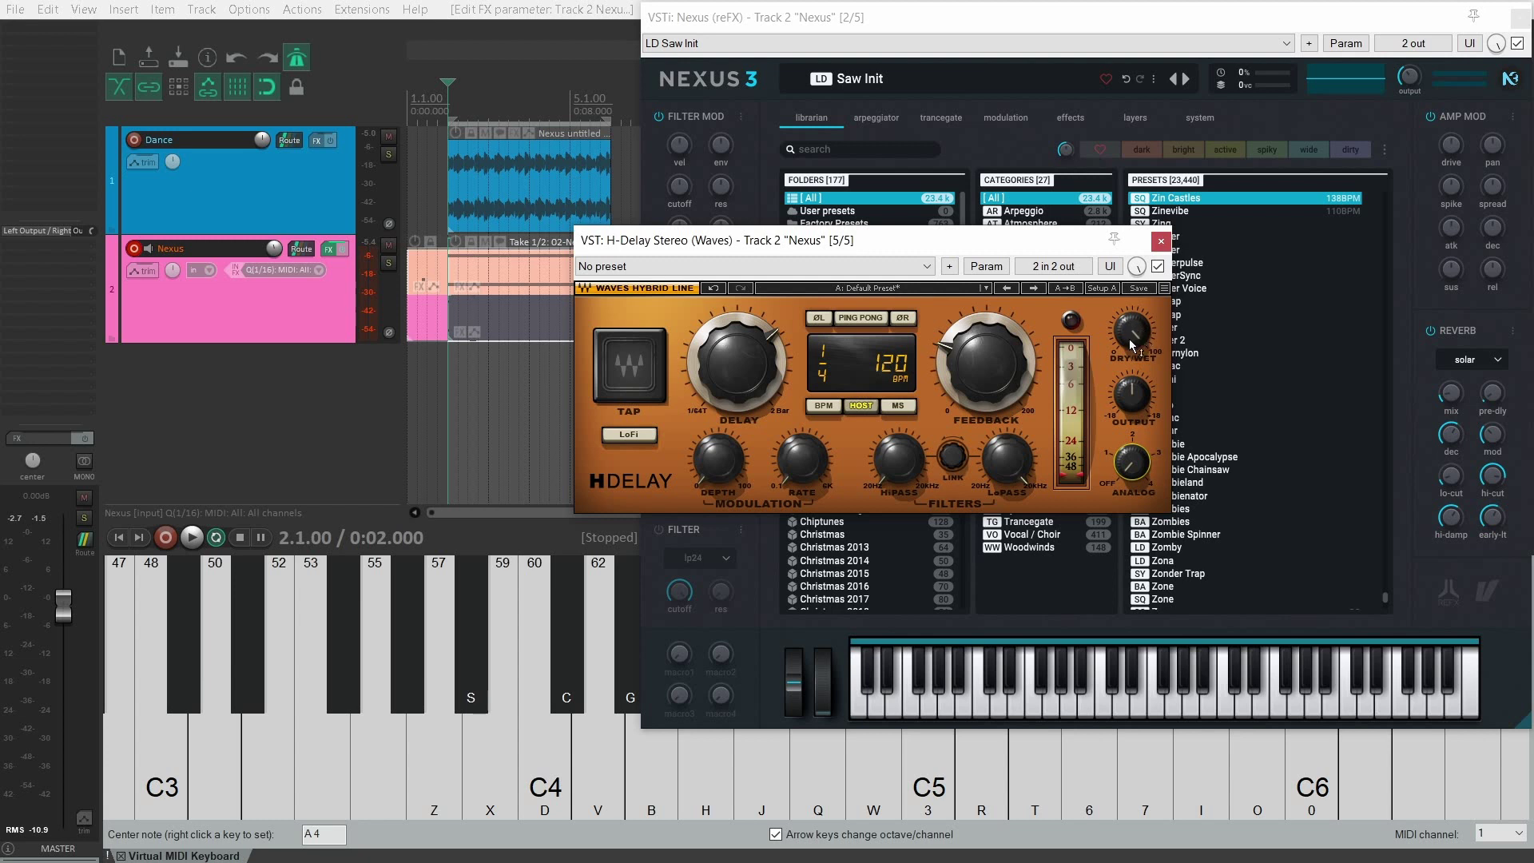
{"action": "mouse_move", "coordinate": [1133, 325]}
{"action": "scroll", "coordinate": [1133, 325], "scroll_direction": "down", "scroll_amount": 4}
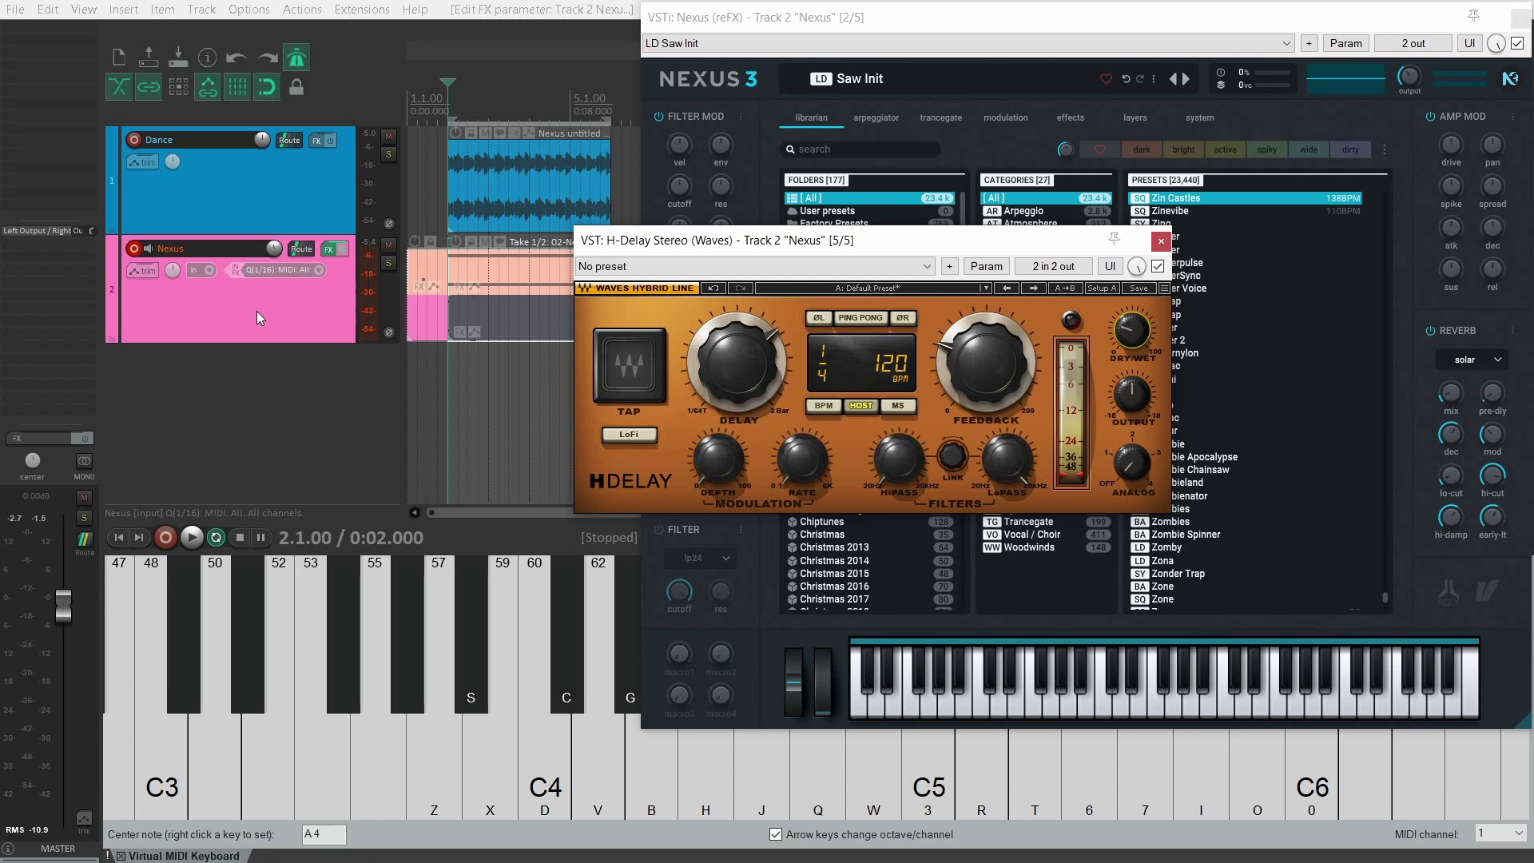
{"action": "scroll", "coordinate": [1137, 334], "scroll_direction": "up", "scroll_amount": 1}
Enable Ping Pong mode on H-Delay, close its window and play back the project.
{"action": "left_click", "coordinate": [855, 317]}
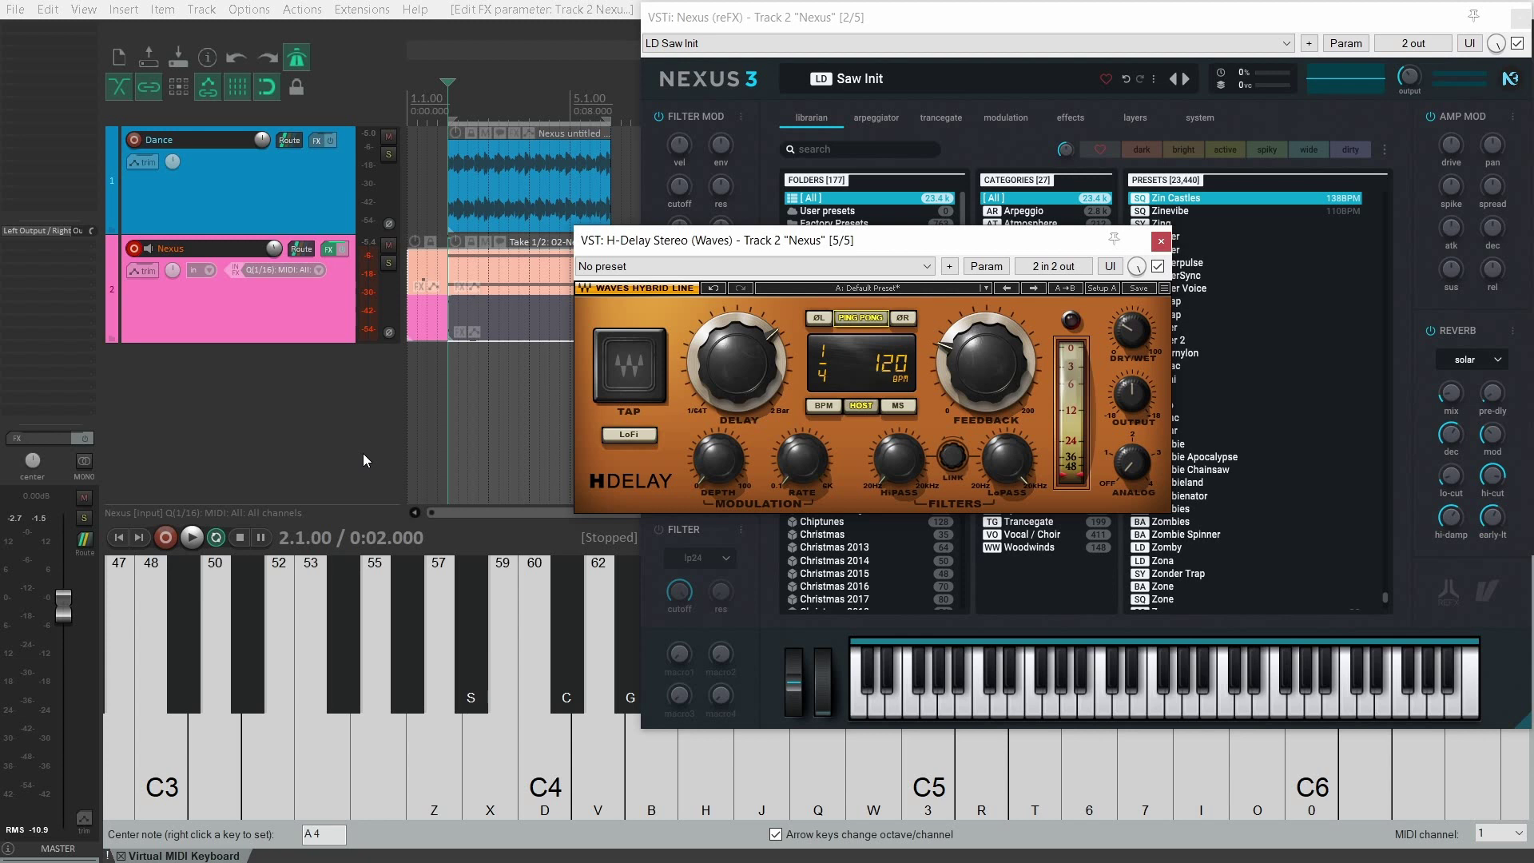
{"action": "left_click", "coordinate": [1159, 243]}
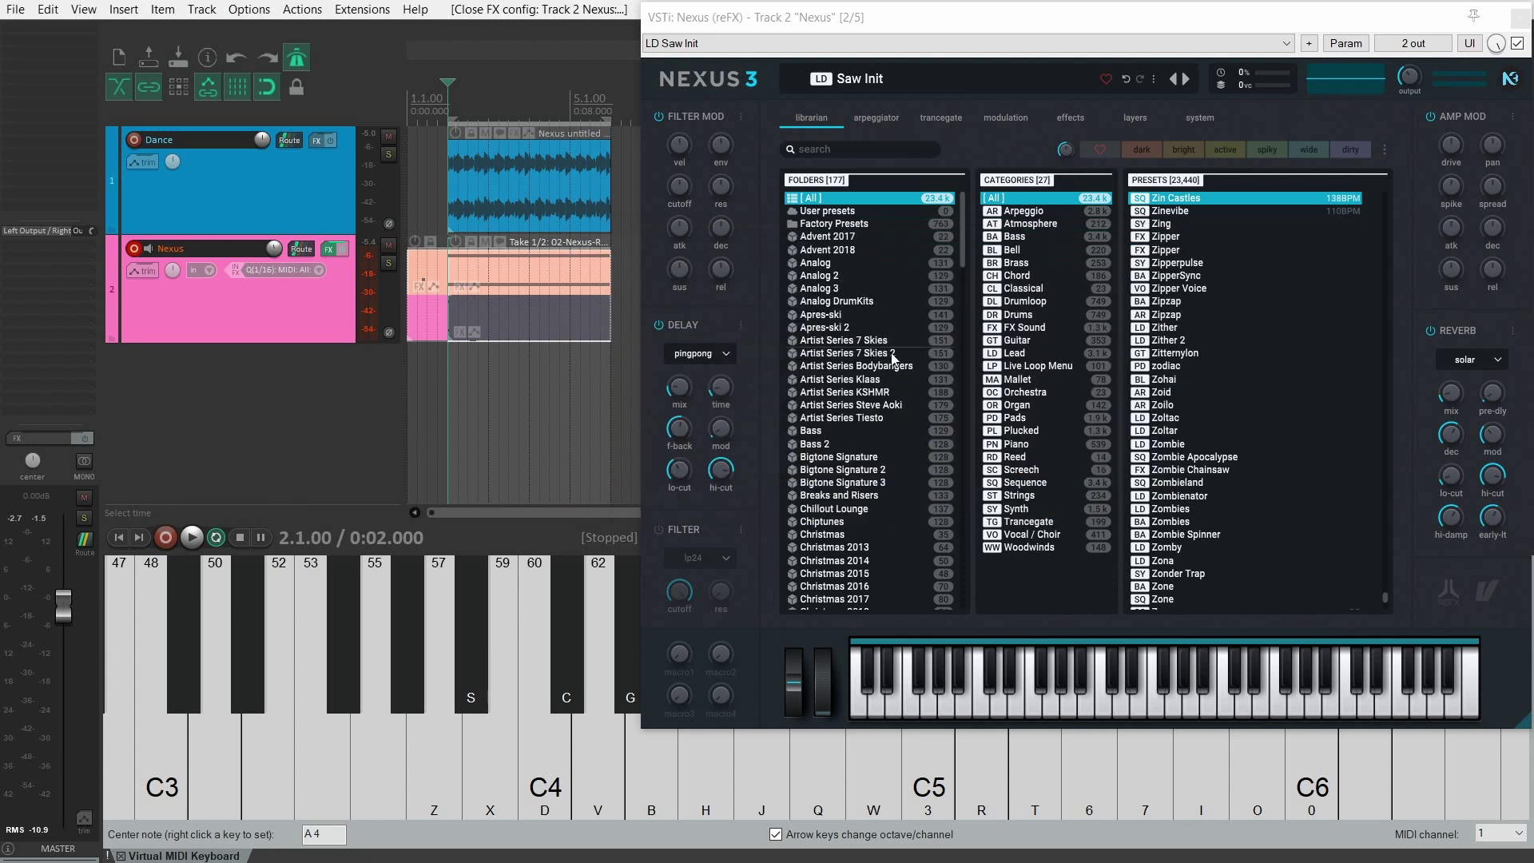
{"action": "key", "text": "space"}
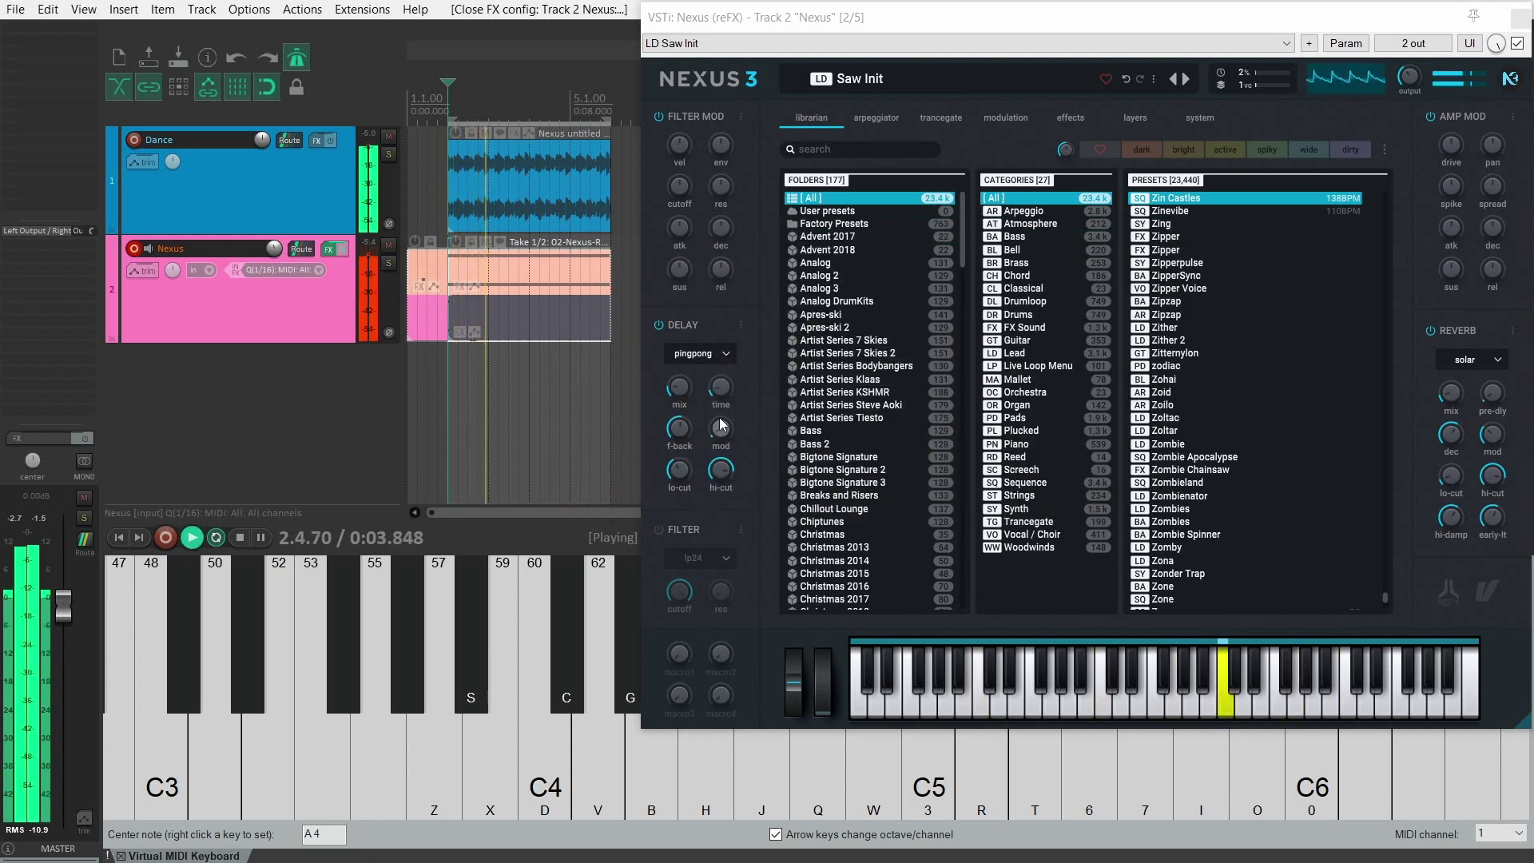